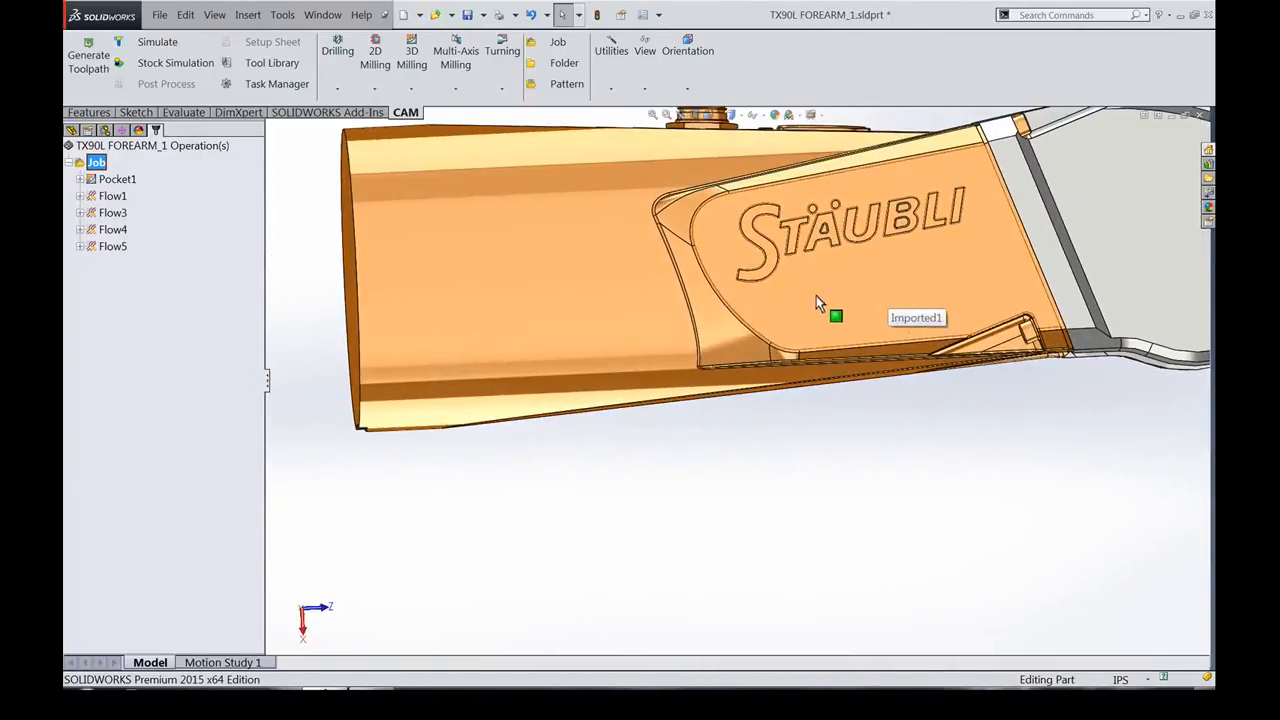
View the logo face straight on and examine the sloped transition surfaces between the STÄUBLI logo pad and the forearm cylinder.
right_click(815, 297)
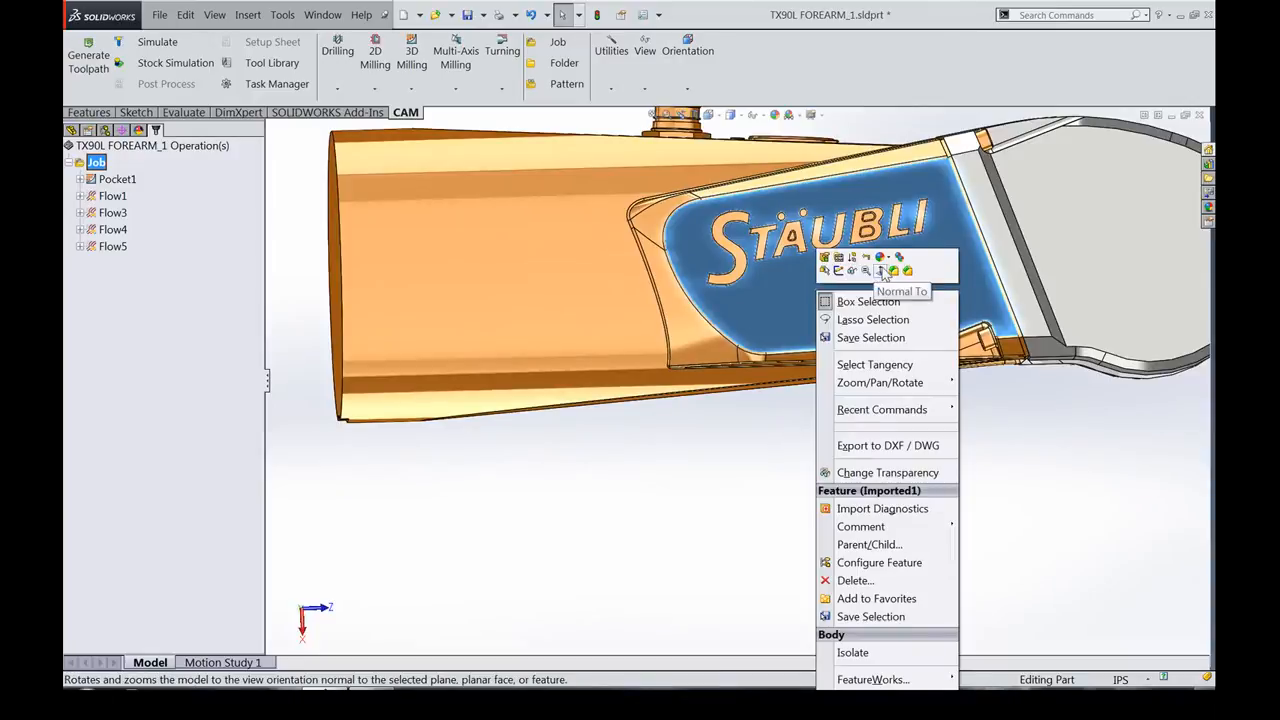
click(883, 273)
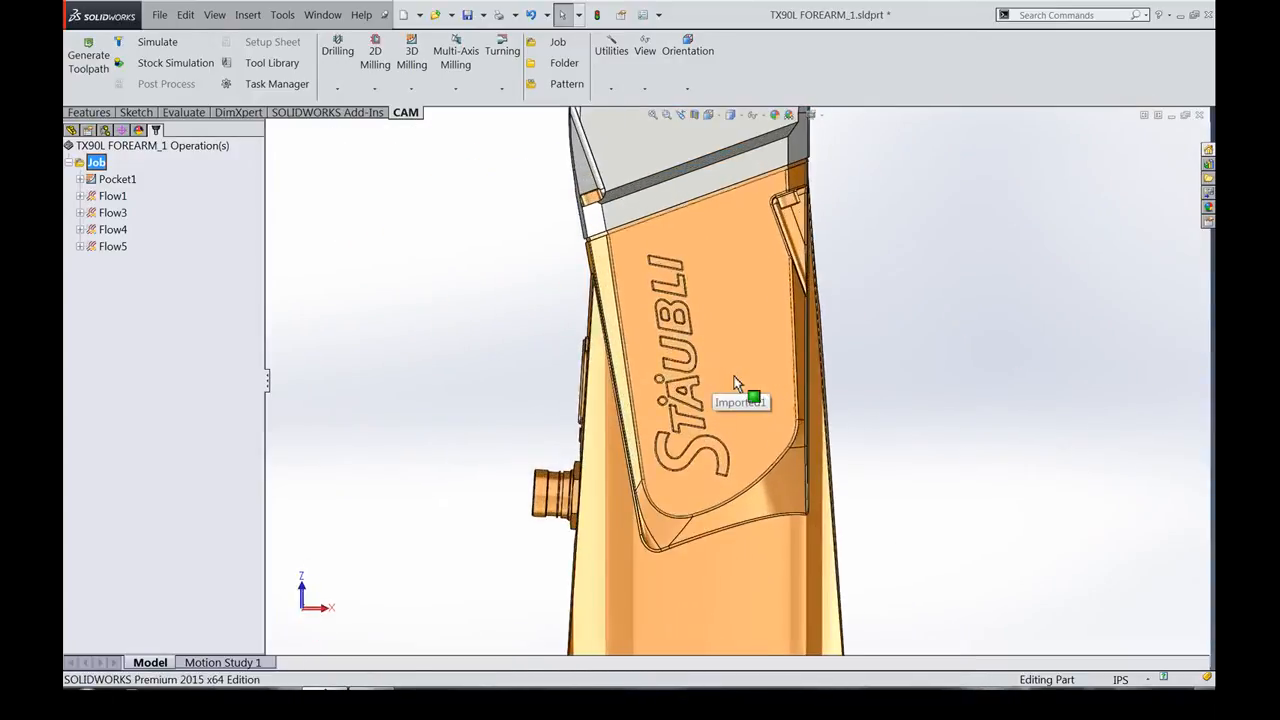
scroll(734, 377, up, 1)
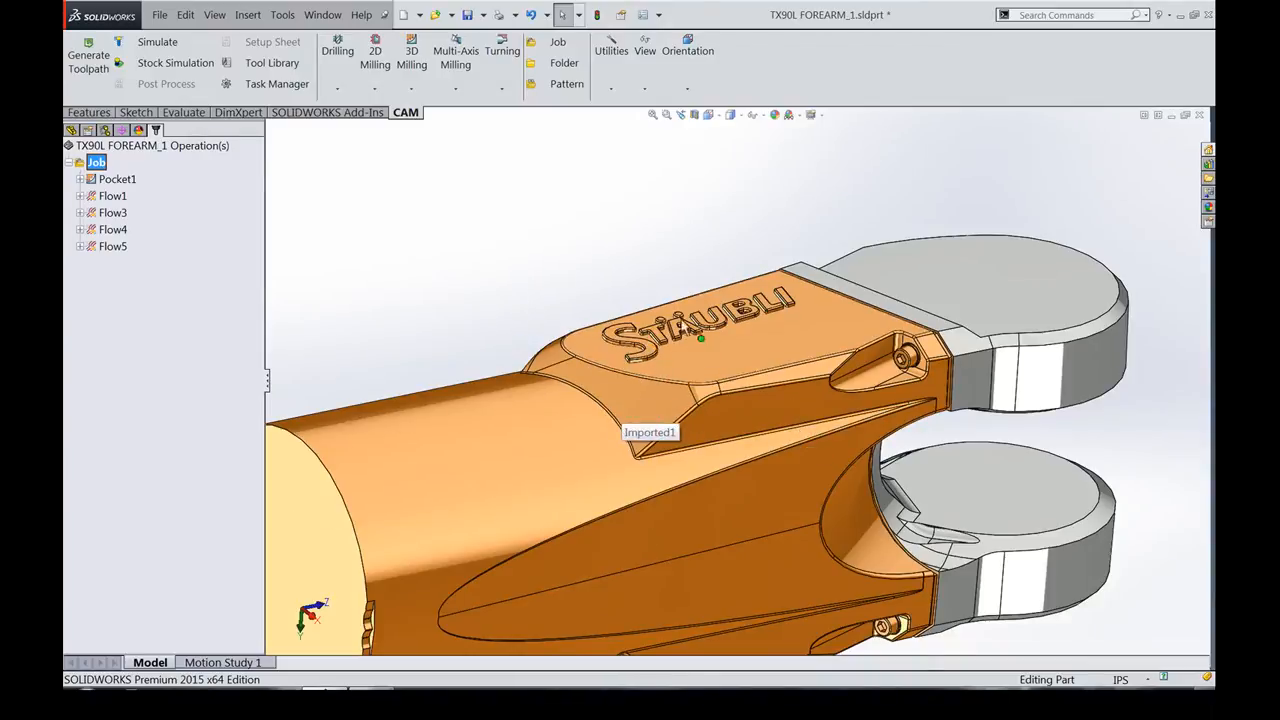
middle_drag(398, 298, 552, 247)
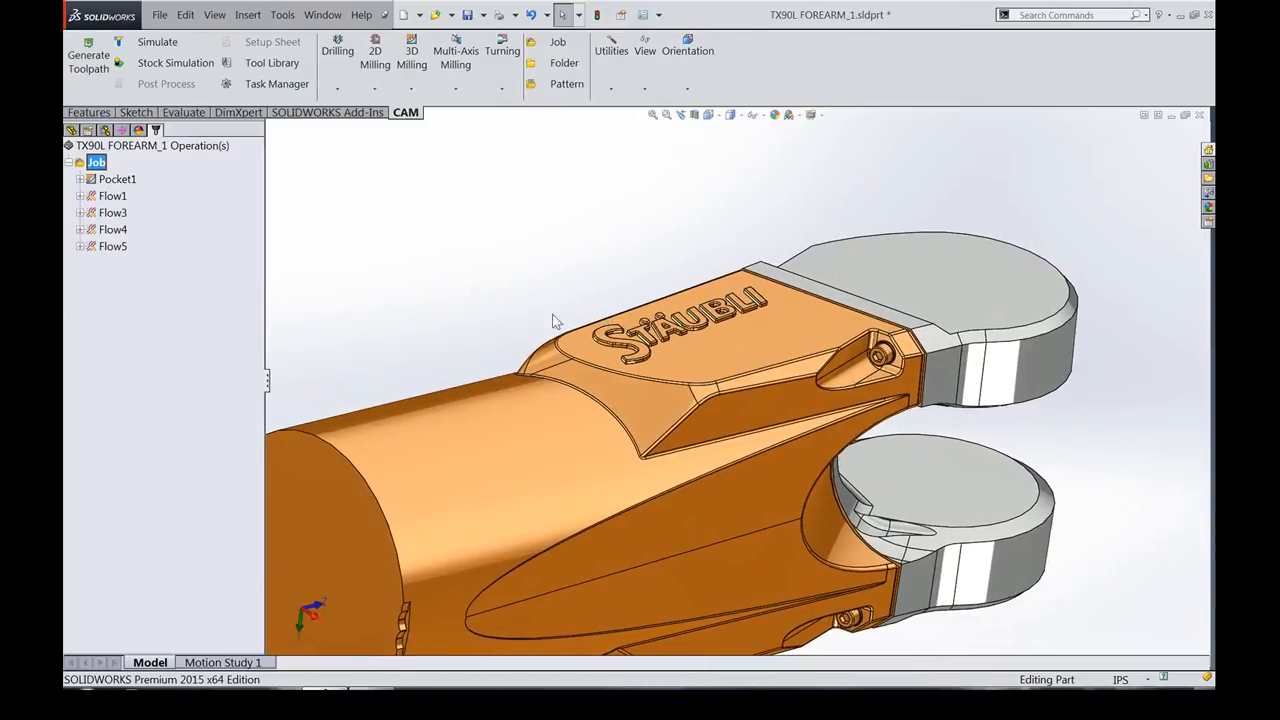
middle_drag(540, 301, 540, 301)
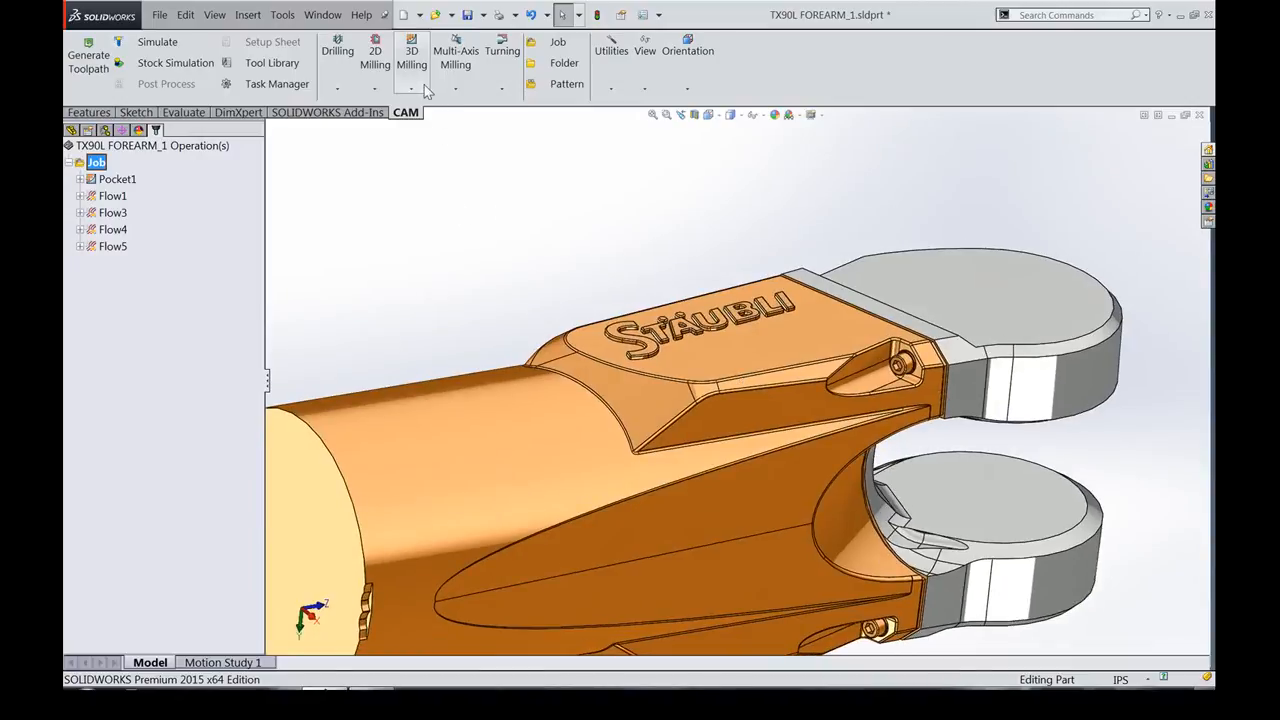
middle_drag(509, 246, 653, 414)
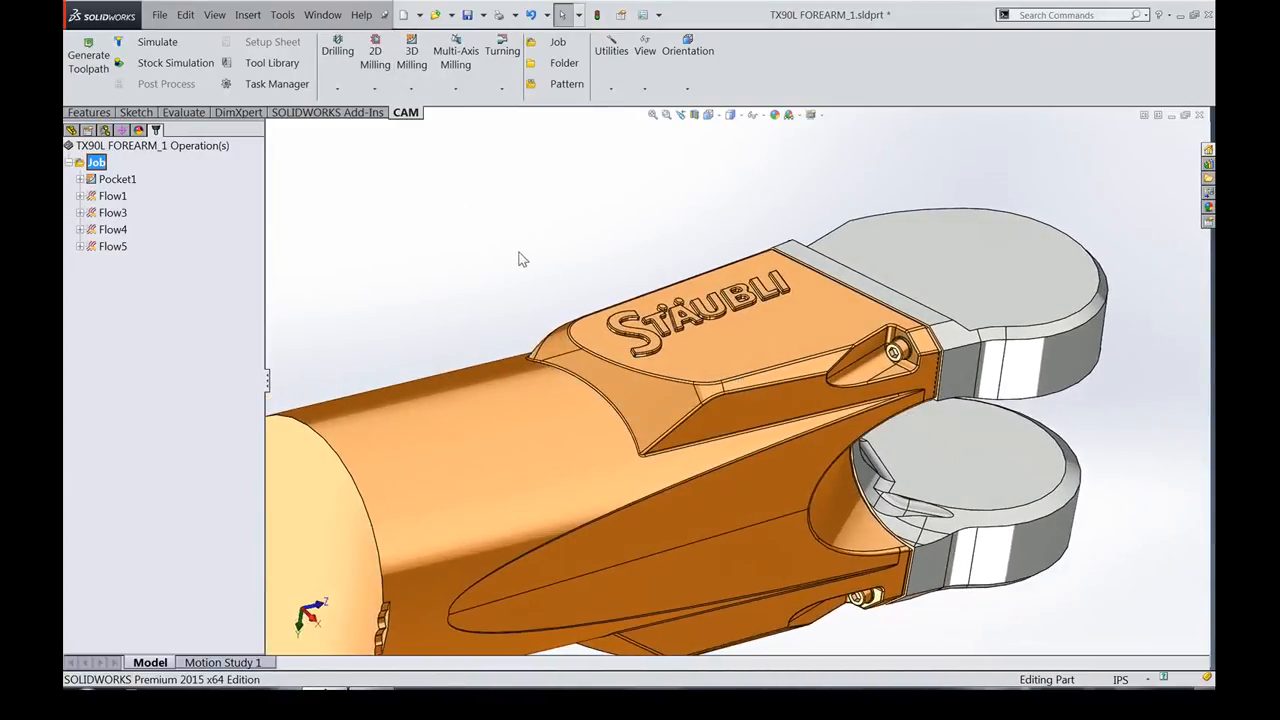
middle_drag(519, 253, 519, 253)
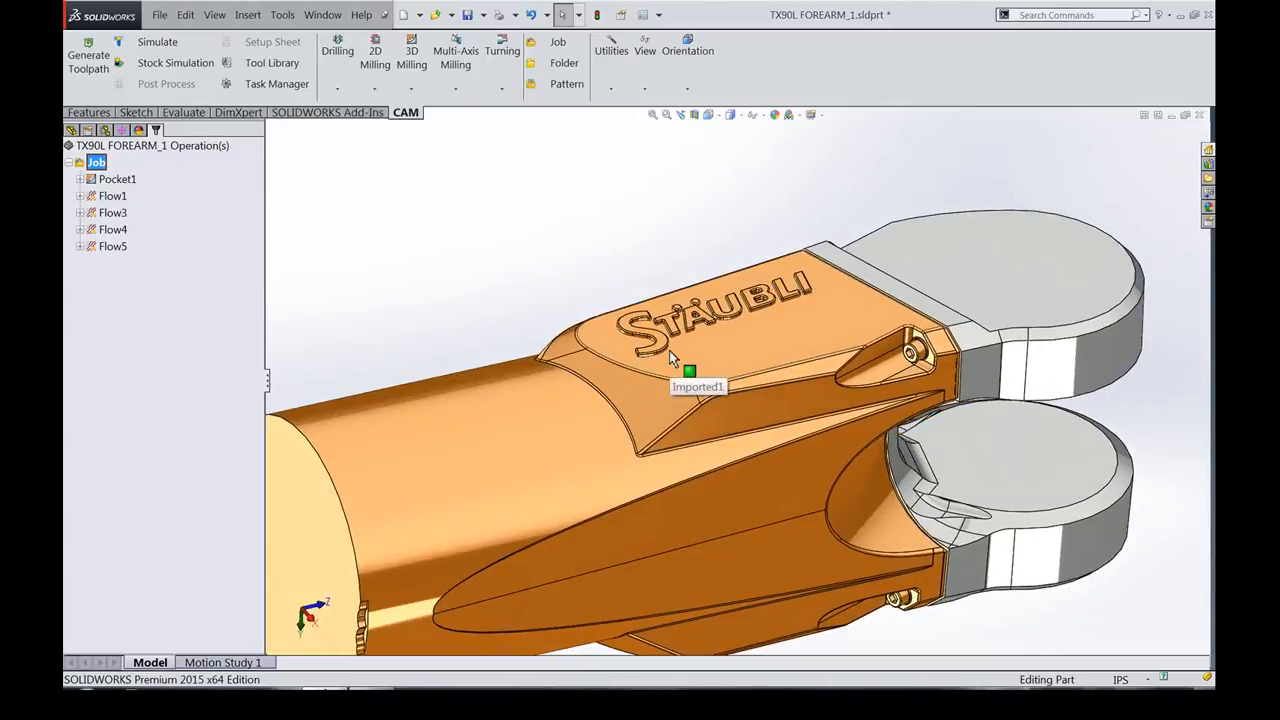
middle_drag(669, 350, 669, 350)
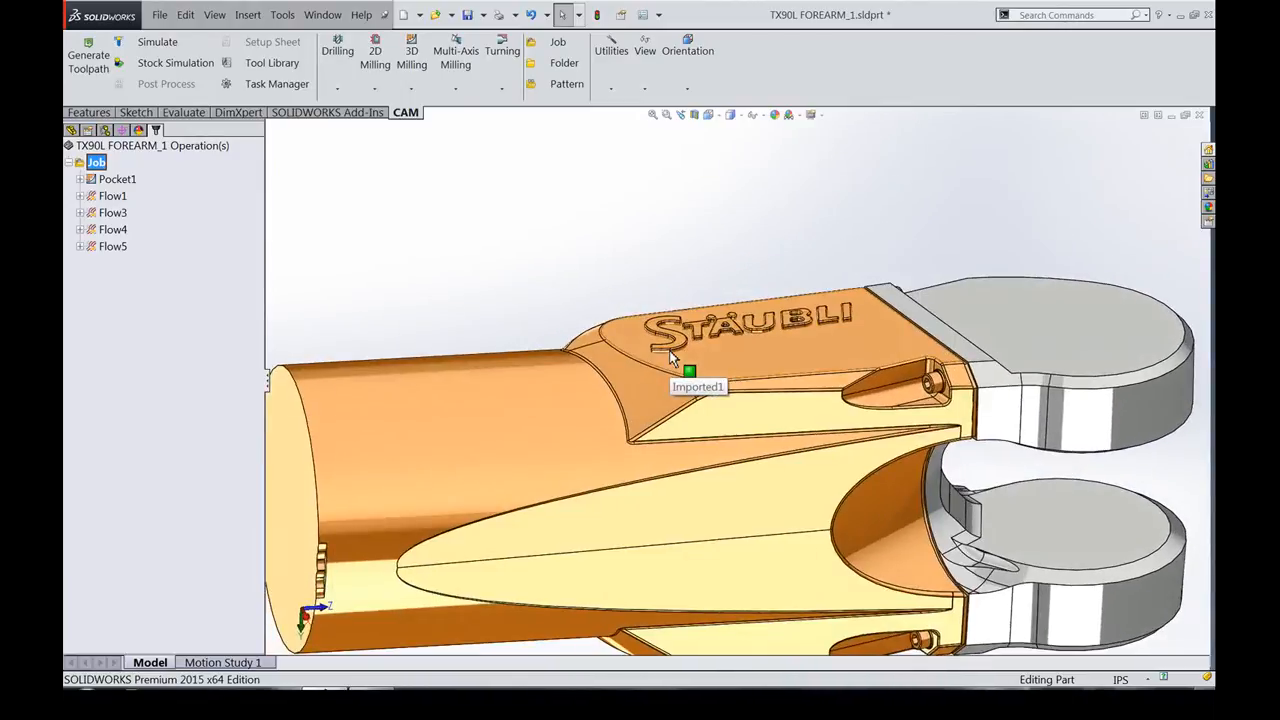
middle_drag(571, 271, 571, 271)
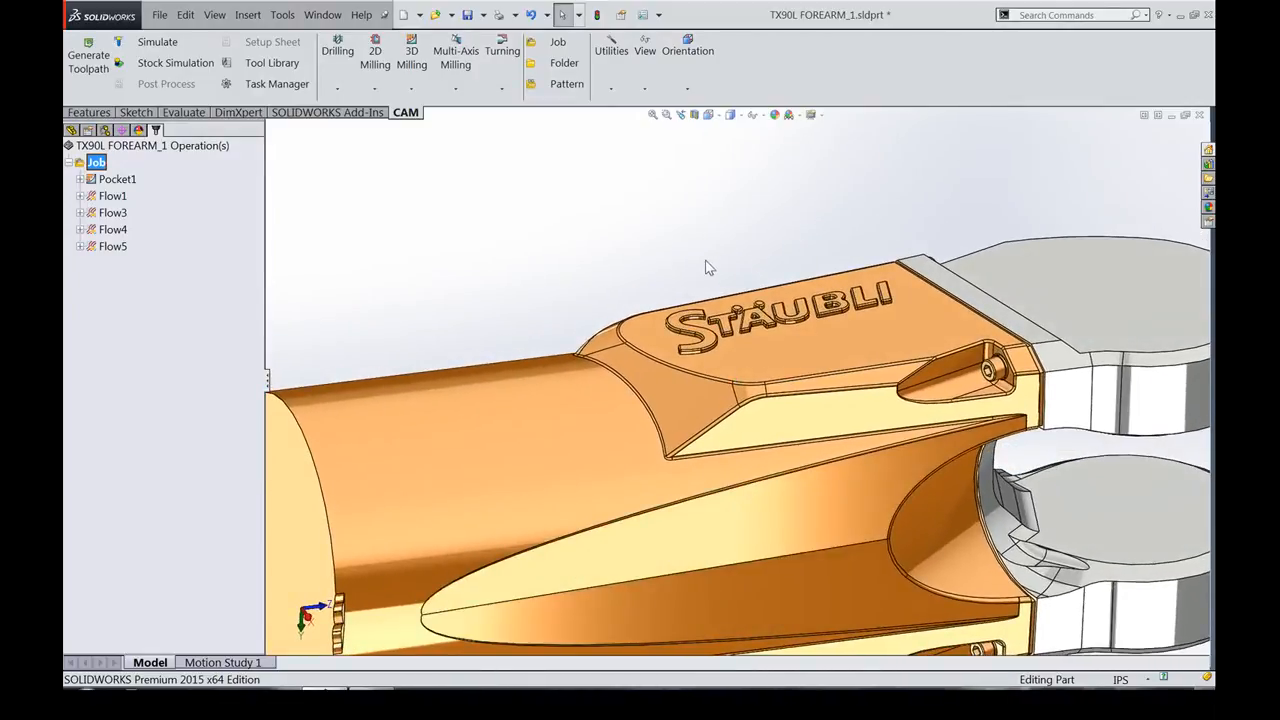
middle_drag(329, 295, 329, 295)
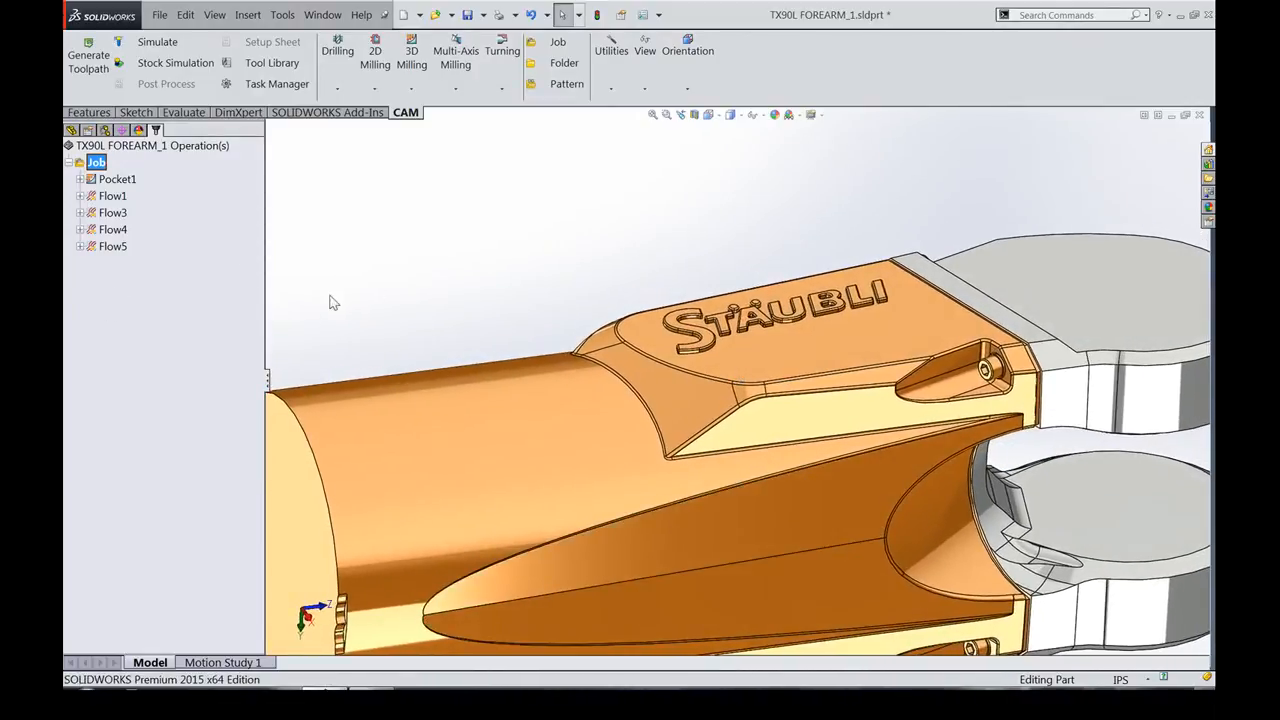
Start a new 3D Morph milling operation and show its contour geometry settings.
click(420, 73)
mouse_move(422, 62)
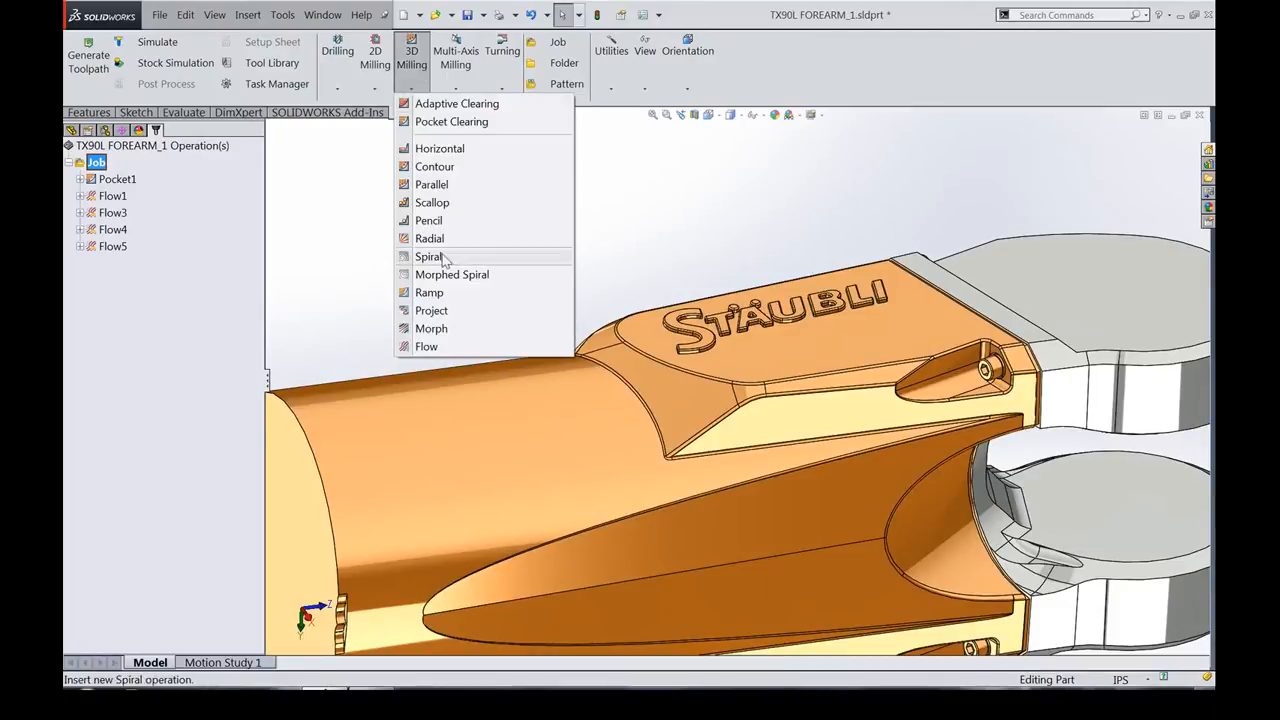
click(432, 329)
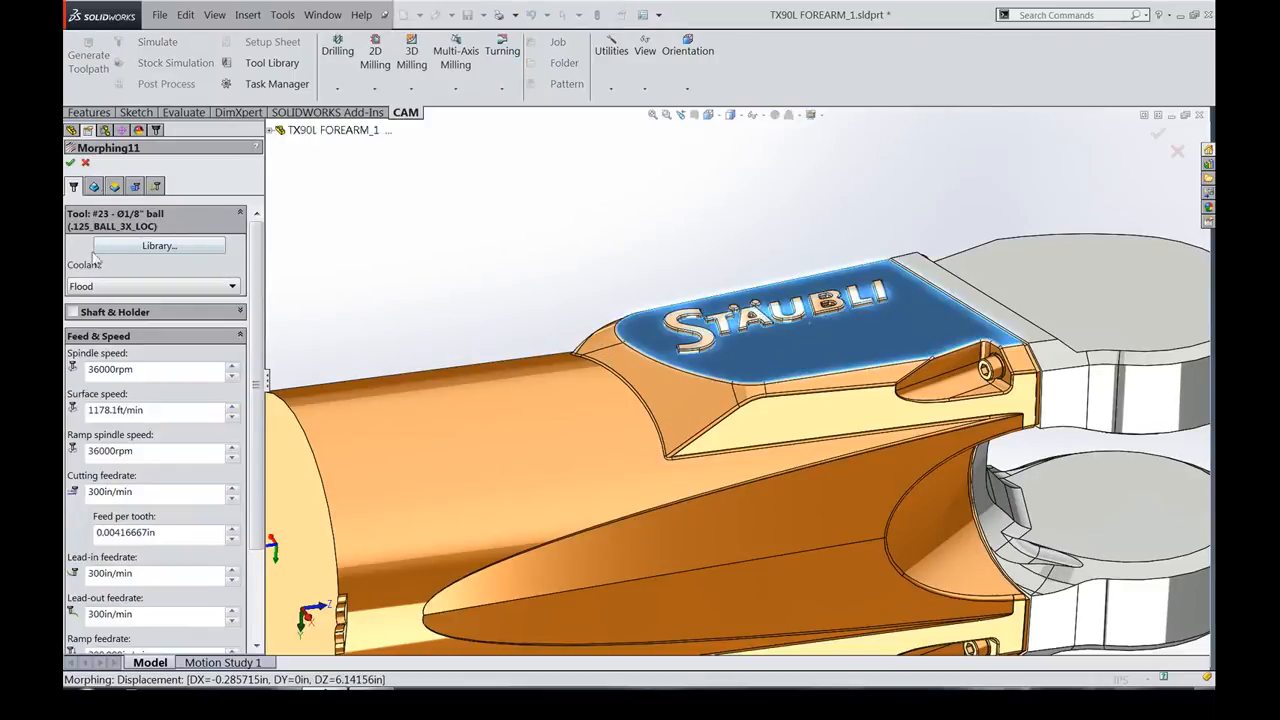
click(94, 186)
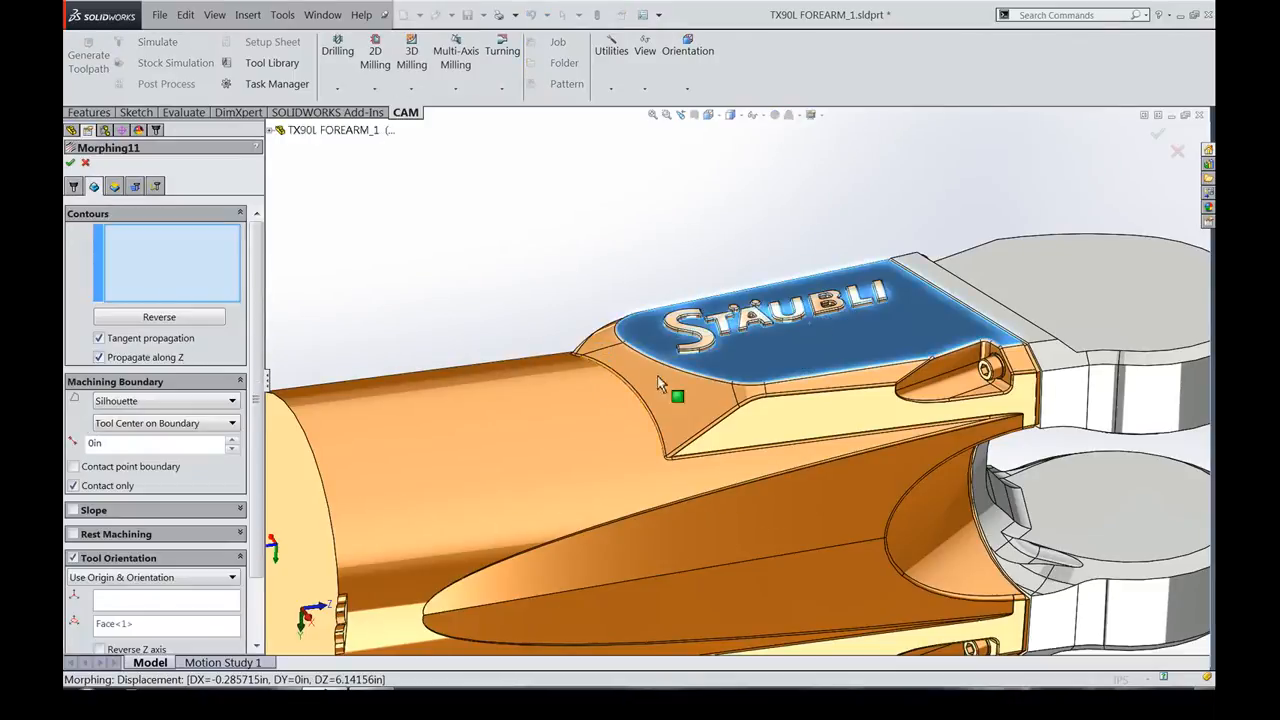
Pick the curved end edges of the logo face and the lower edges of the transition surface as the Morph contours.
click(757, 391)
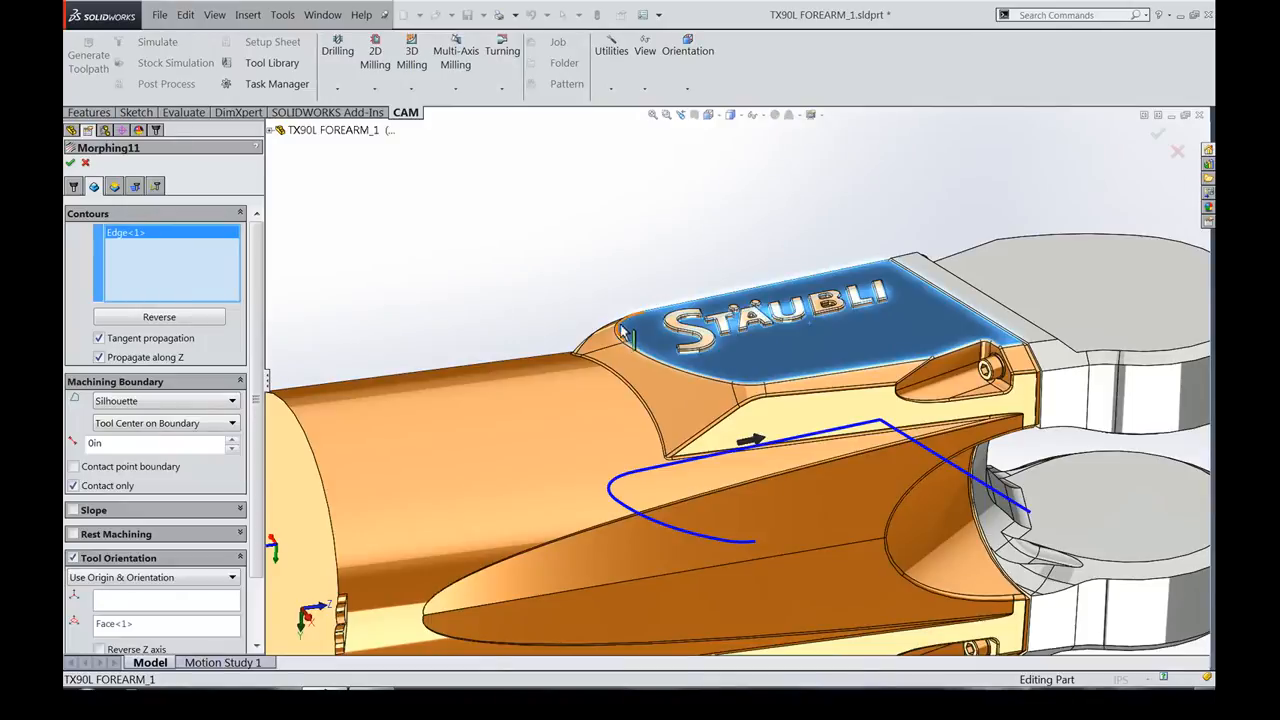
click(692, 440)
middle_drag(692, 440, 557, 463)
click(557, 463)
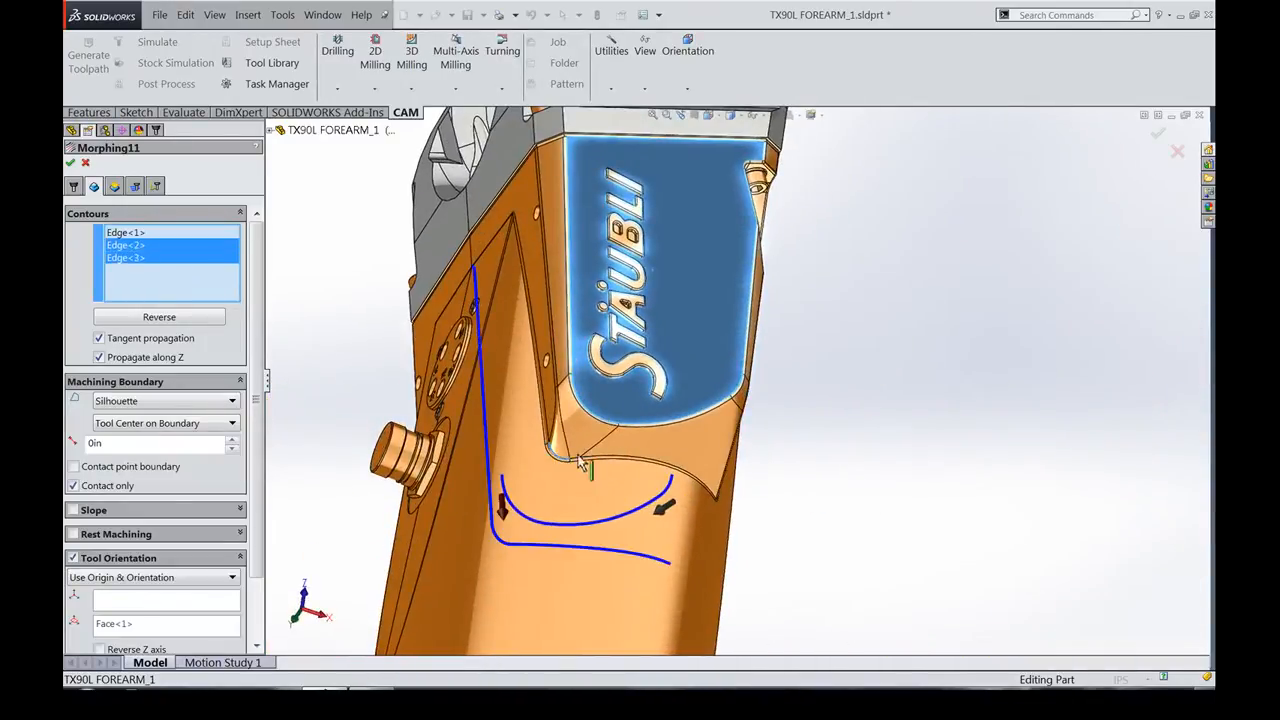
click(708, 493)
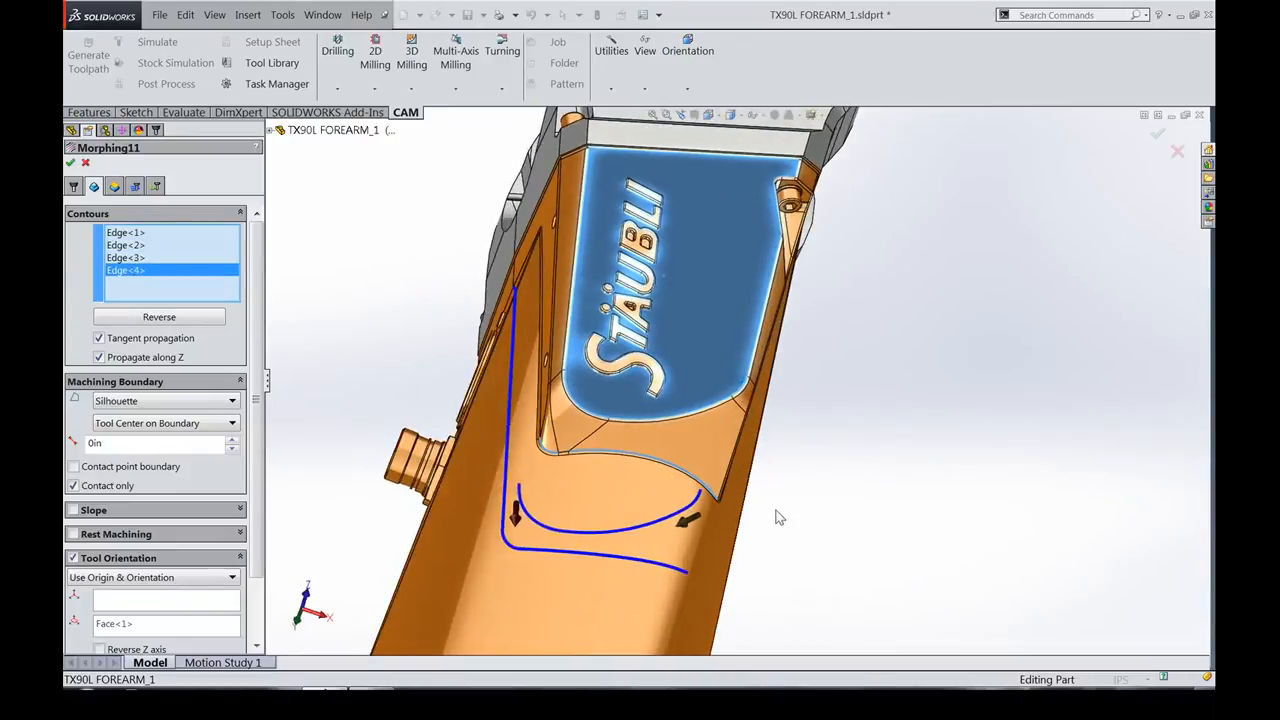
Reverse the direction of the lower contour and generate the Morph toolpath.
click(140, 258)
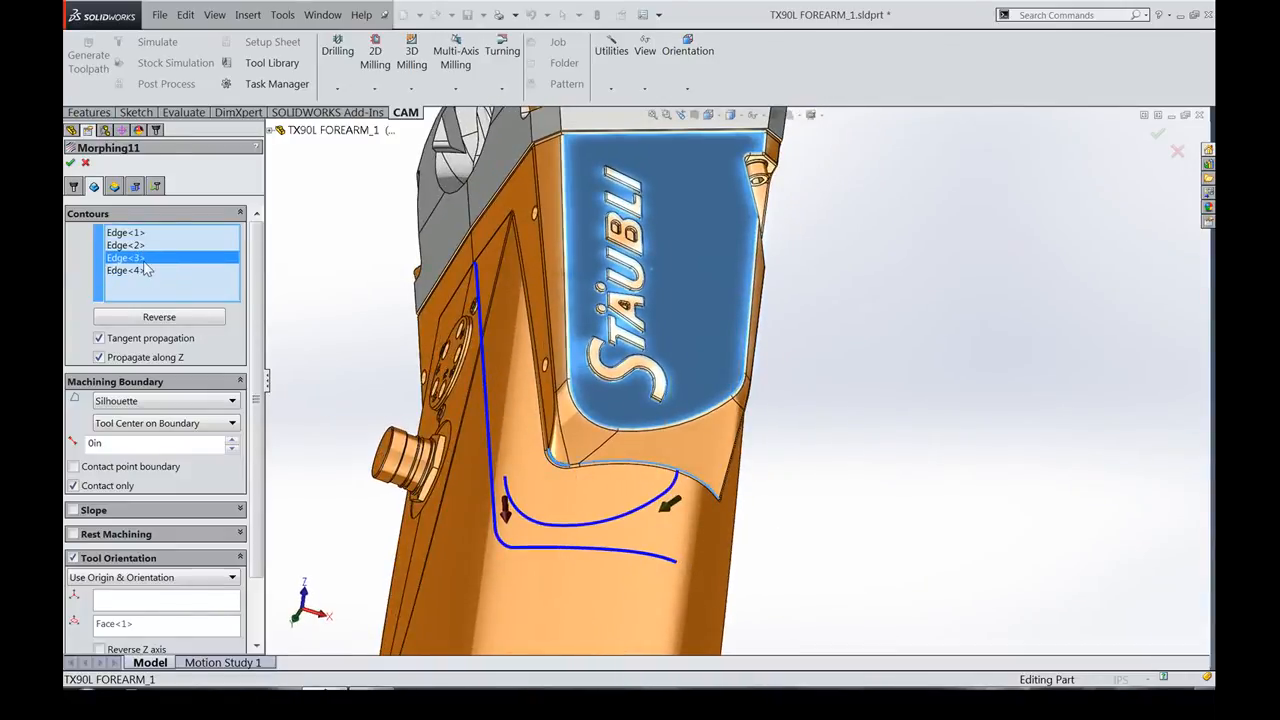
click(150, 316)
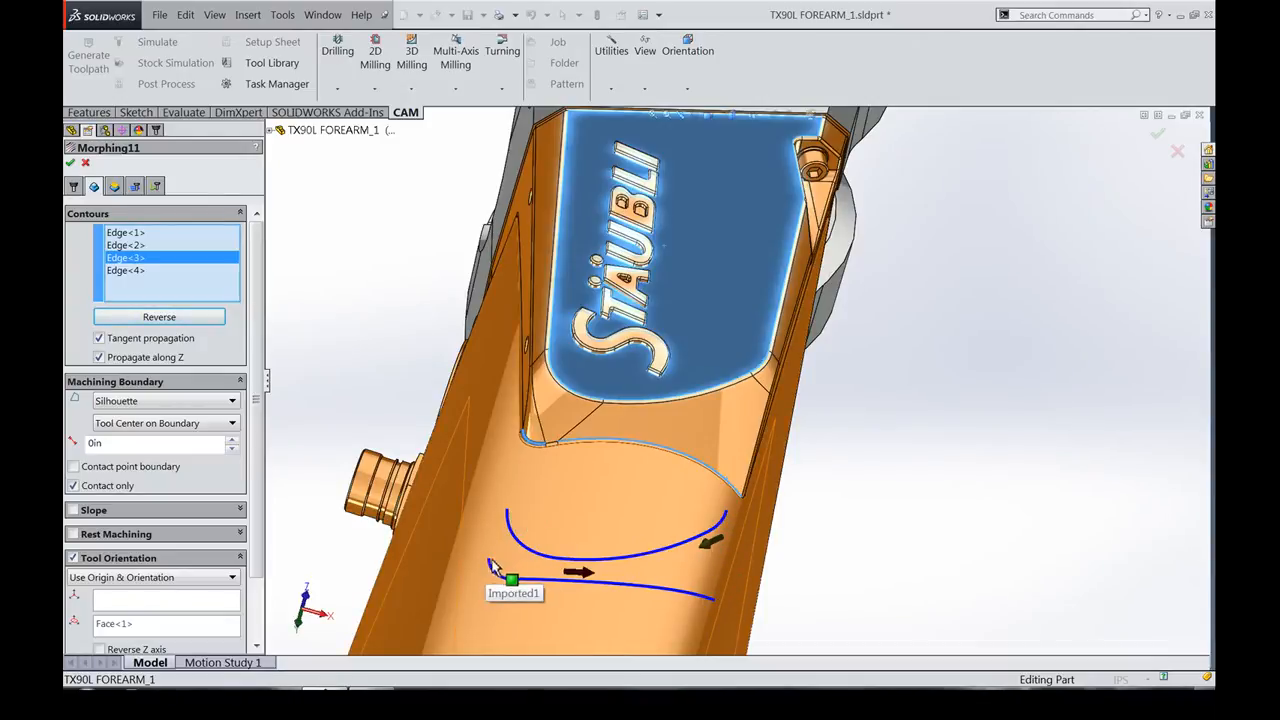
click(70, 164)
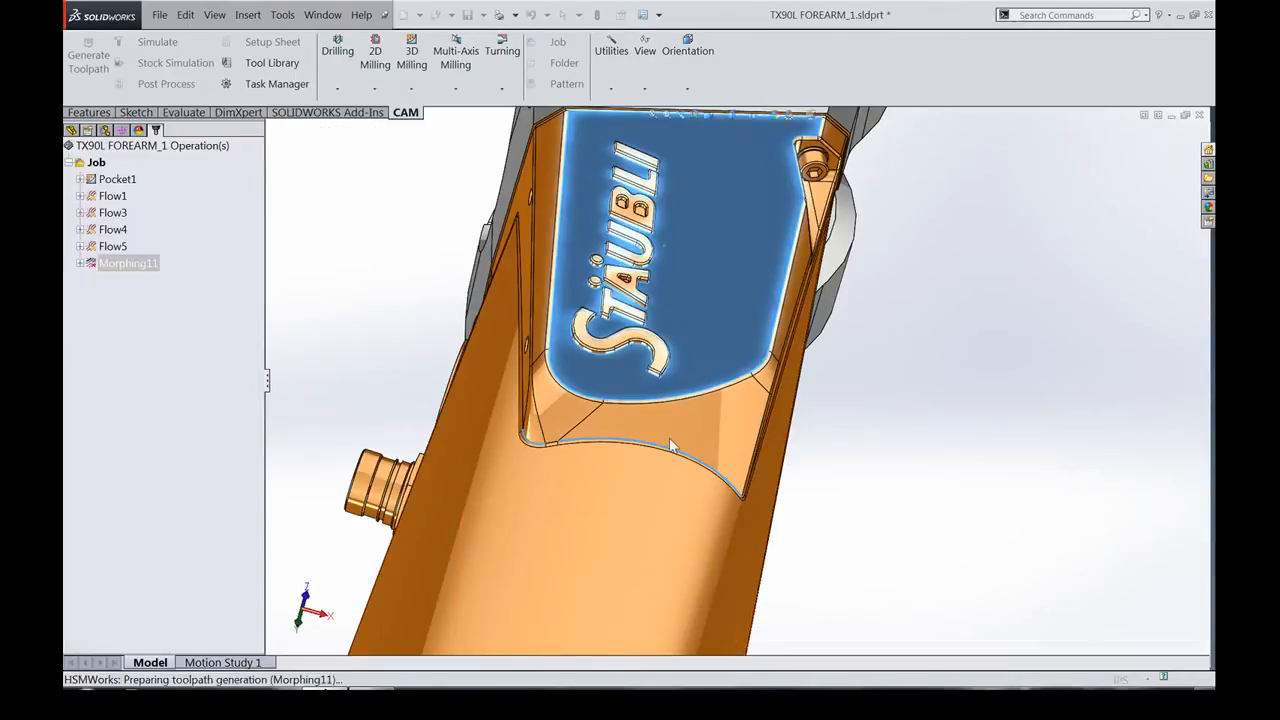
Reopen the Morph operation to review its pass settings and accept it to regenerate the toolpath.
right_click(150, 265)
click(176, 295)
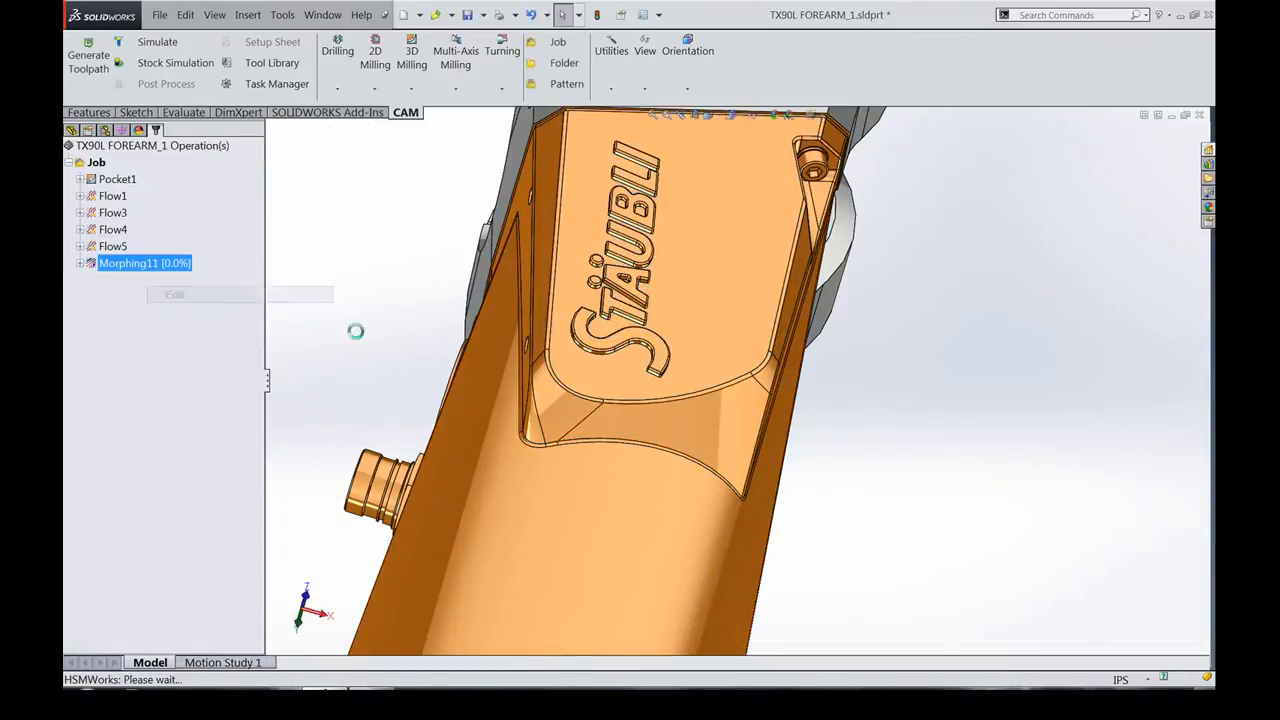
click(134, 187)
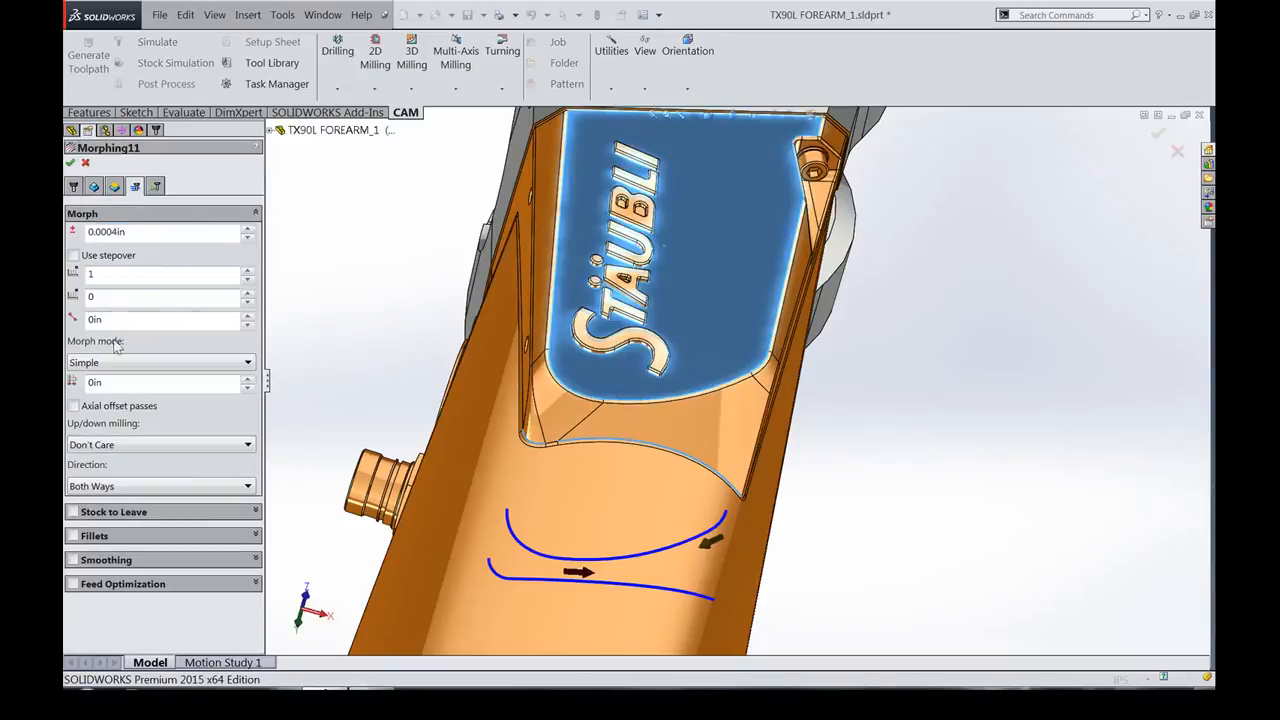
click(70, 164)
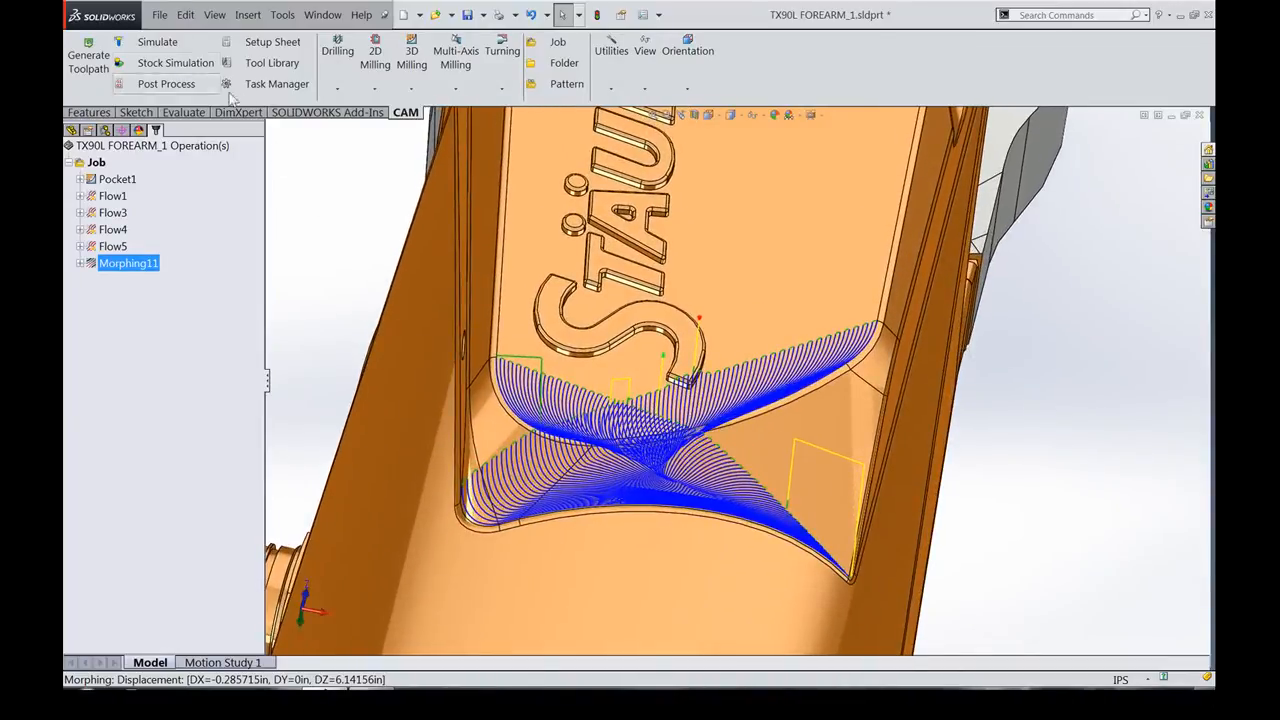
Simulate the Morph toolpath at an increased playback speed, watching the holder over the transition surface, and close the simulation.
click(157, 41)
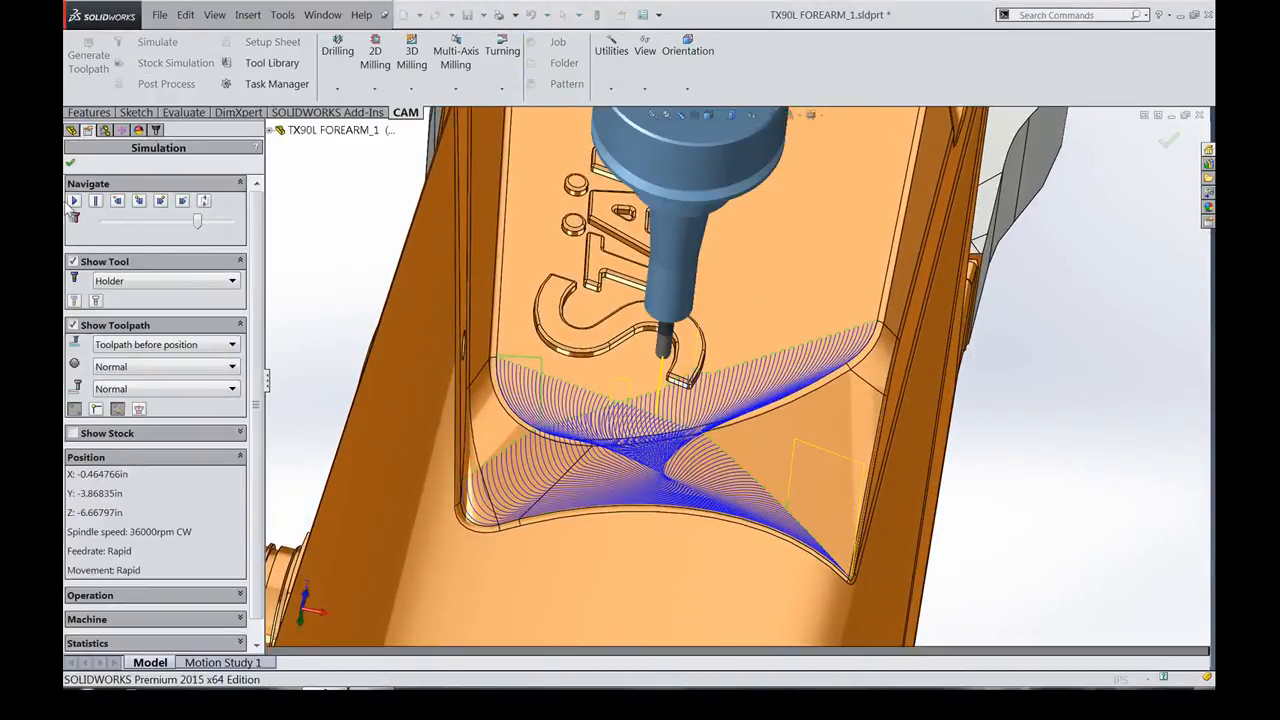
click(74, 202)
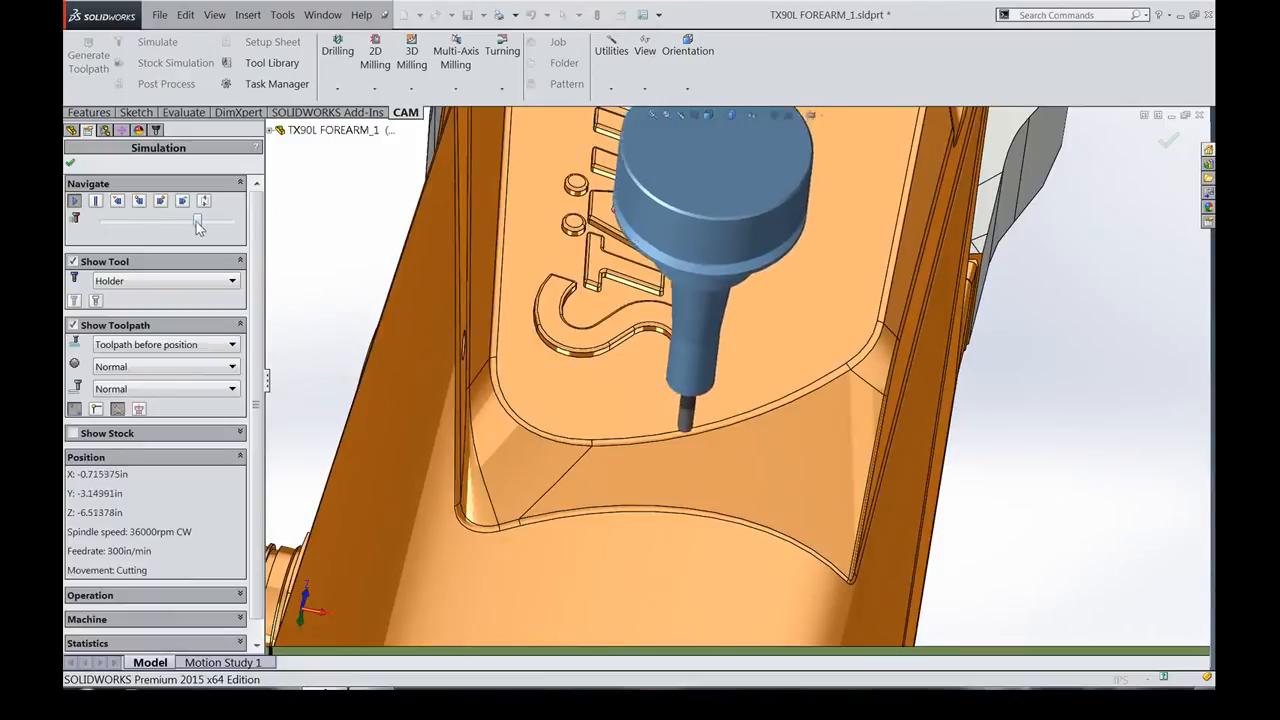
drag(208, 226, 224, 226)
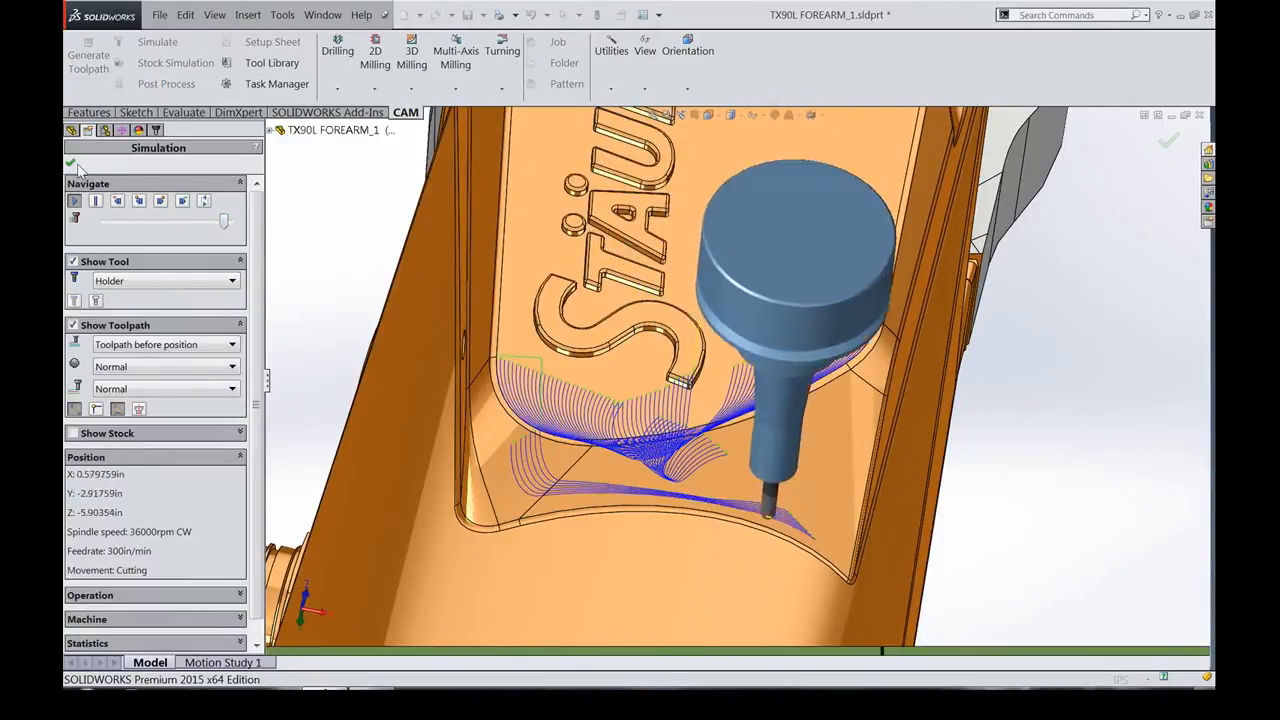
click(70, 163)
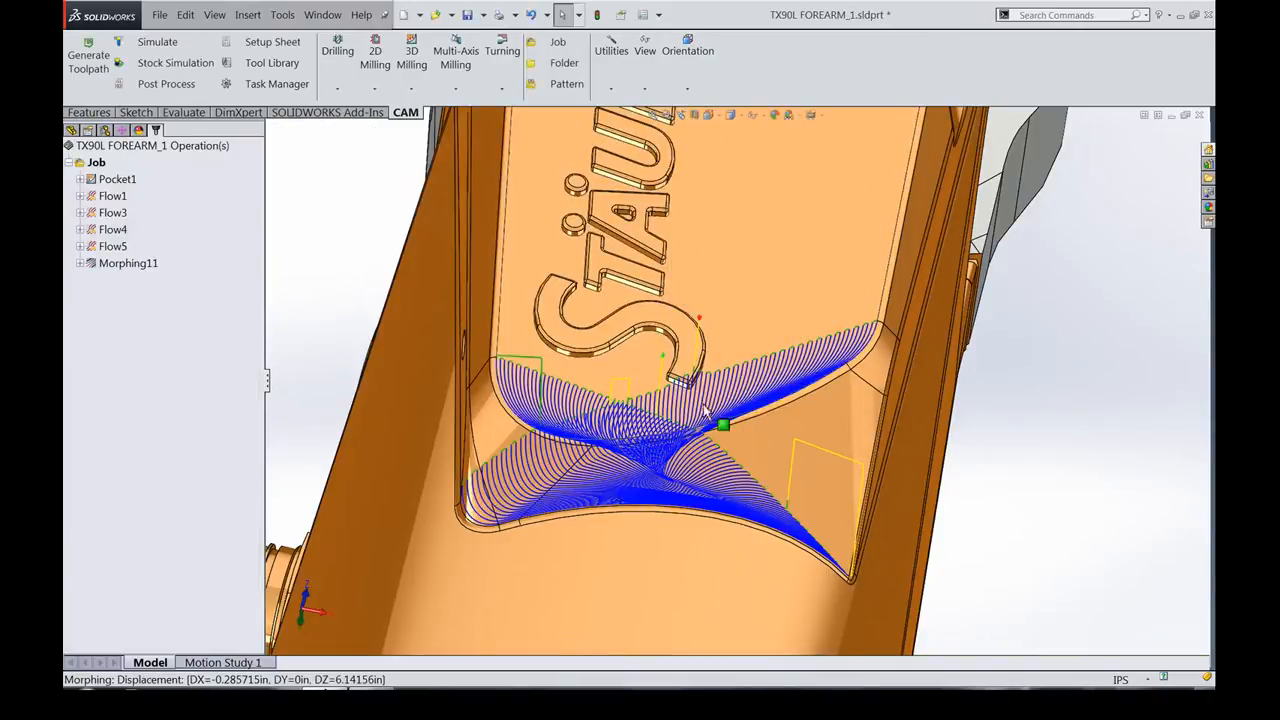
Edit the Morph operation and clear all of its selected contours.
scroll(712, 413, down, 3)
click(120, 263)
right_click(122, 264)
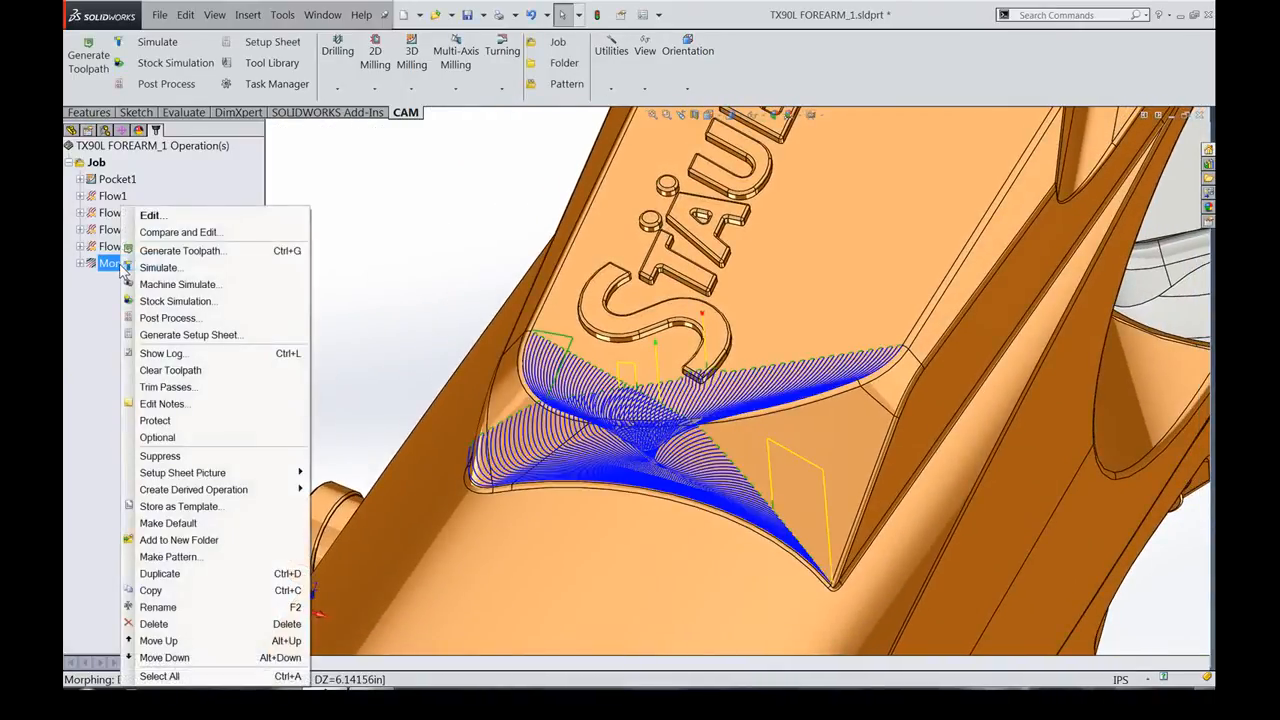
click(152, 216)
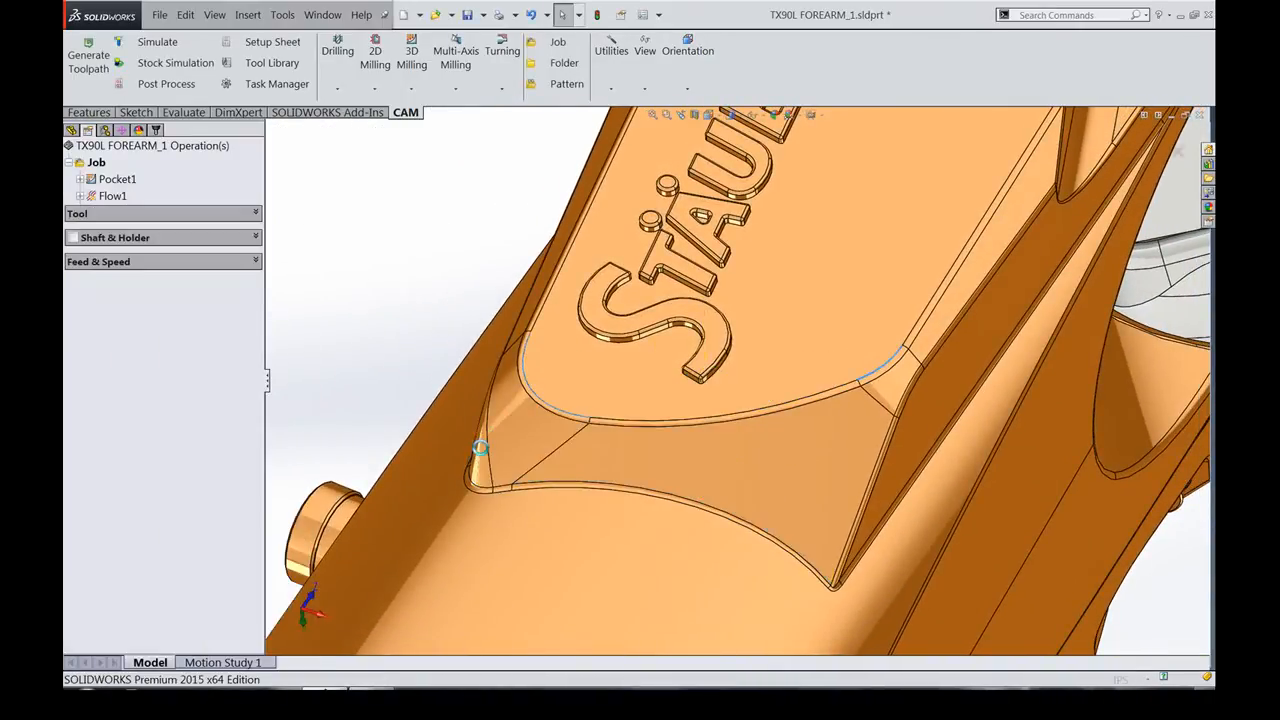
click(110, 187)
click(93, 186)
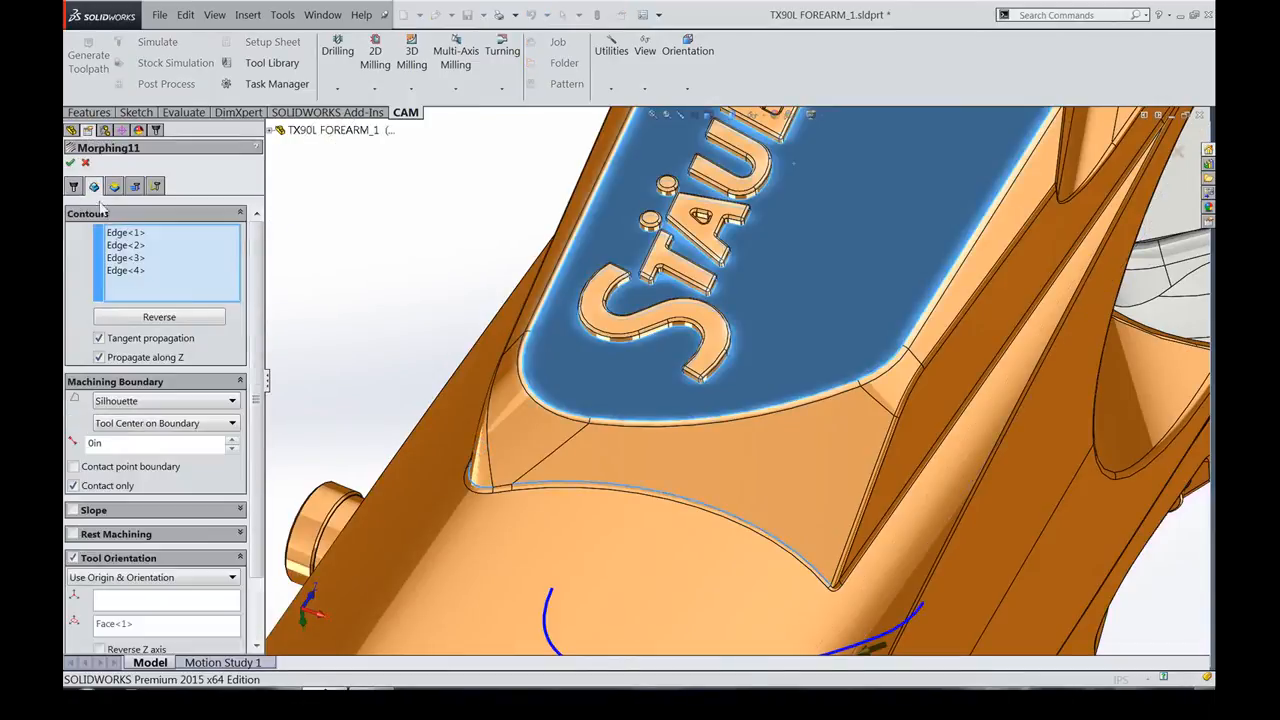
right_click(120, 254)
click(200, 268)
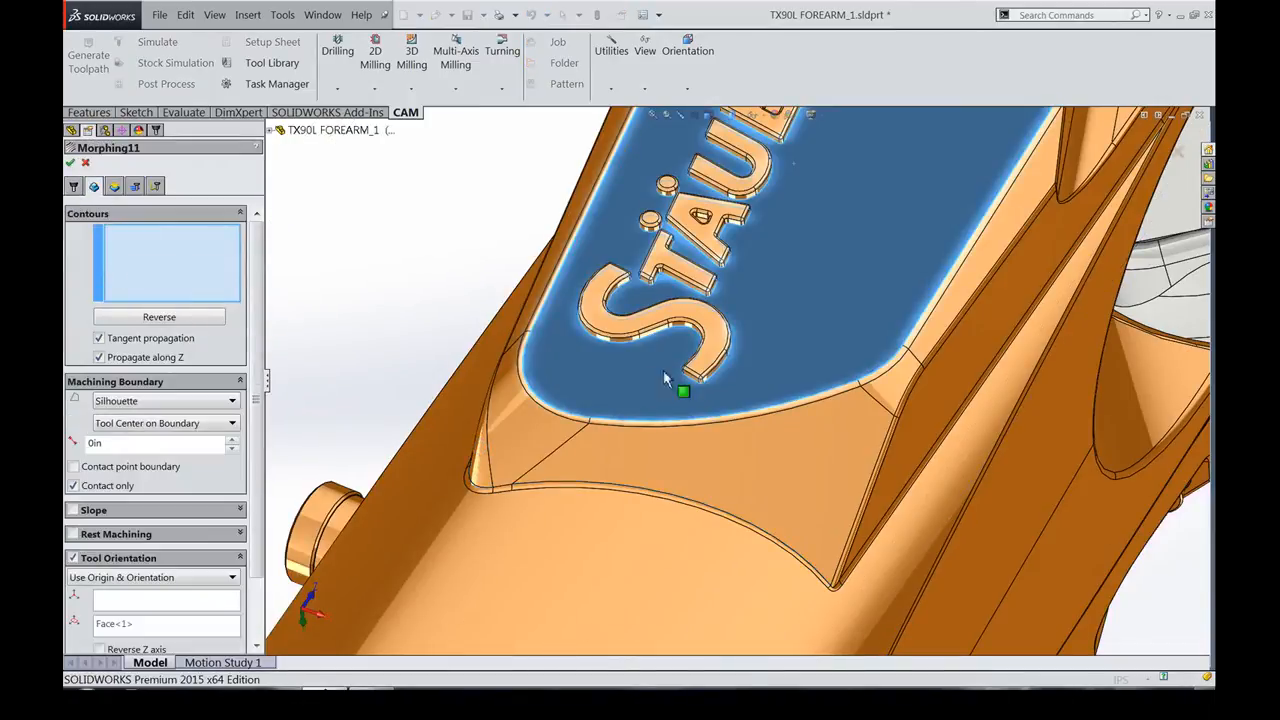
Select the logo face's curved end edges and the transition surface's lower edges as contours in the same direction, and generate the toolpath.
click(897, 362)
click(526, 352)
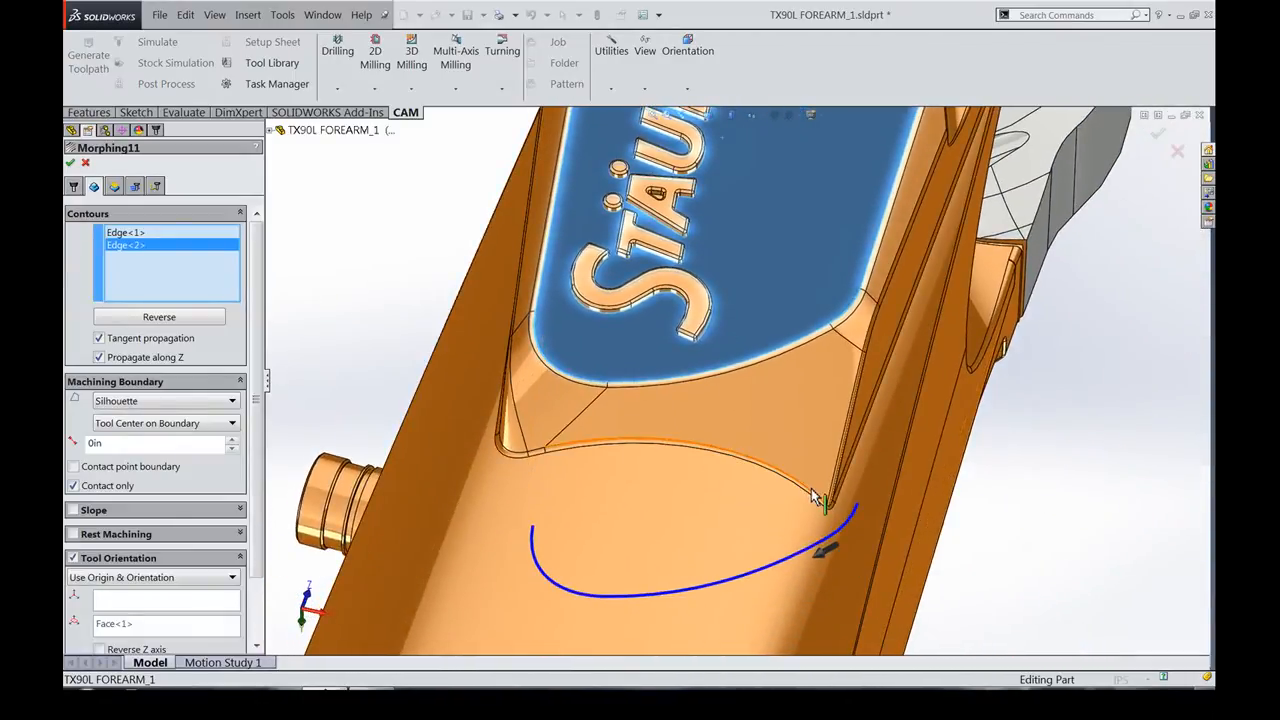
click(811, 488)
click(516, 470)
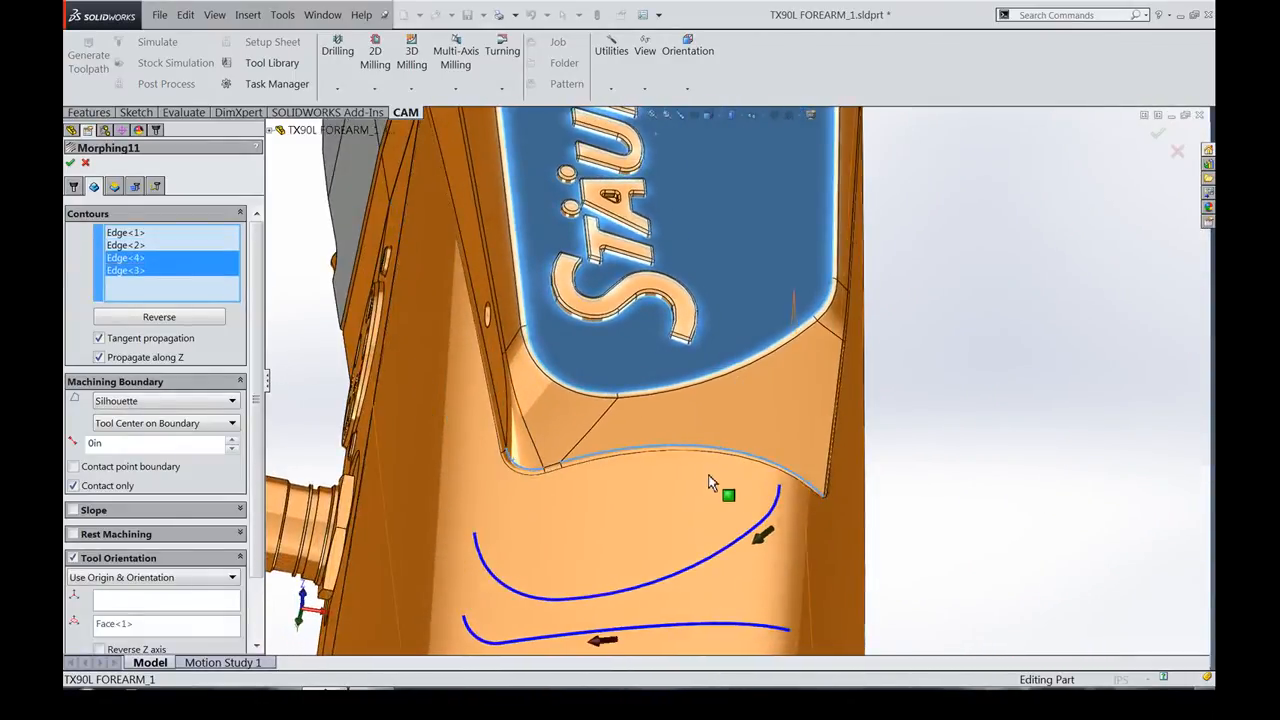
click(70, 164)
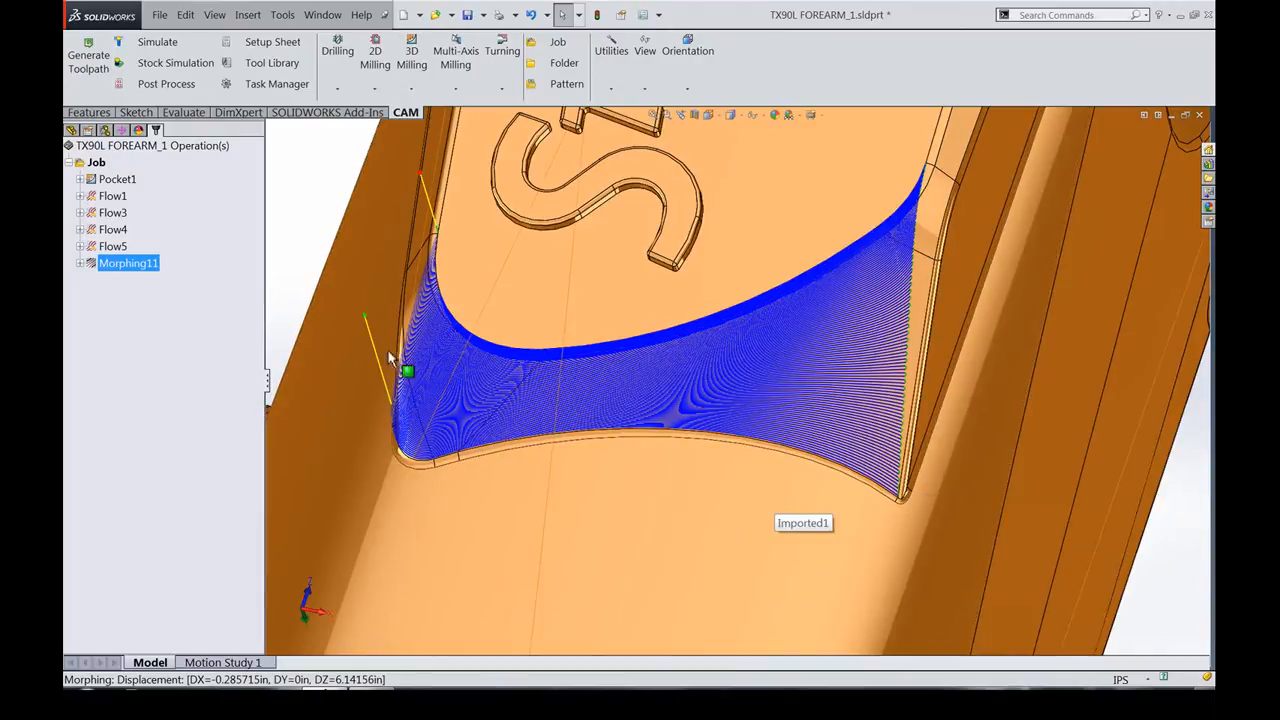
Edit the Morph operation, add the short edge at the transition surface's lower corner as a contour, and regenerate the toolpath.
scroll(740, 450, up, 1)
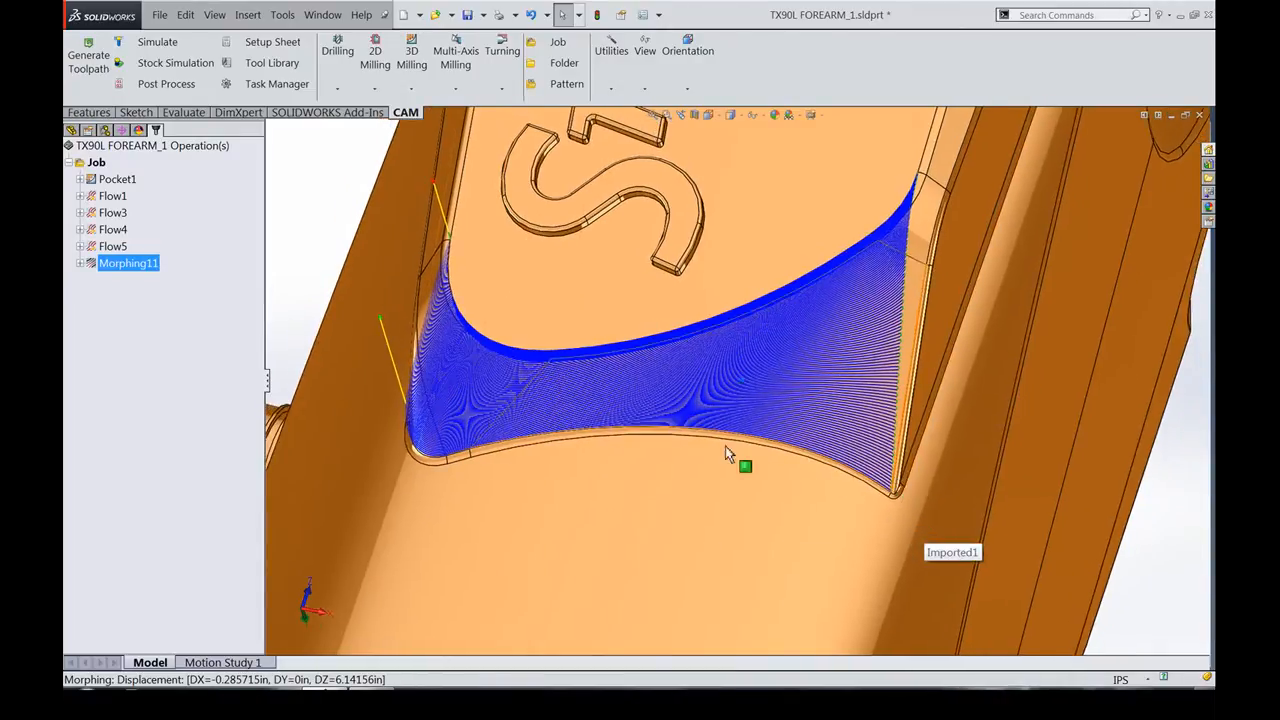
click(123, 394)
click(128, 270)
right_click(128, 270)
click(140, 226)
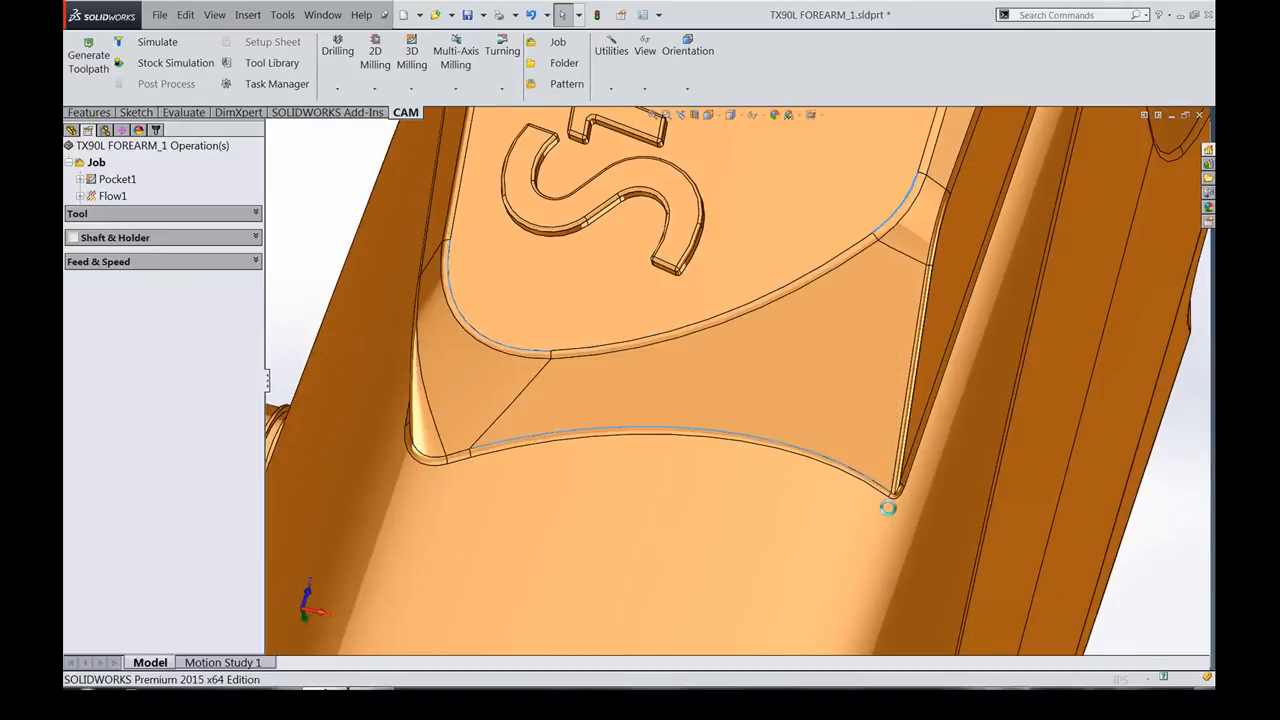
click(884, 516)
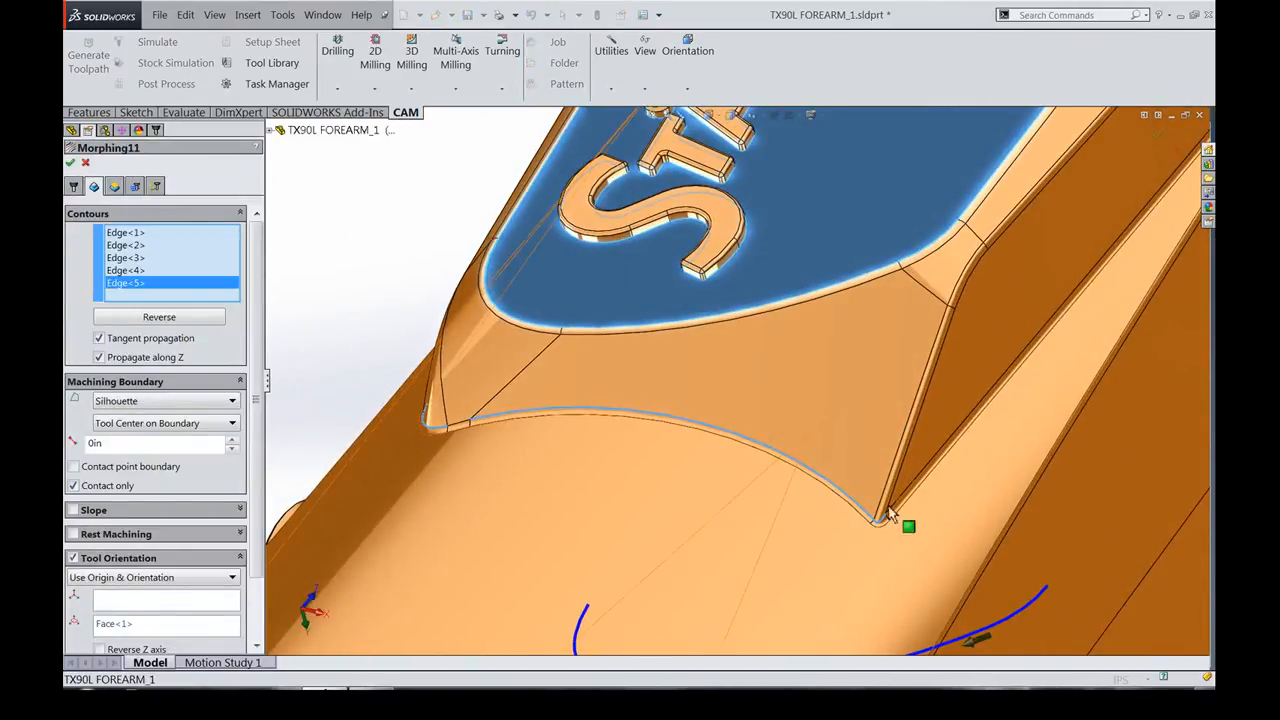
click(71, 163)
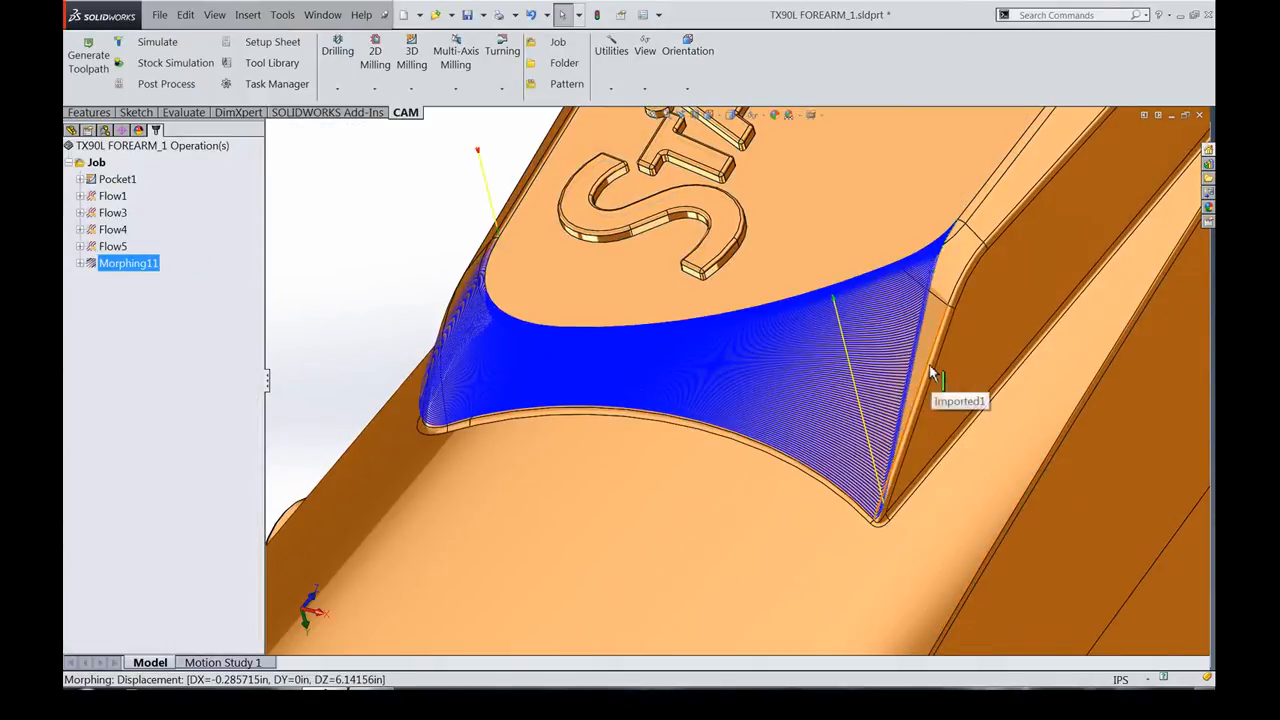
Examine the Morph passes around the transition surface's sharp lower corner, up close and from a wider angle.
scroll(930, 372, down, 8)
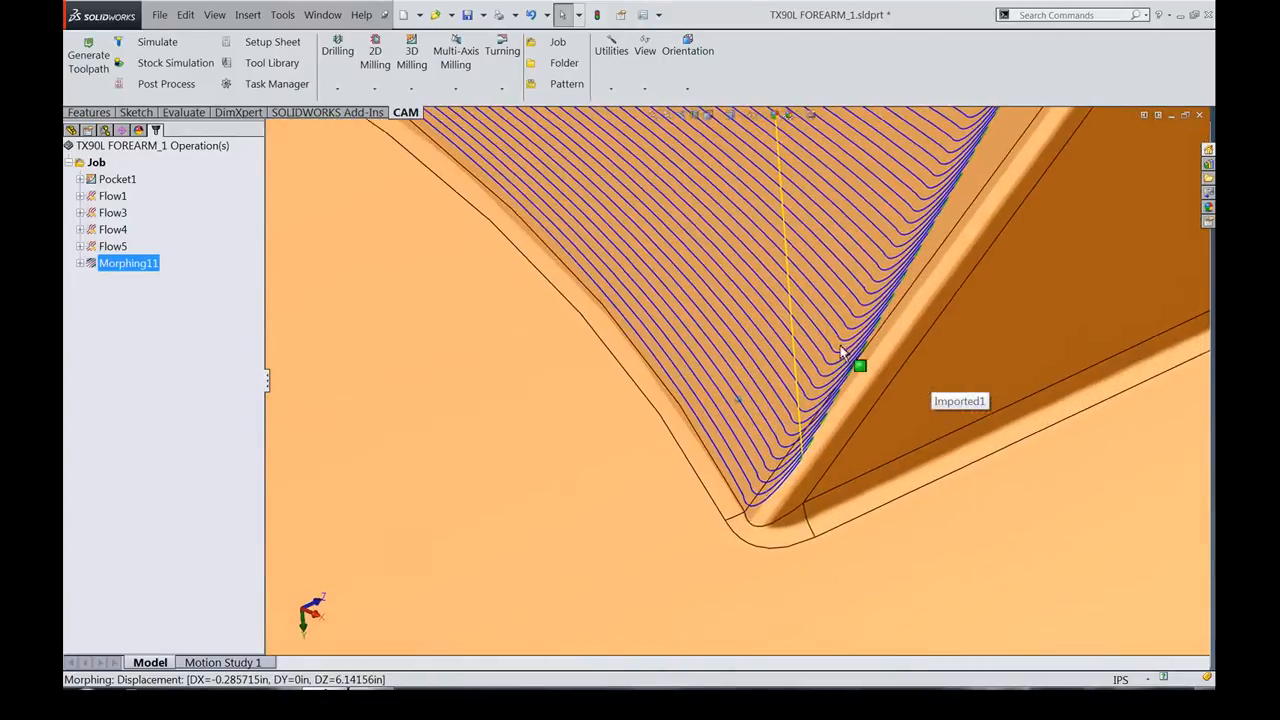
middle_drag(840, 345, 850, 361)
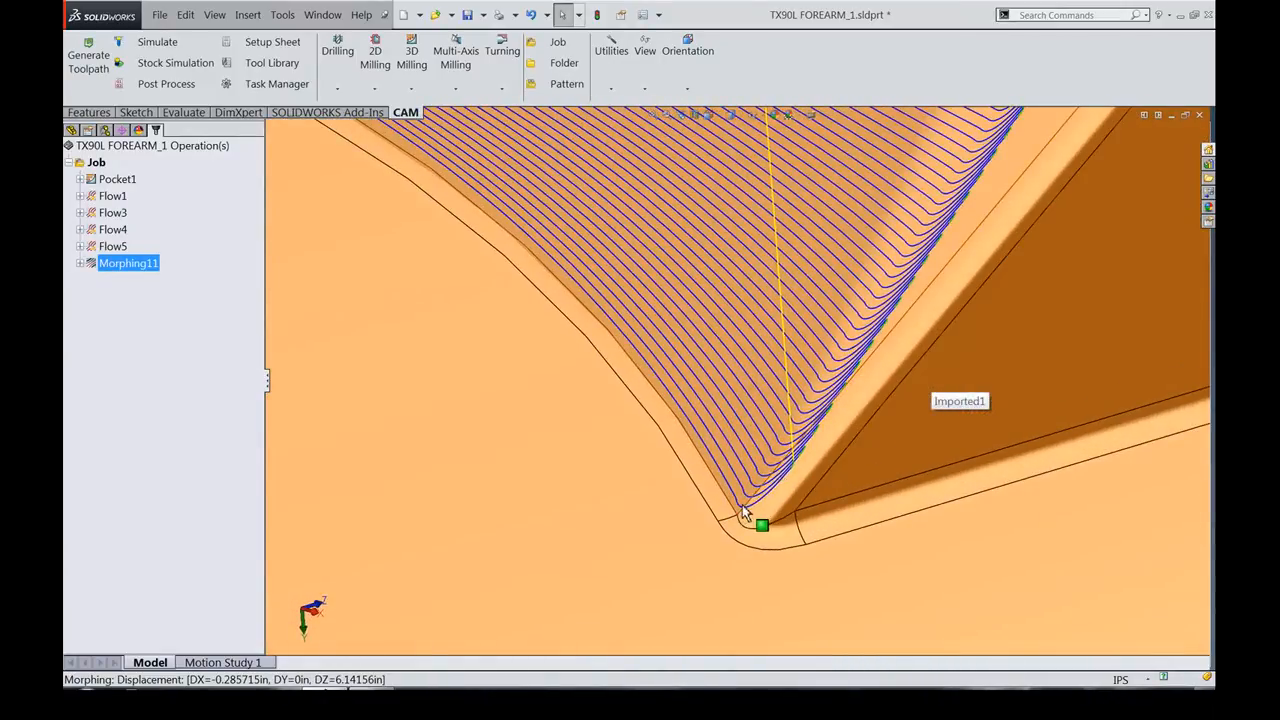
scroll(768, 451, up, 8)
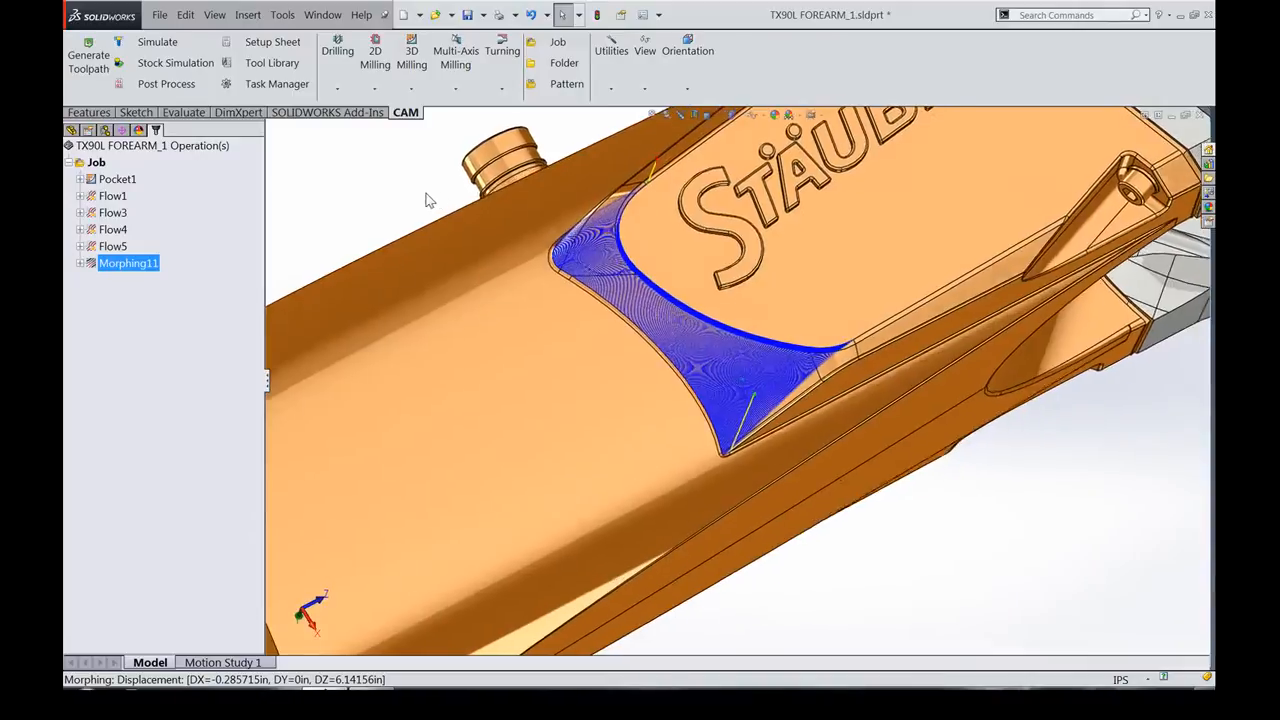
click(428, 199)
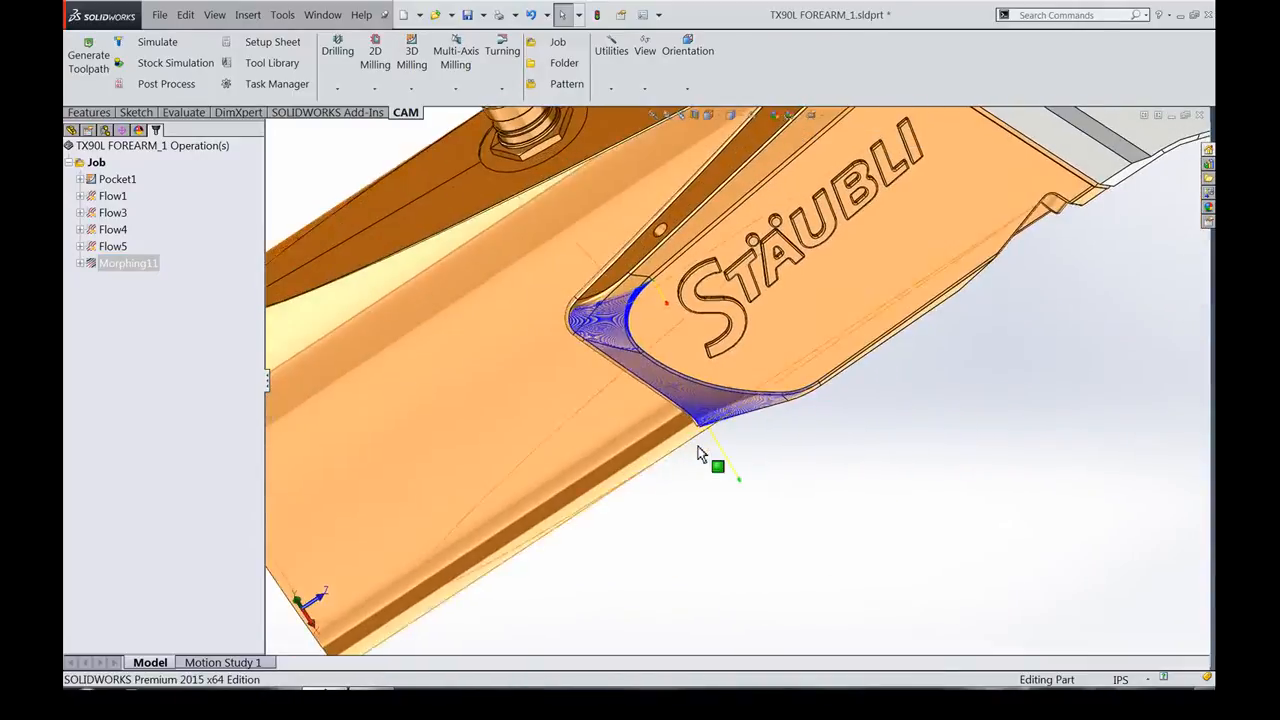
right_click(130, 263)
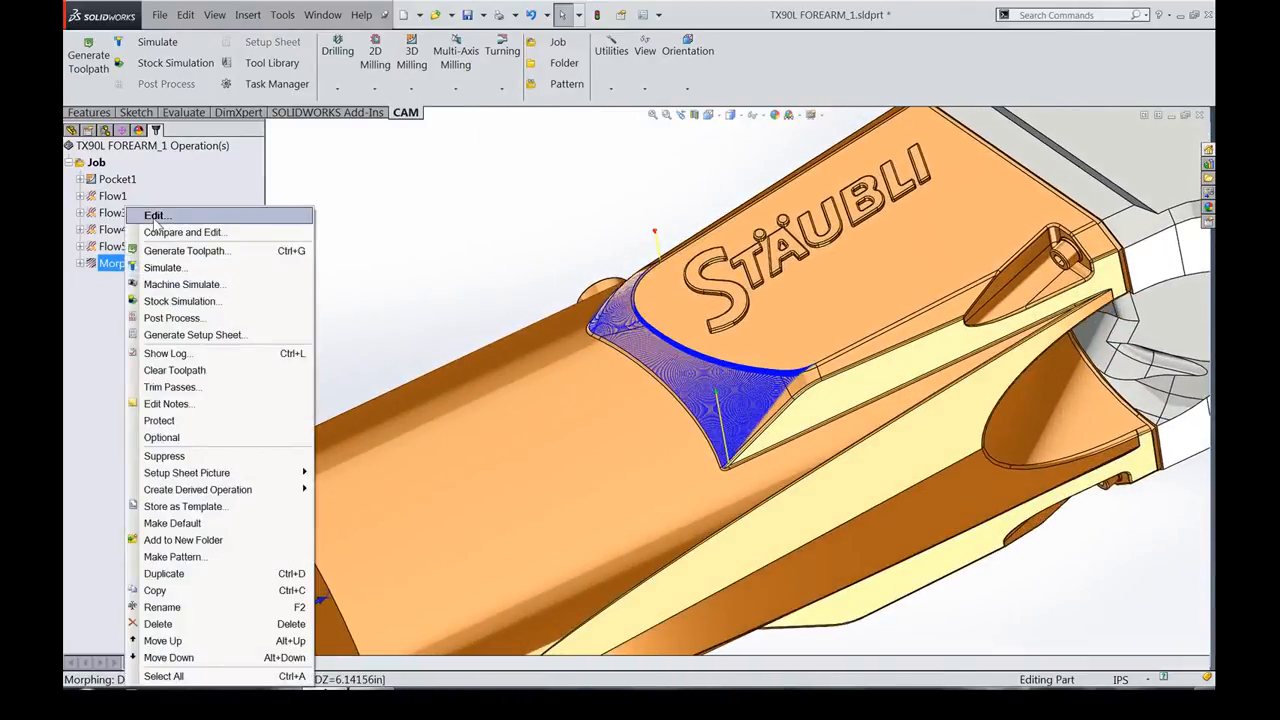
click(113, 372)
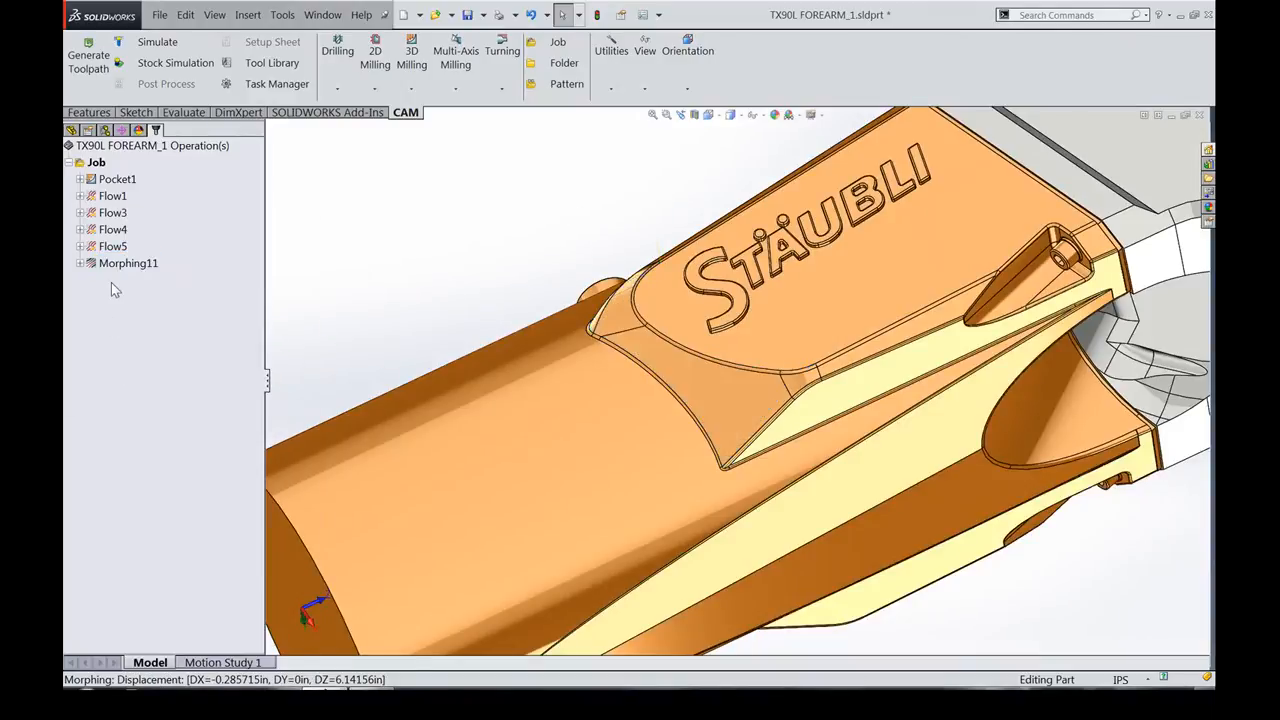
Simulate the Morph toolpath, watching the tool tip and holder at the transition surface's lower corner, and close the simulation.
click(130, 263)
click(157, 41)
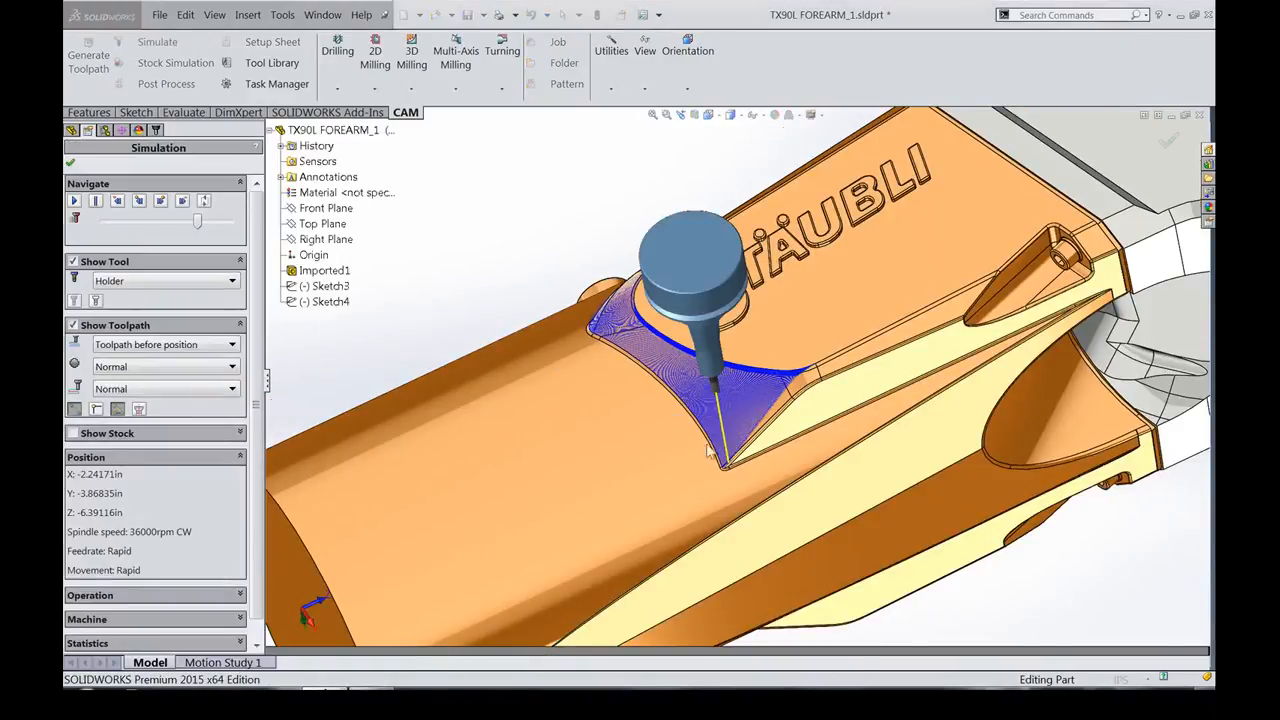
scroll(685, 441, down, 5)
middle_drag(704, 374, 737, 382)
mouse_move(762, 490)
middle_down()
mouse_move(790, 482)
mouse_move(758, 508)
mouse_move(745, 478)
middle_up()
scroll(790, 482, down, 5)
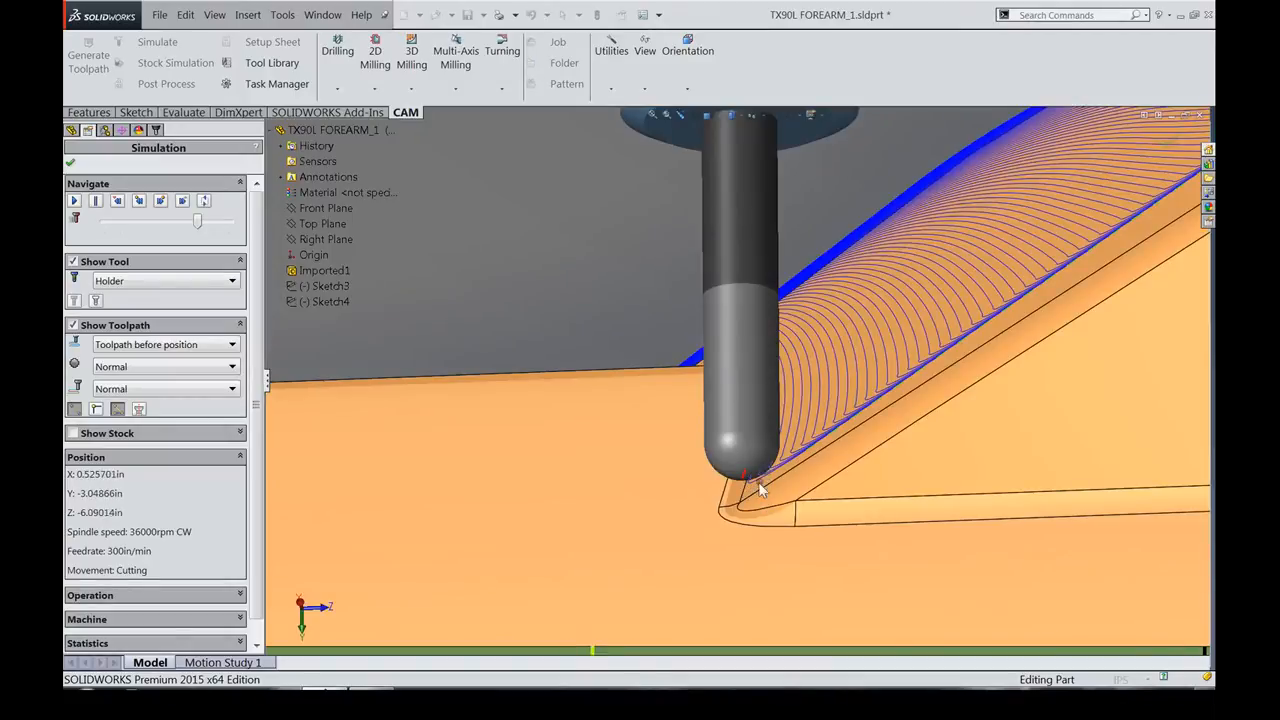
middle_drag(760, 488, 835, 300)
scroll(851, 470, up, 5)
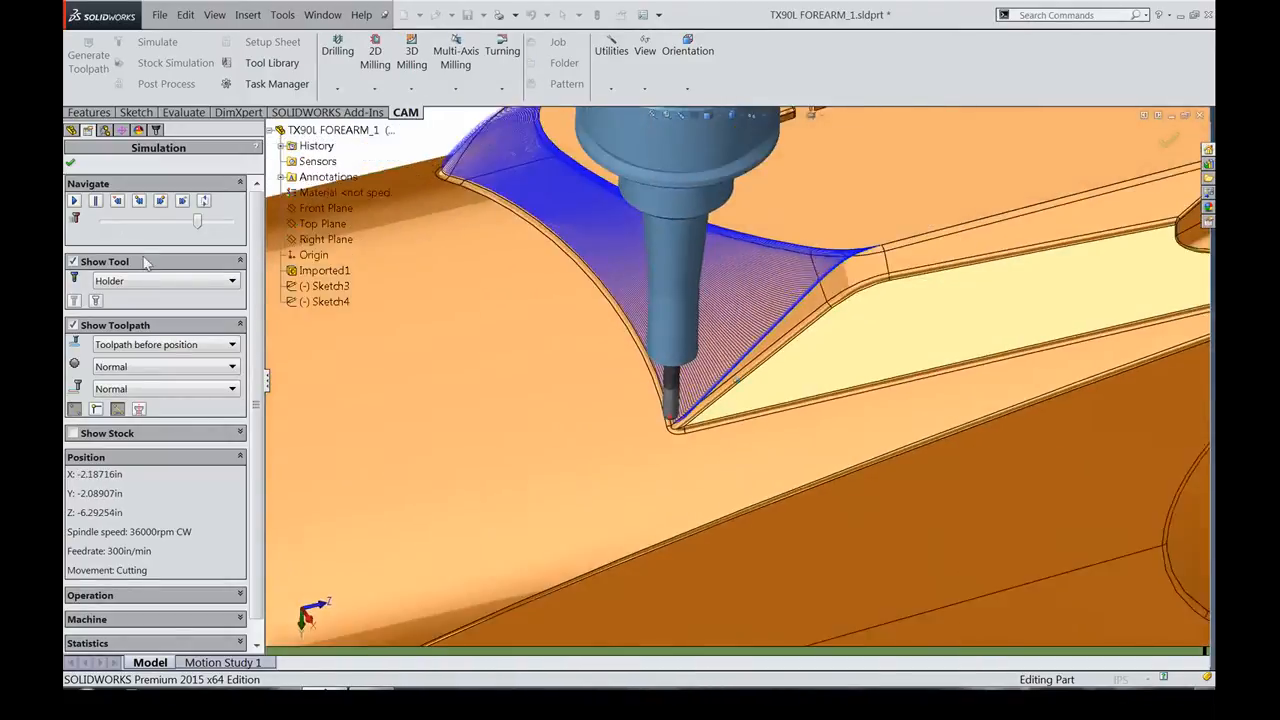
scroll(740, 380, up, 1)
middle_drag(861, 396, 846, 393)
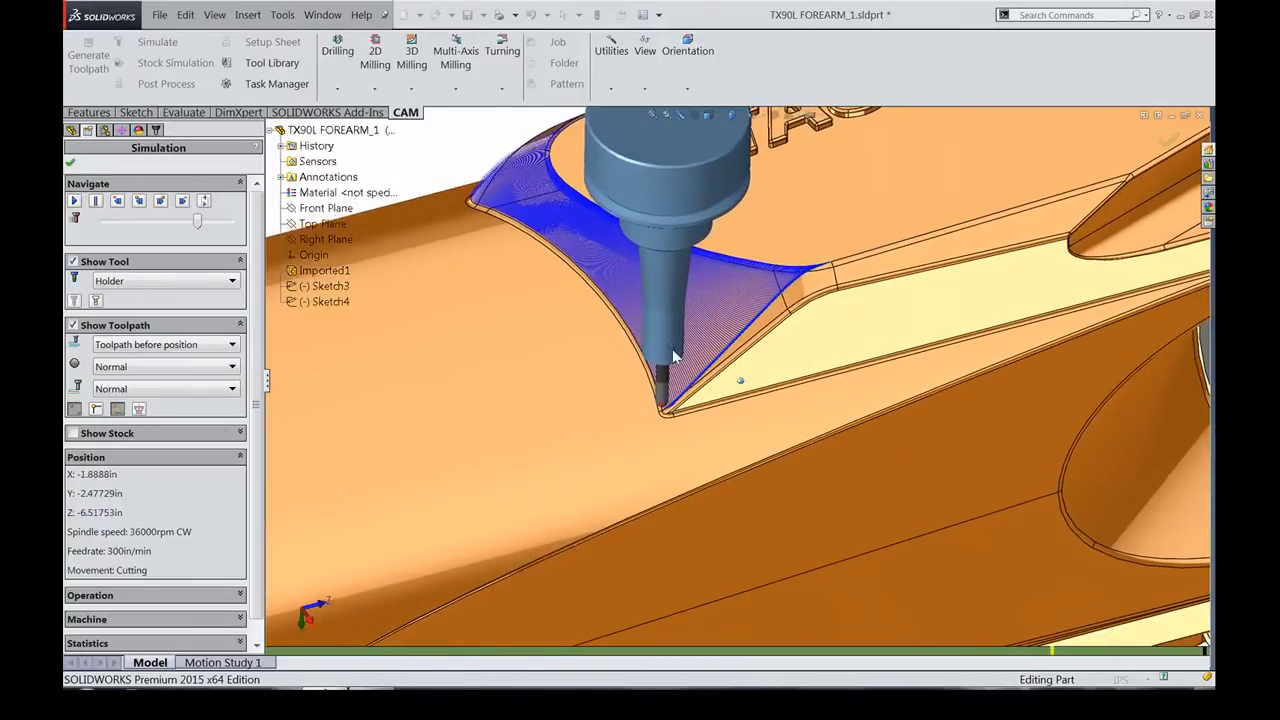
click(70, 167)
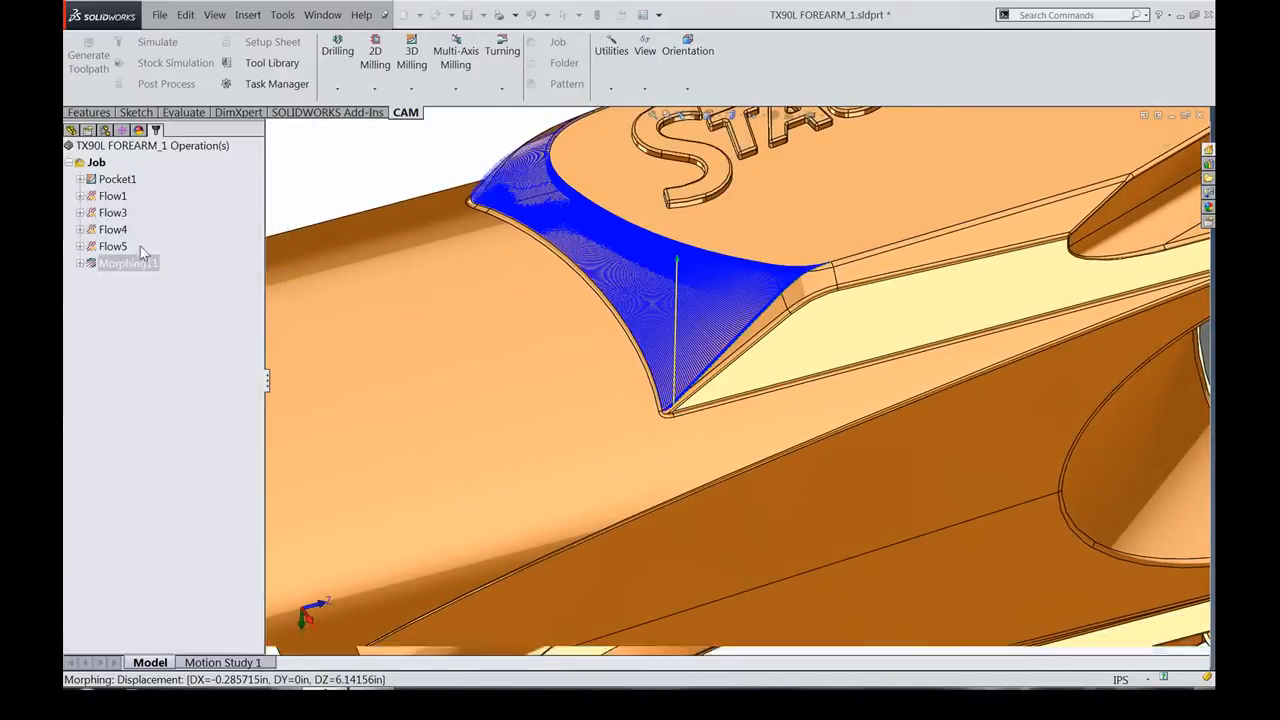
Examine the coverage of the Morph toolpath over the transition surface, both on the whole forearm and close up.
scroll(595, 298, up, 4)
middle_drag(428, 268, 478, 304)
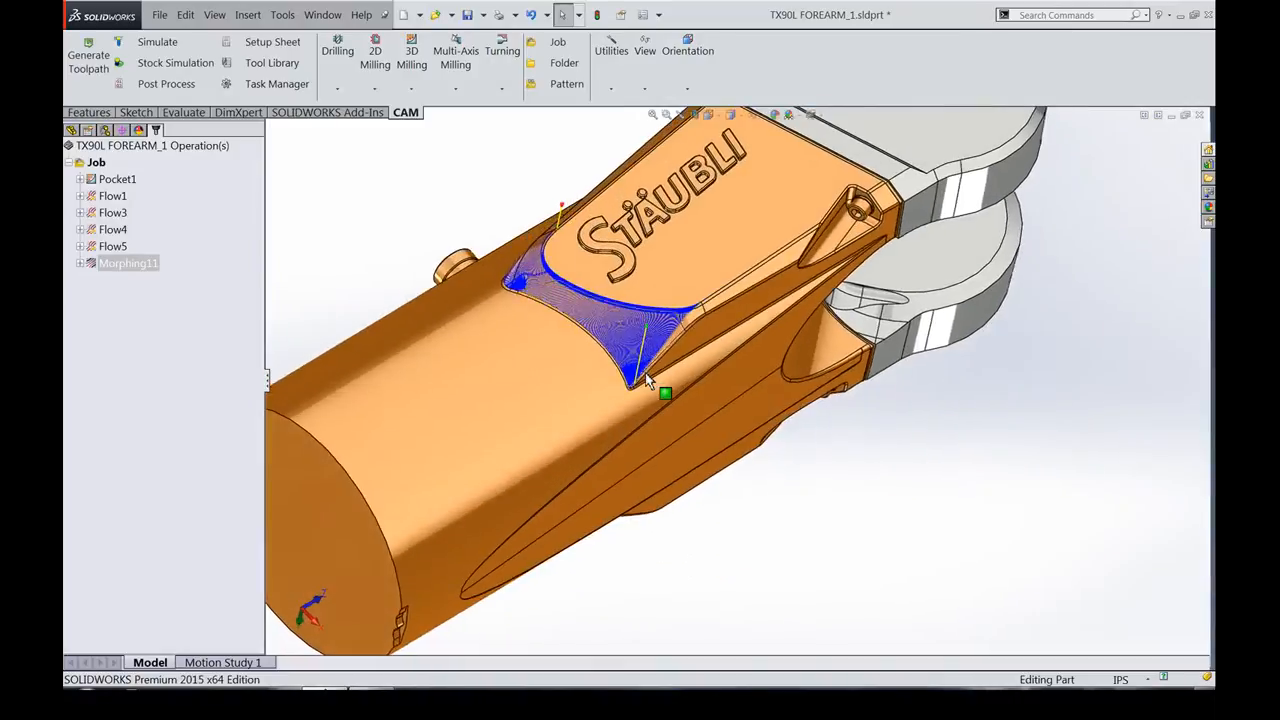
scroll(642, 382, up, 1)
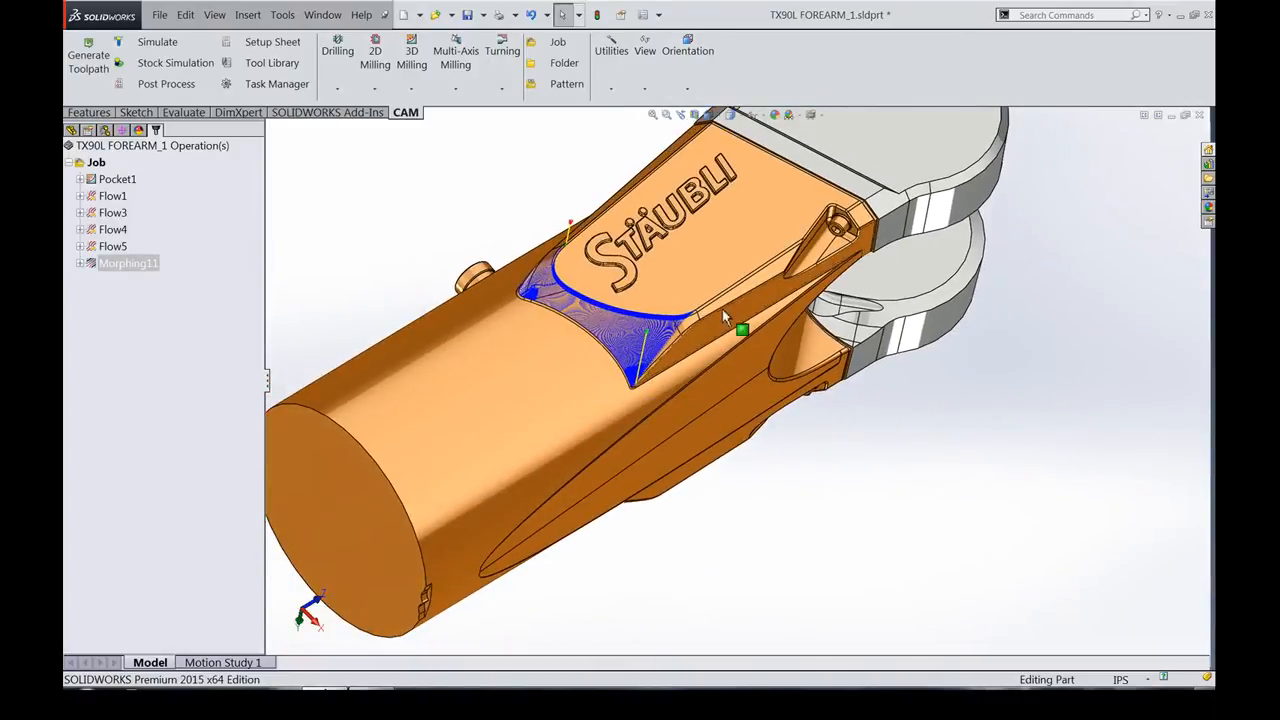
scroll(610, 305, down, 2)
scroll(606, 302, down, 3)
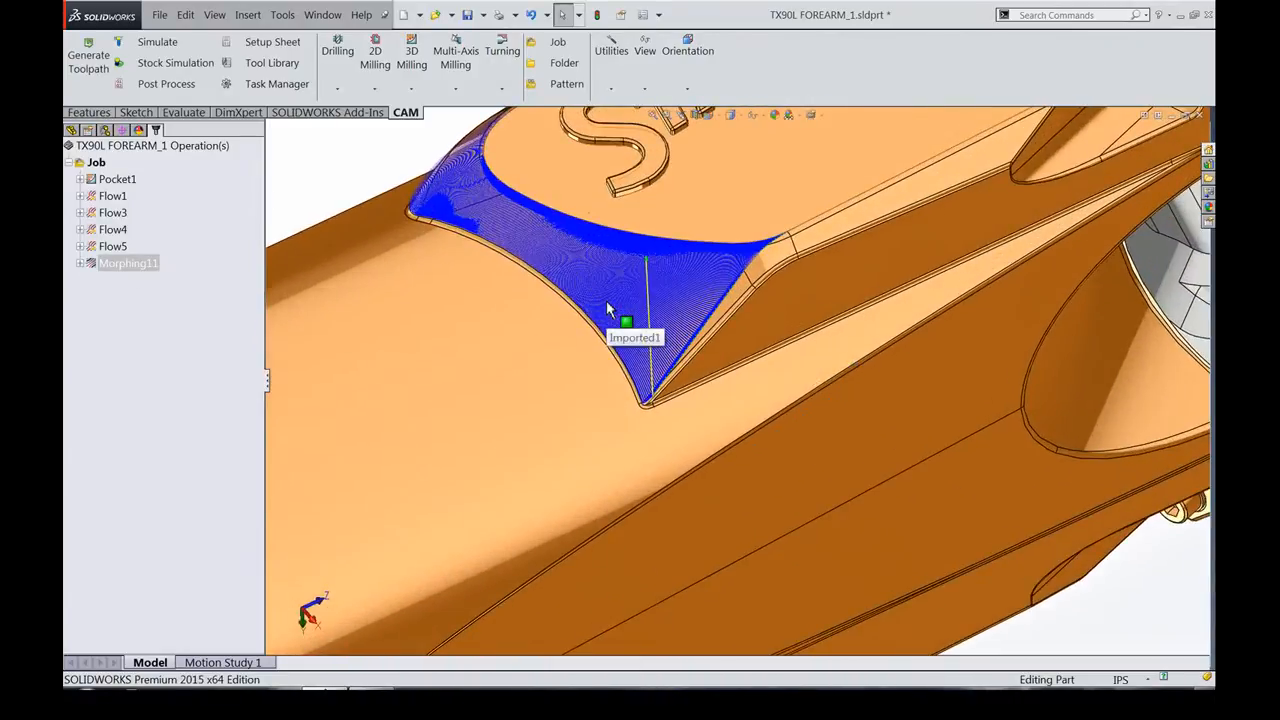
click(184, 306)
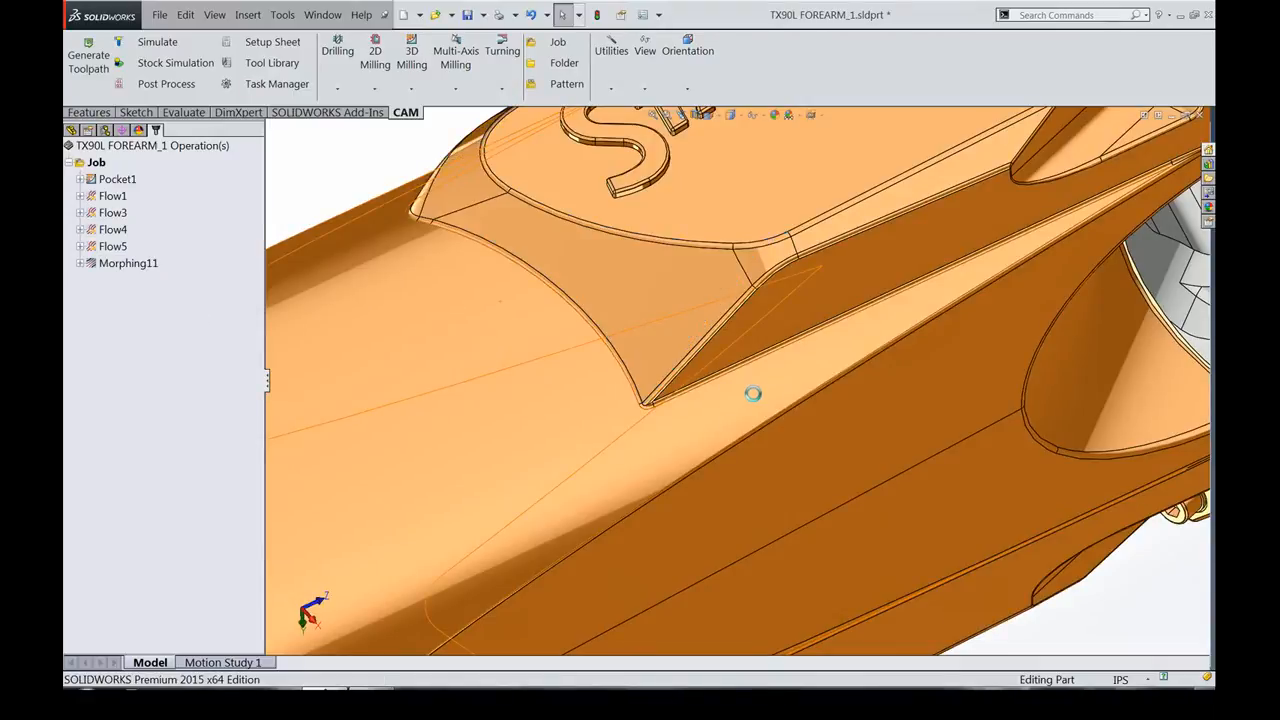
scroll(714, 340, up, 5)
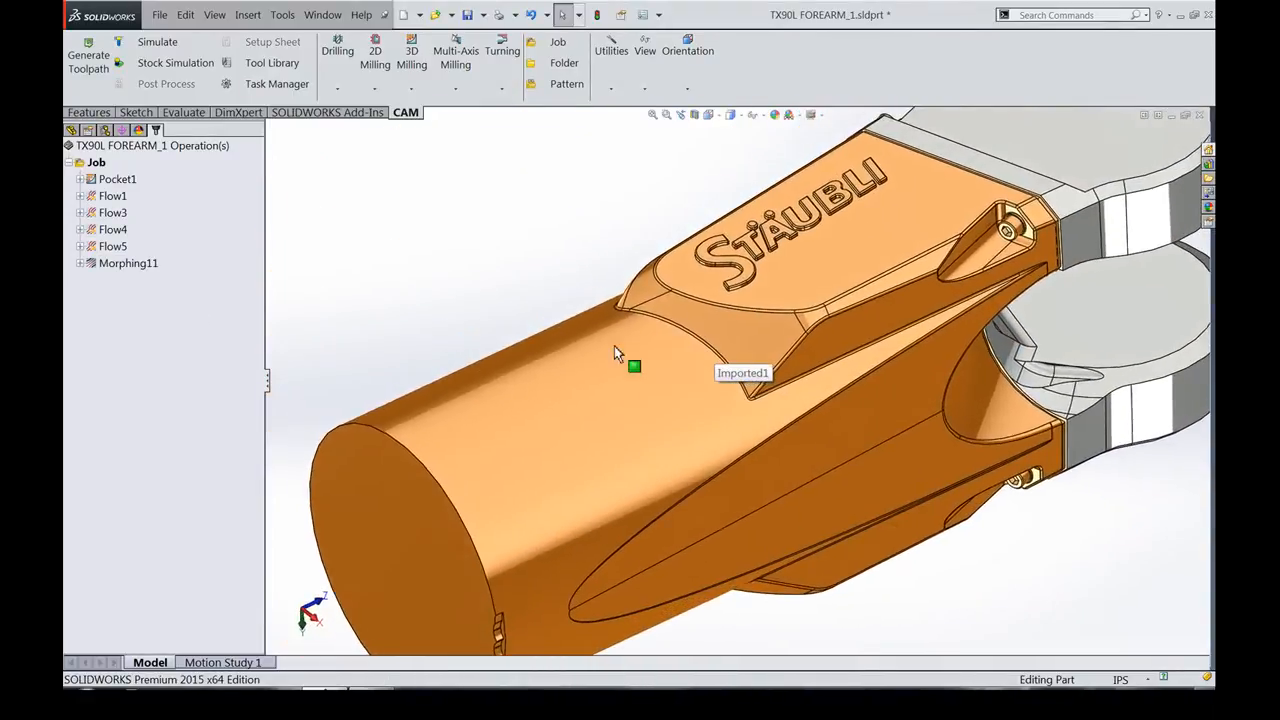
click(125, 266)
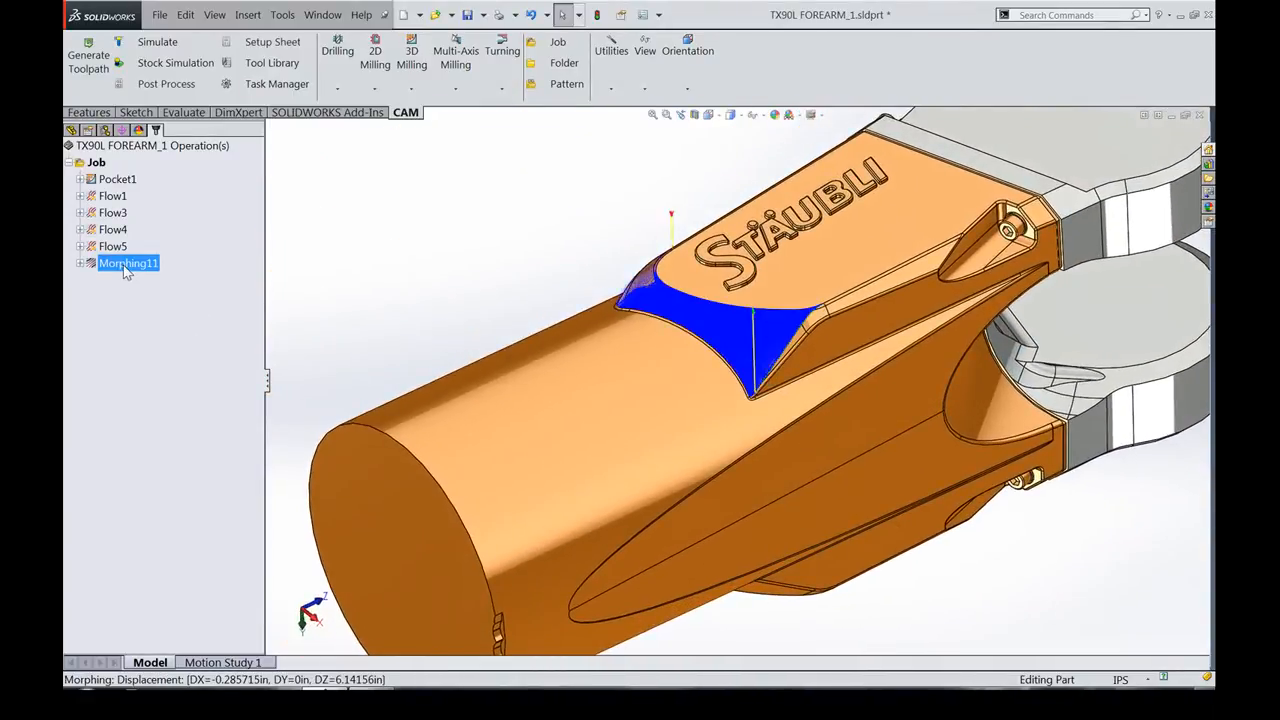
click(126, 292)
Orient the view normal to Sketch3 around the STÄUBLI logo face and open the sketch for editing.
click(71, 130)
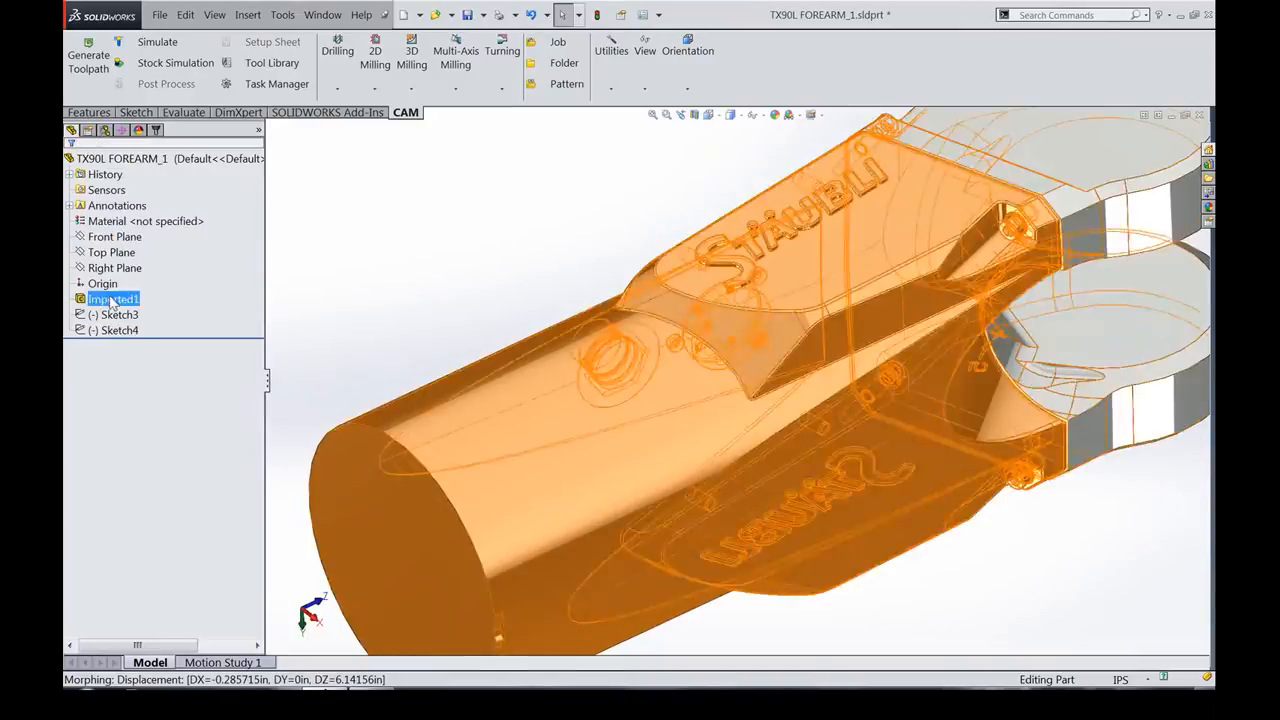
click(119, 315)
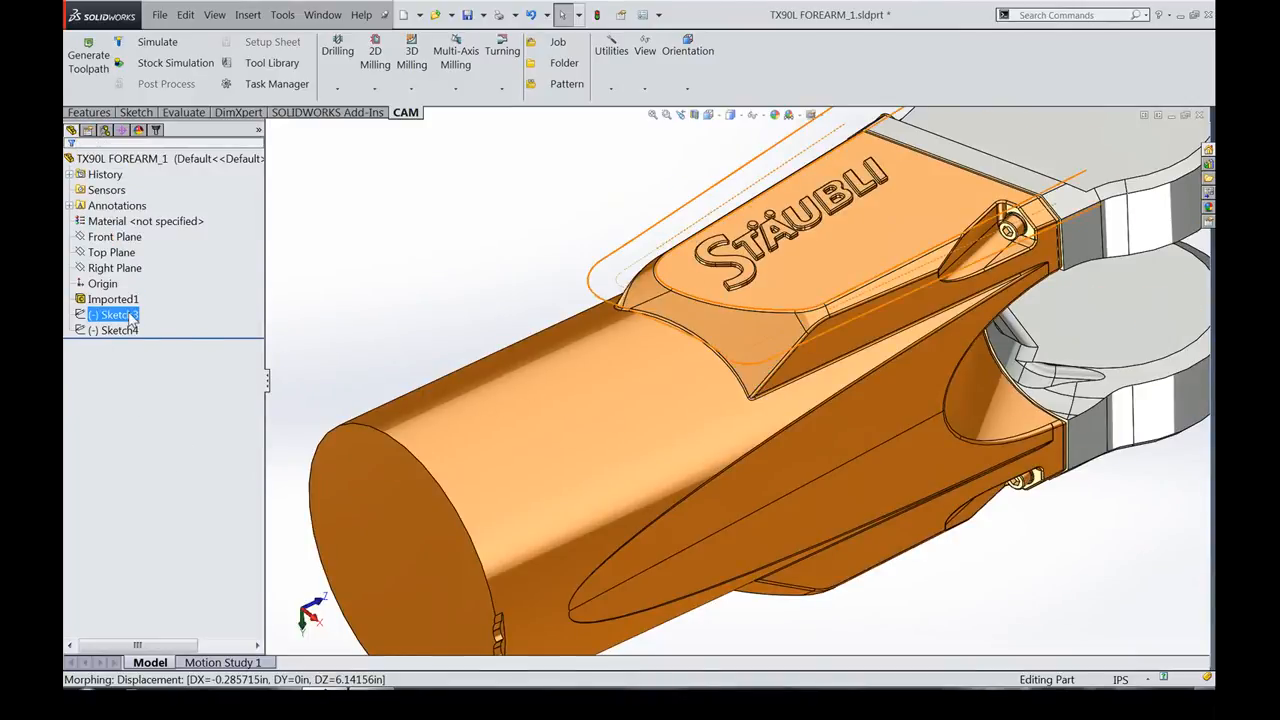
right_click(130, 318)
click(163, 285)
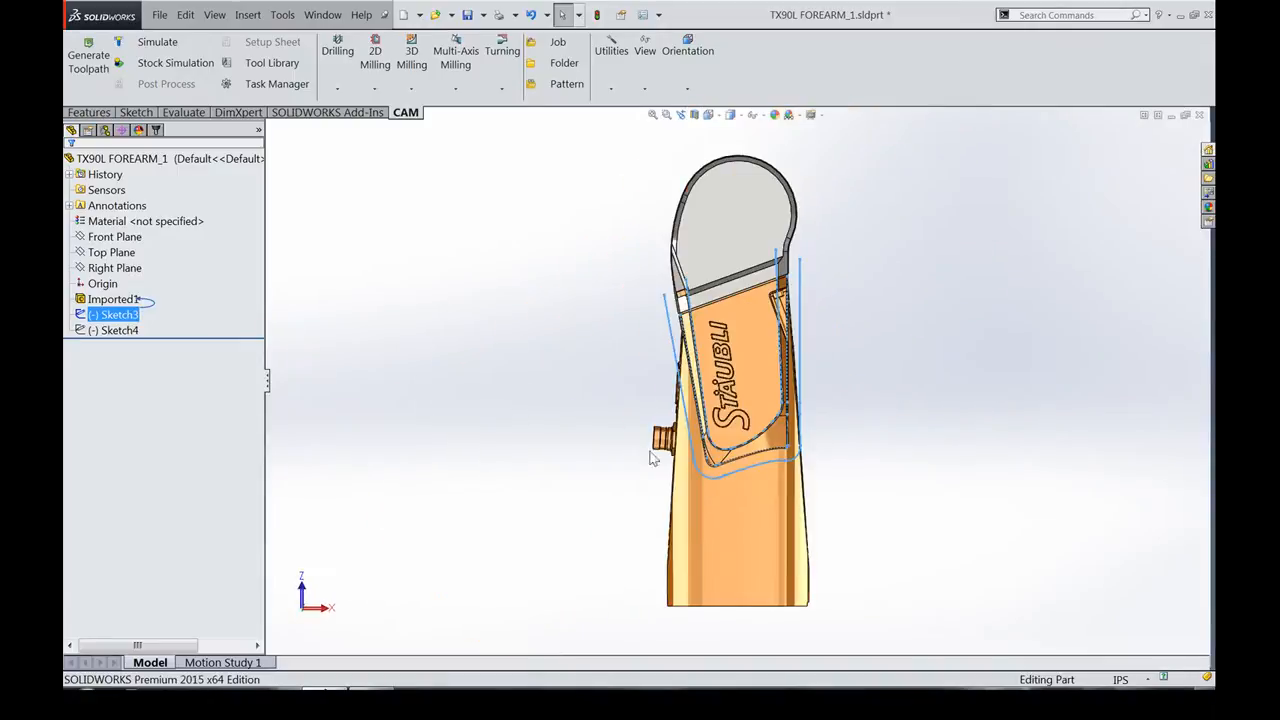
scroll(865, 457, down, 5)
right_click(122, 315)
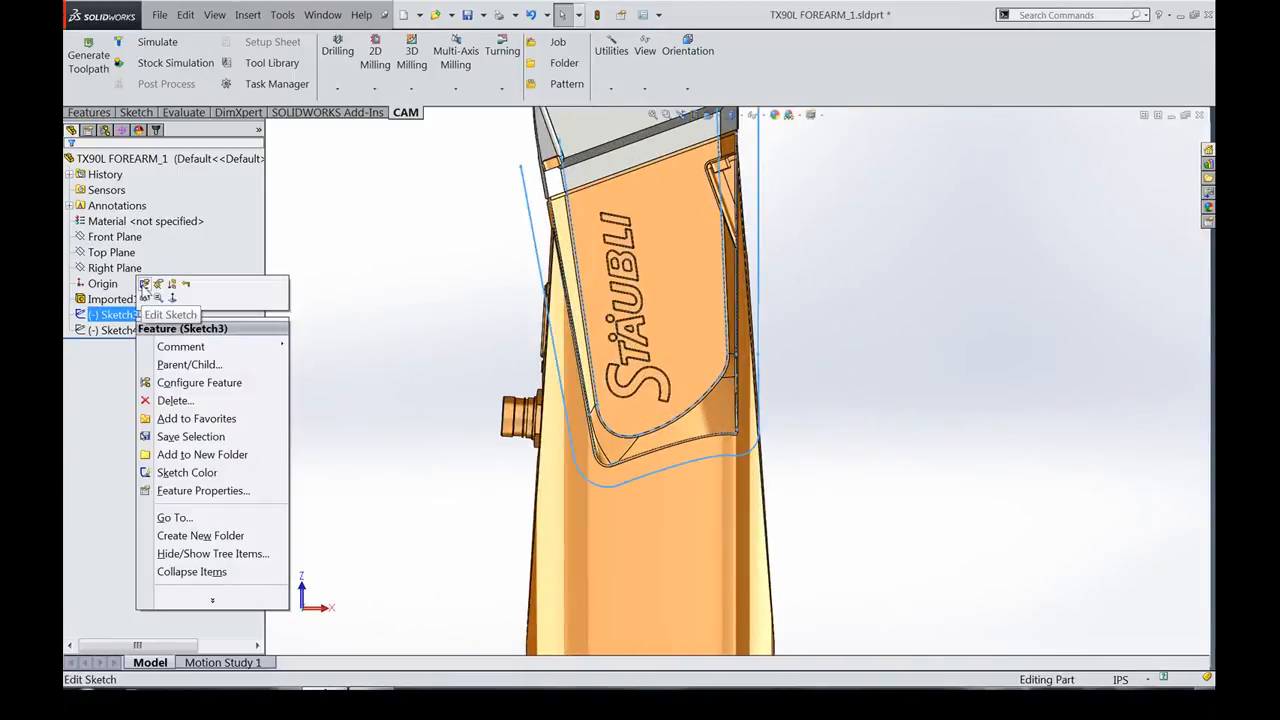
click(145, 286)
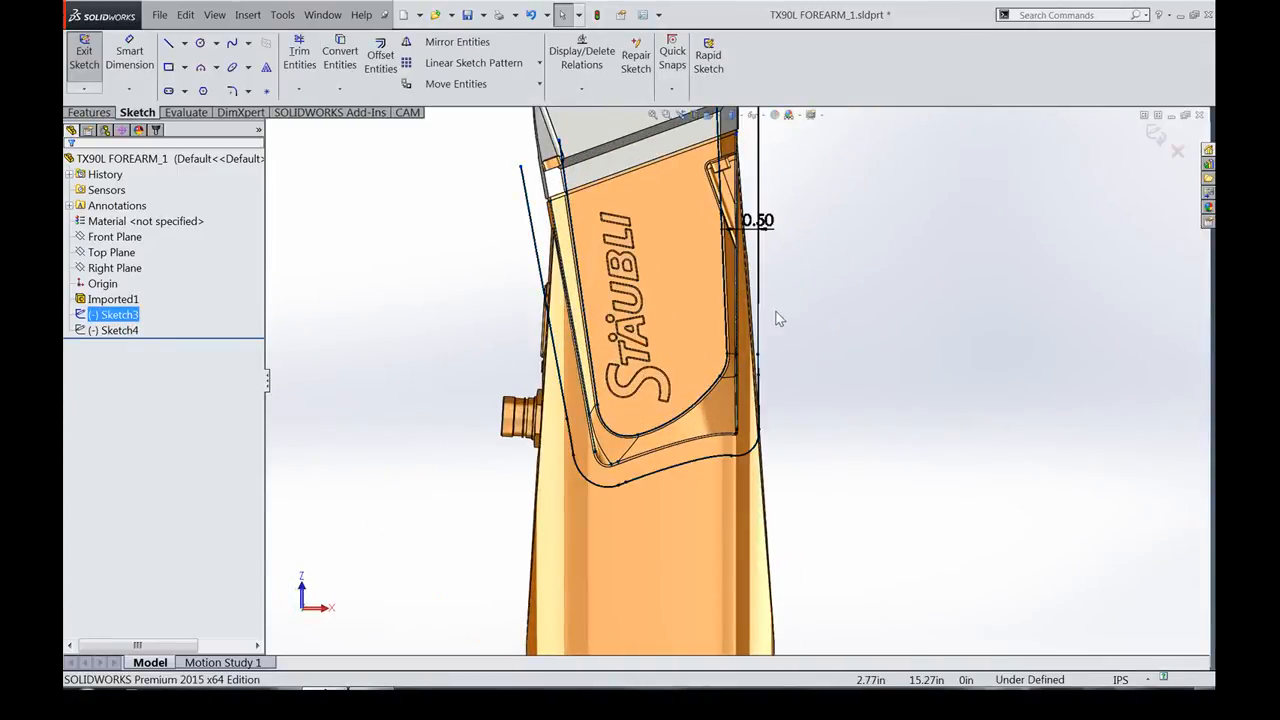
Examine Sketch3's inner and outer curves around the logo face, including their offset and the outer curve's rounded lower corners.
scroll(714, 514, down, 6)
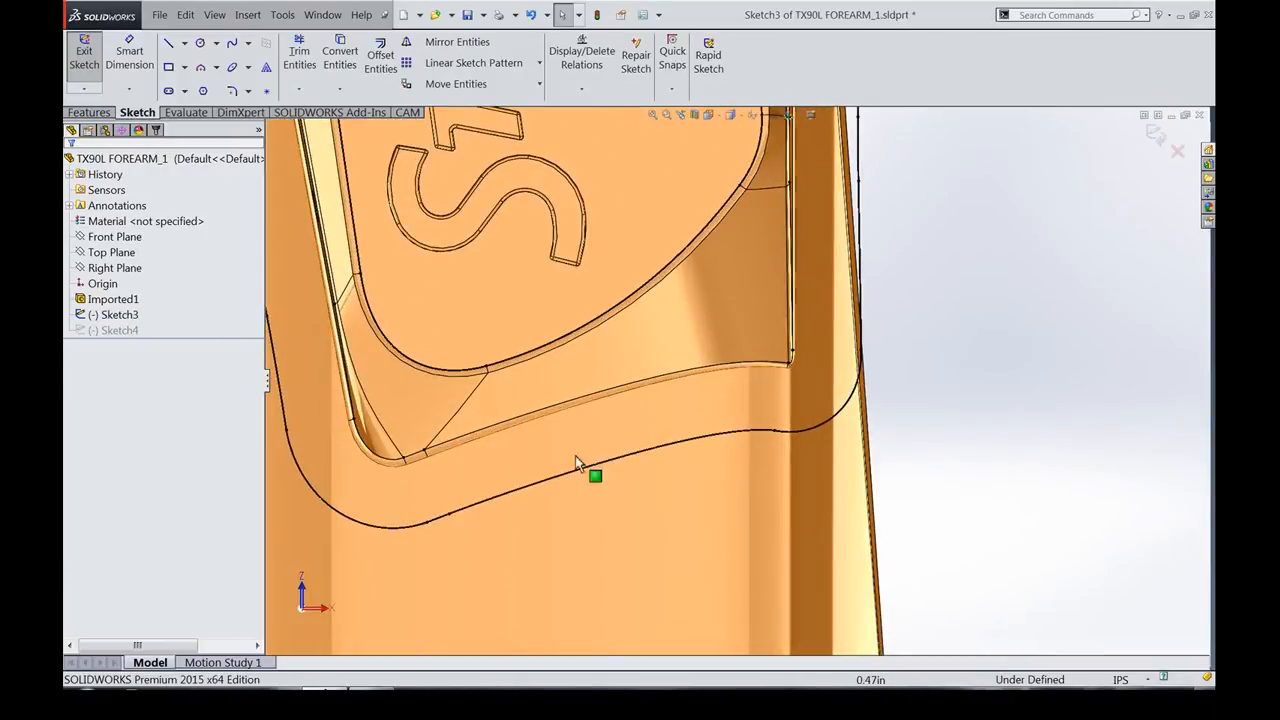
scroll(773, 425, up, 2)
scroll(773, 425, down, 2)
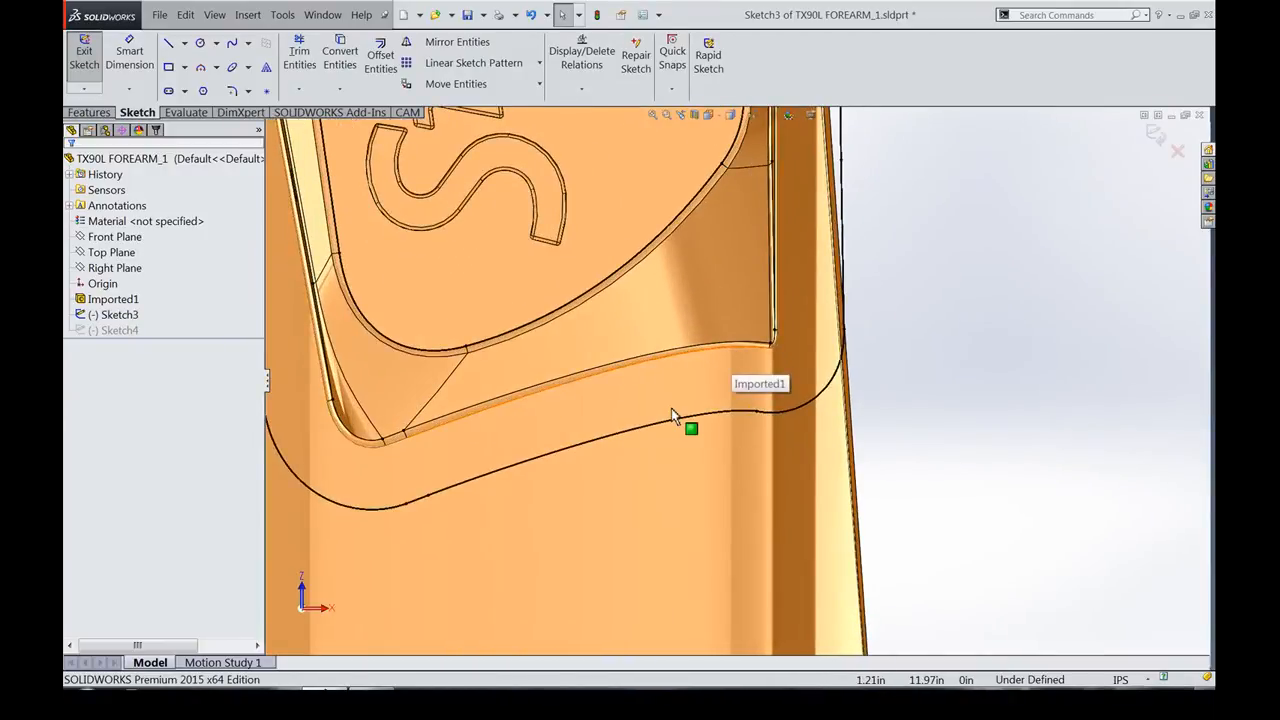
scroll(745, 417, down, 4)
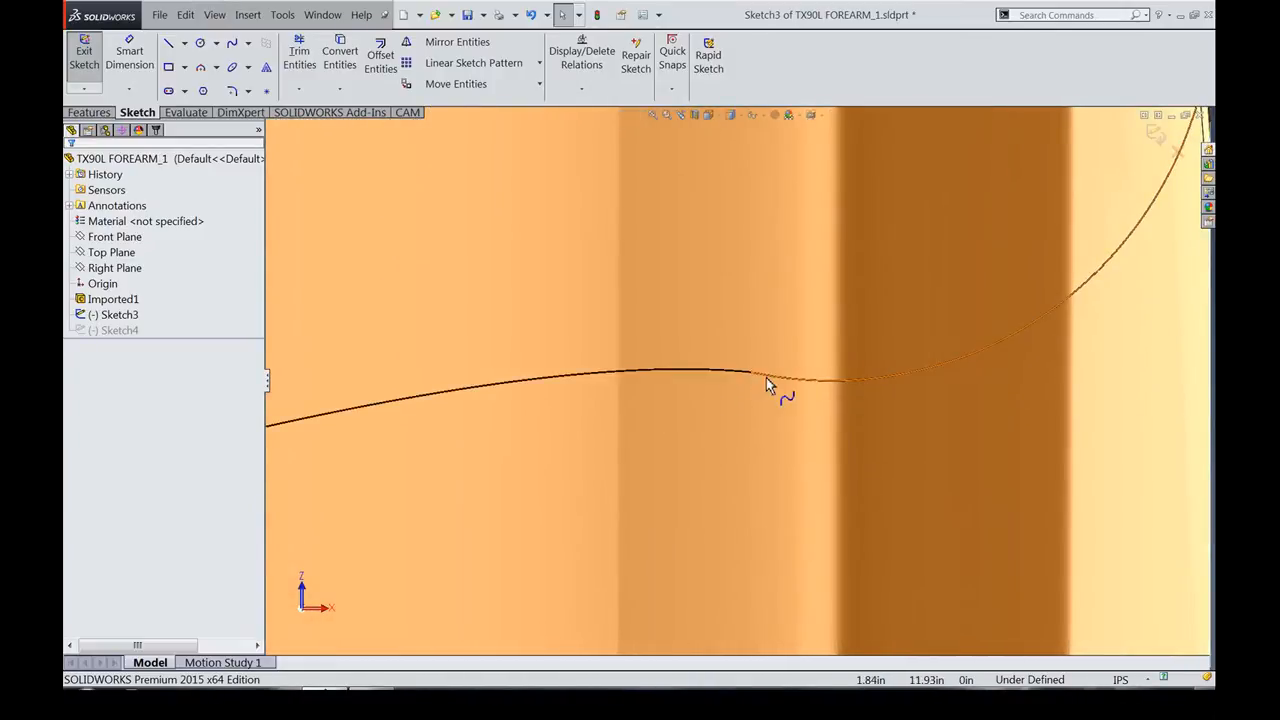
scroll(743, 382, up, 5)
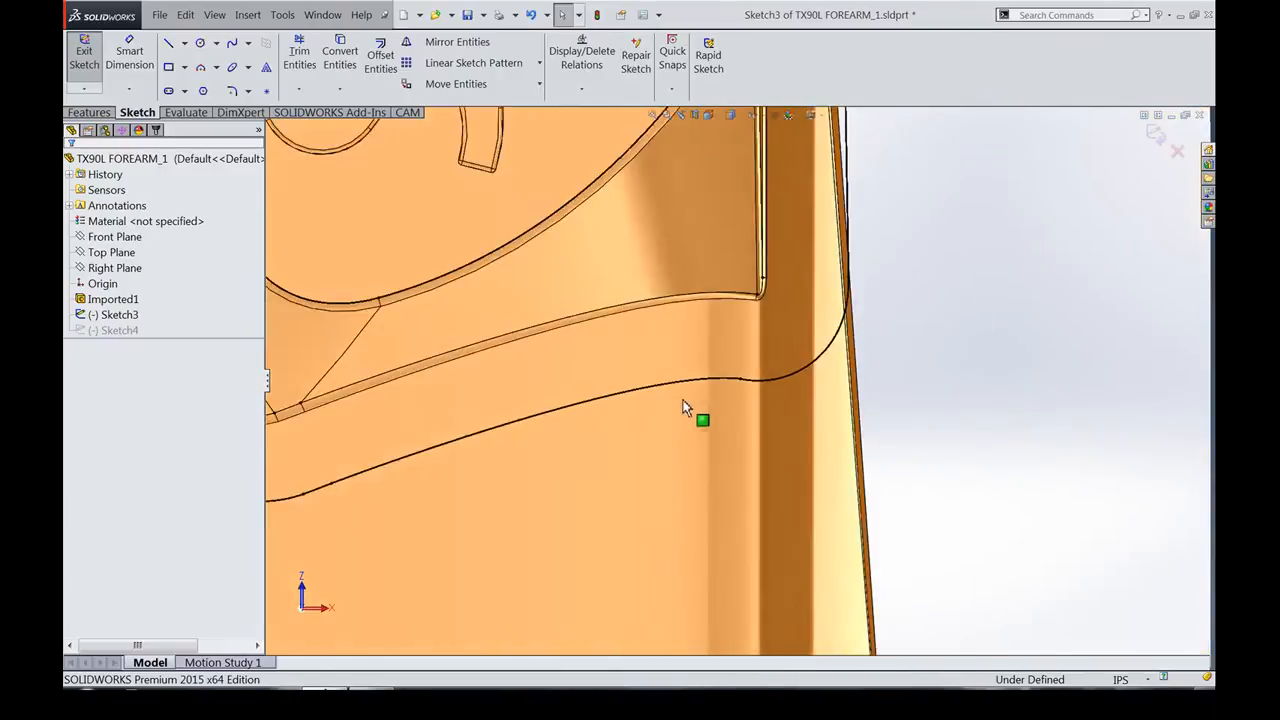
scroll(686, 400, up, 3)
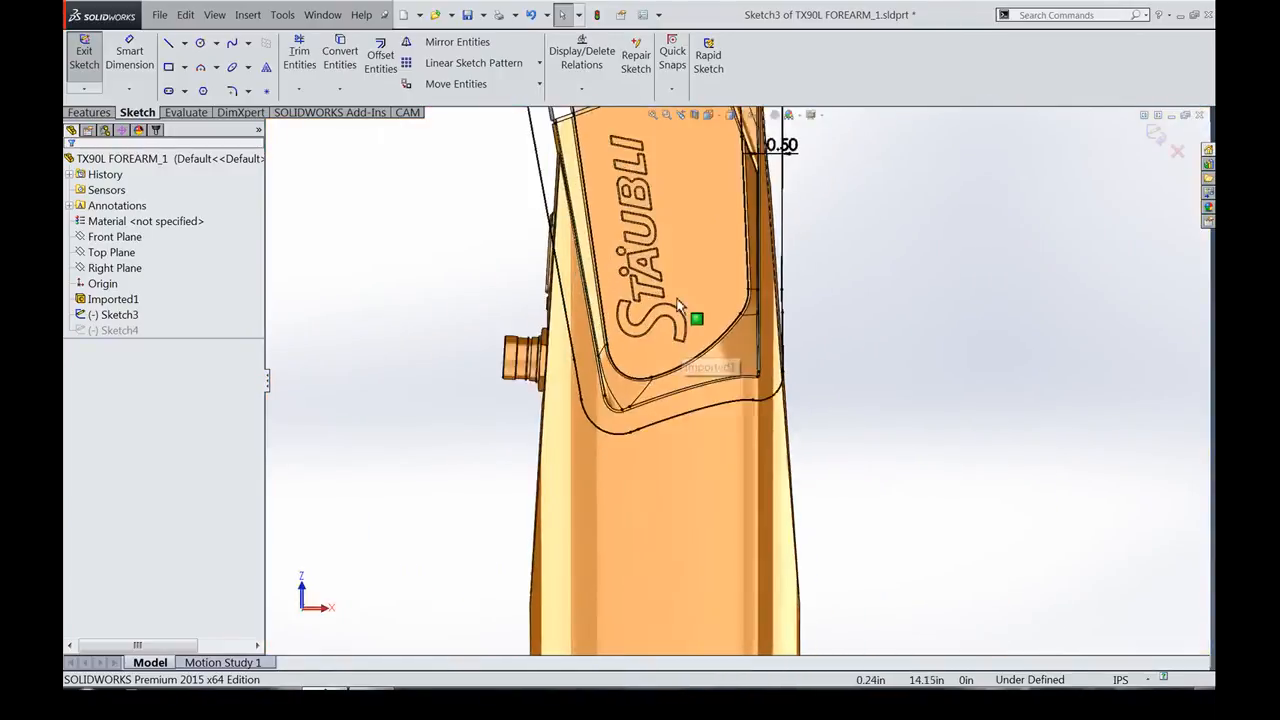
scroll(678, 297, down, 2)
scroll(682, 293, up, 3)
scroll(741, 278, down, 1)
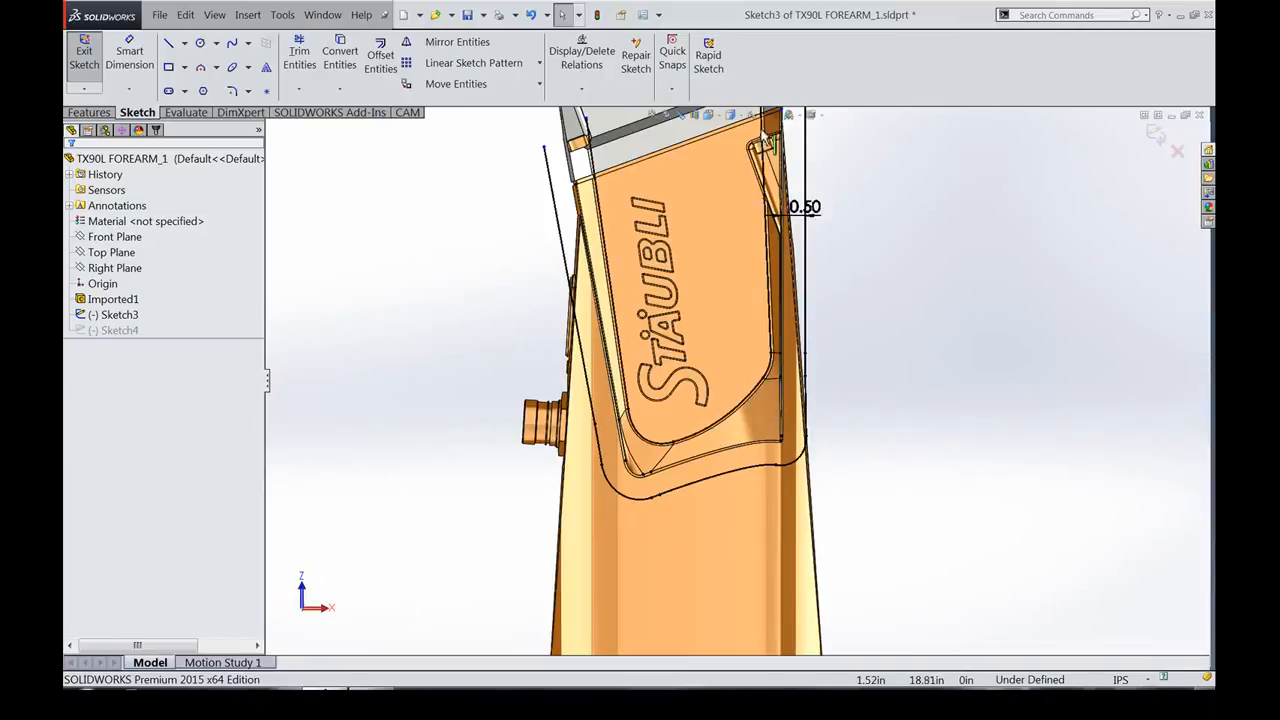
scroll(775, 250, up, 2)
scroll(758, 270, down, 1)
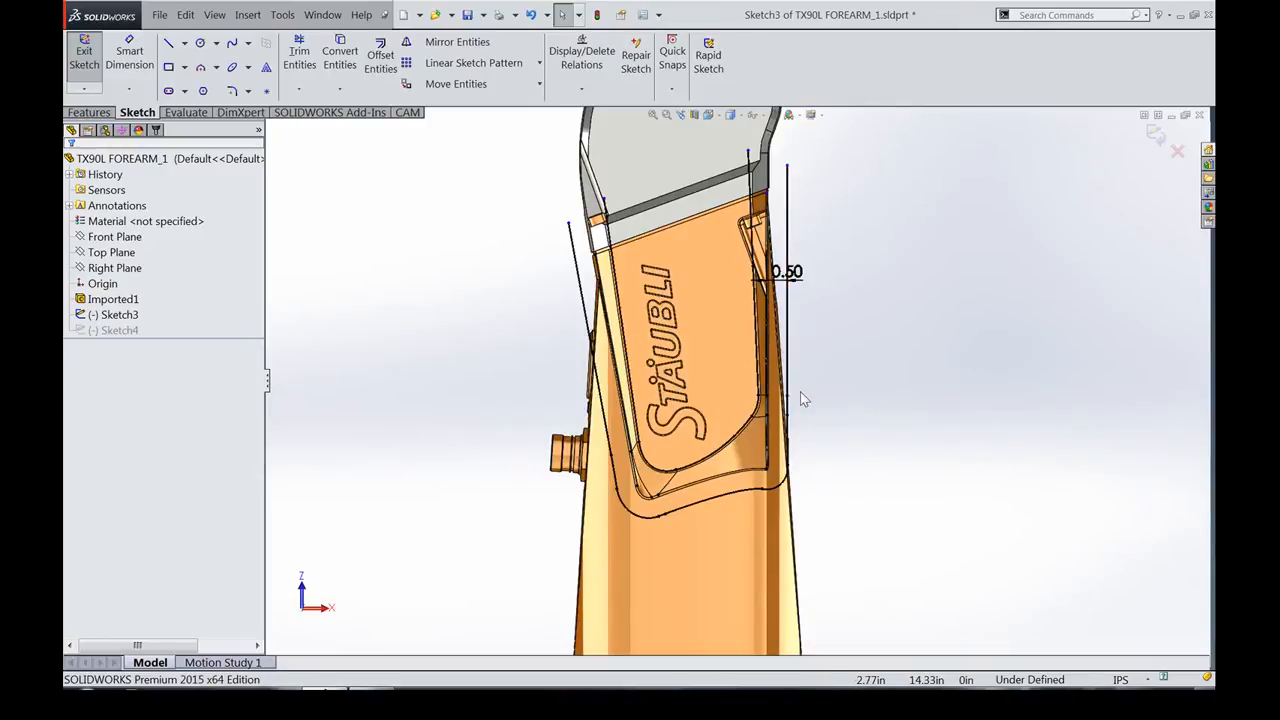
scroll(800, 391, down, 4)
scroll(775, 400, up, 3)
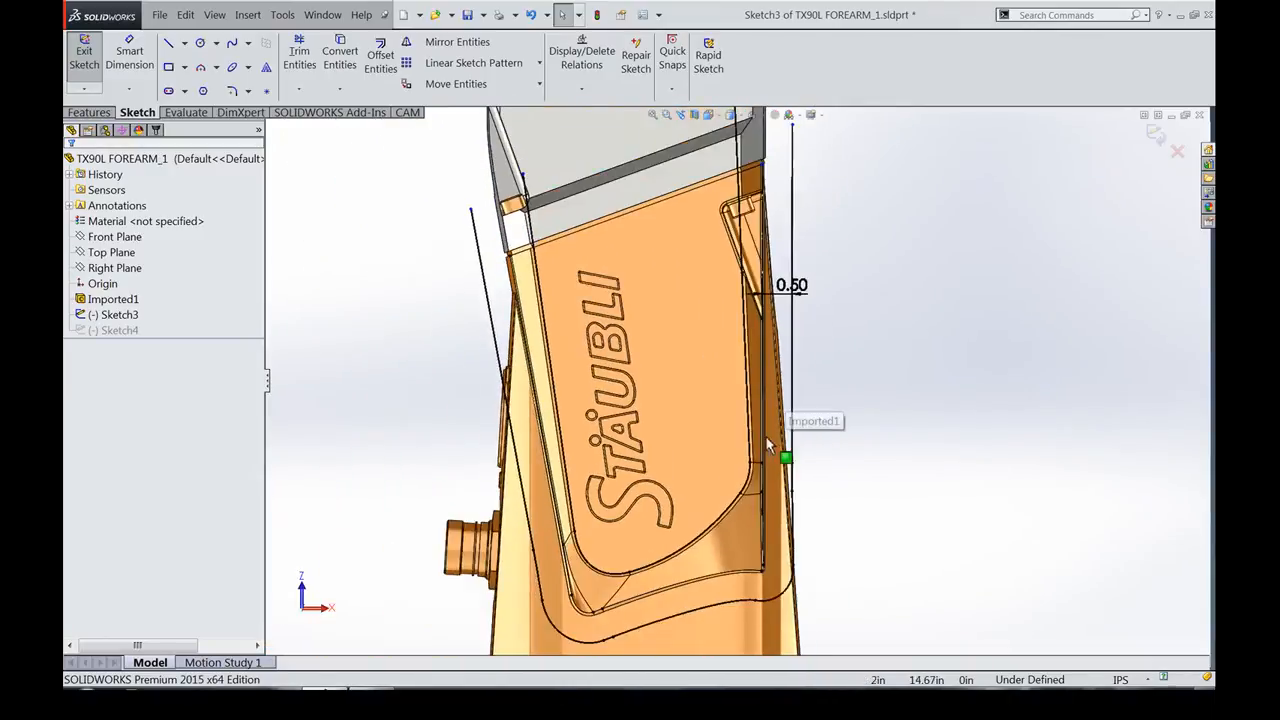
scroll(747, 521, down, 3)
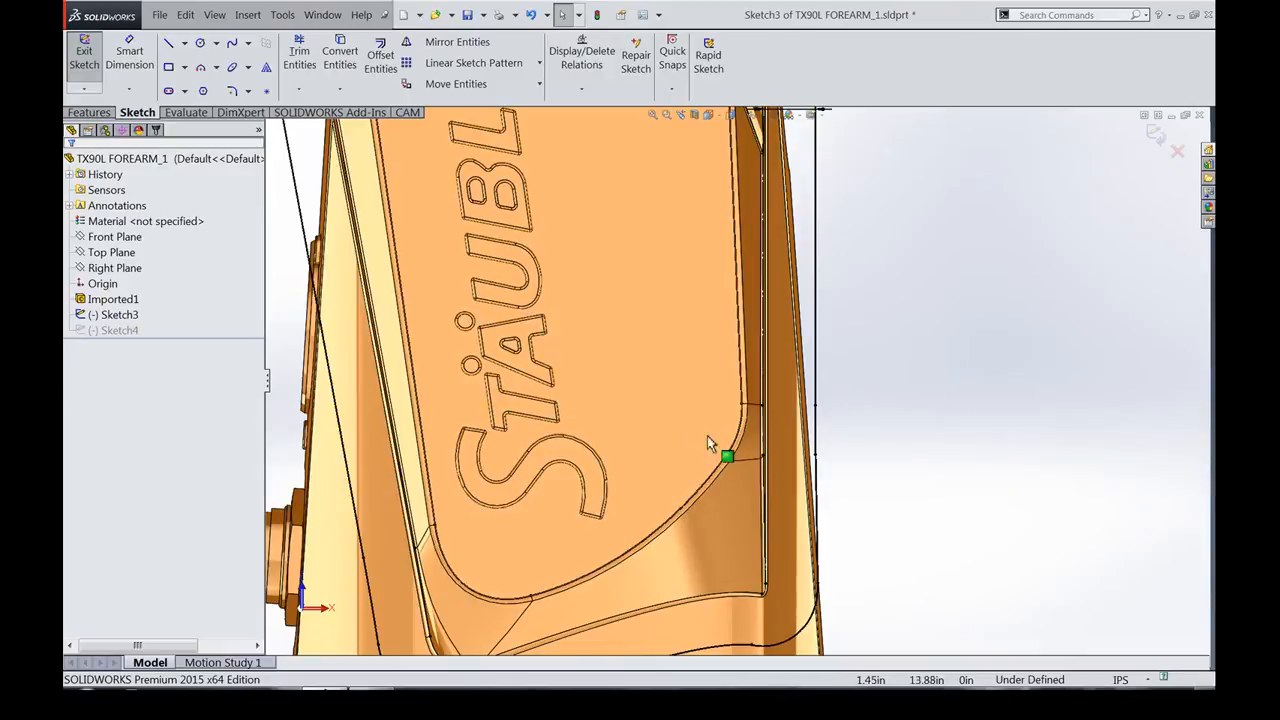
Examine how Sketch3's inner curve follows the transition surface's tight lower corner and how the outer curve rounds it.
scroll(798, 530, up, 2)
scroll(798, 530, down, 4)
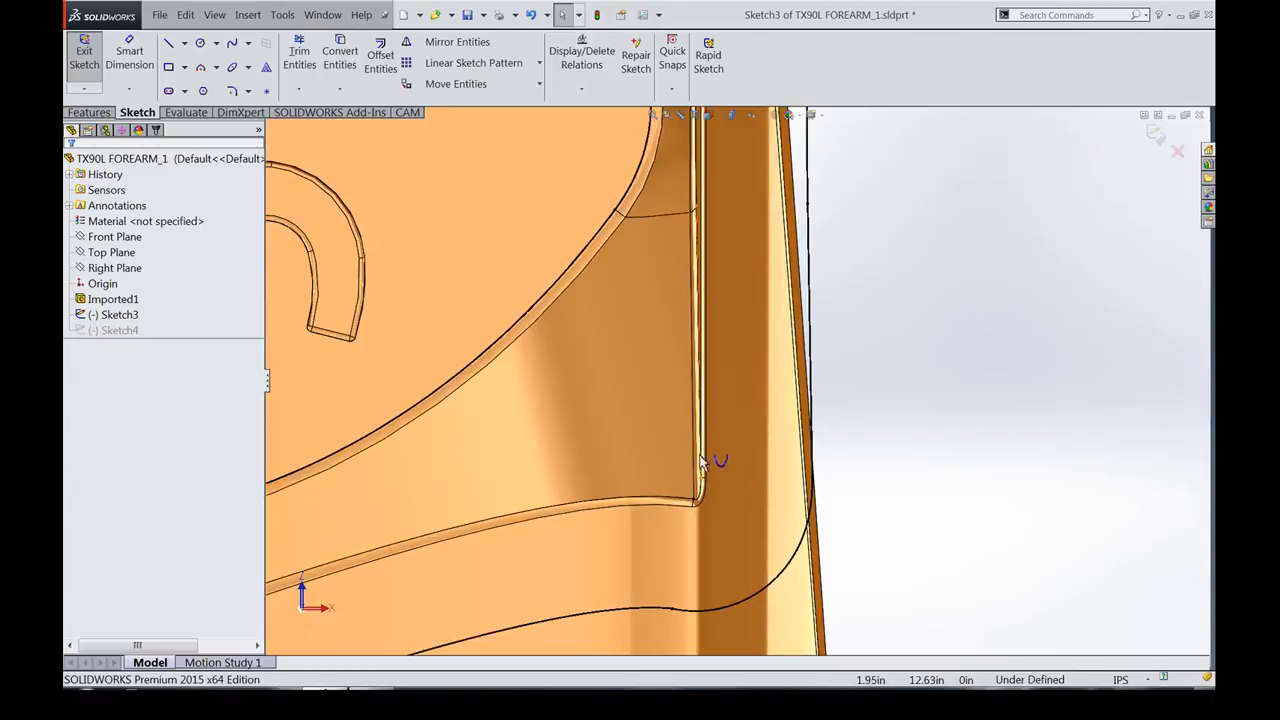
scroll(721, 410, up, 2)
scroll(727, 418, up, 3)
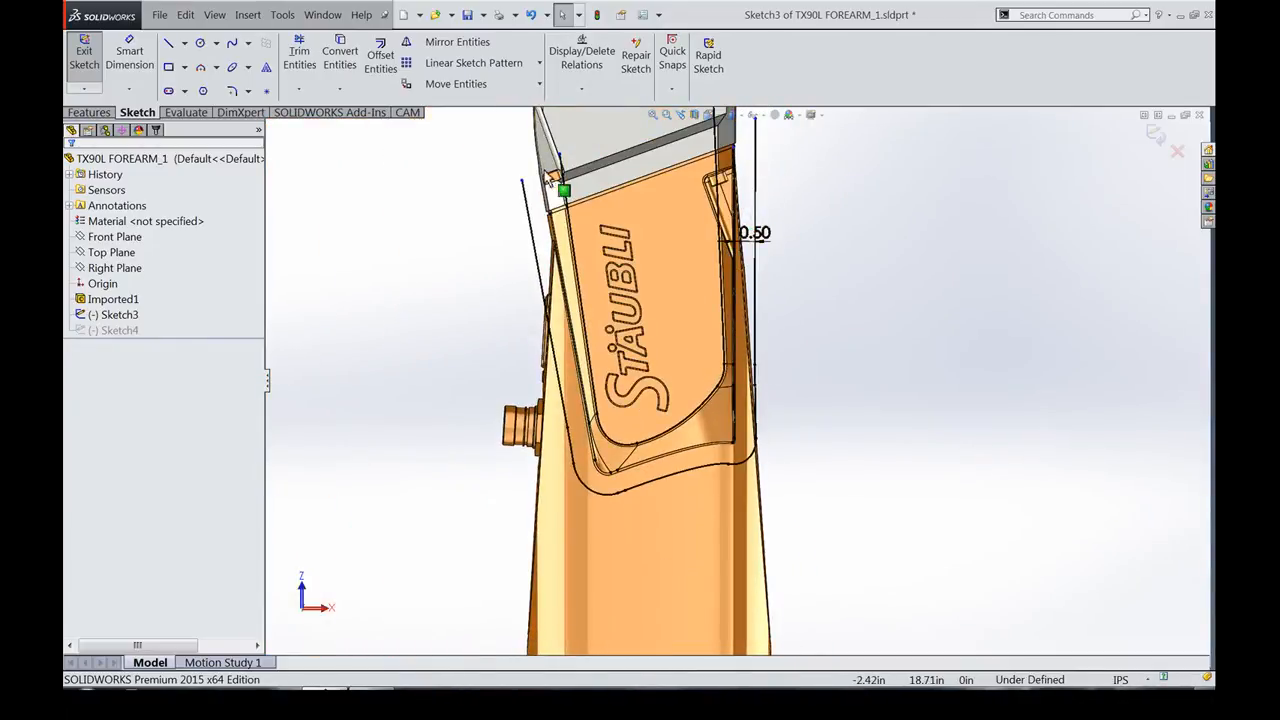
drag(548, 178, 600, 465)
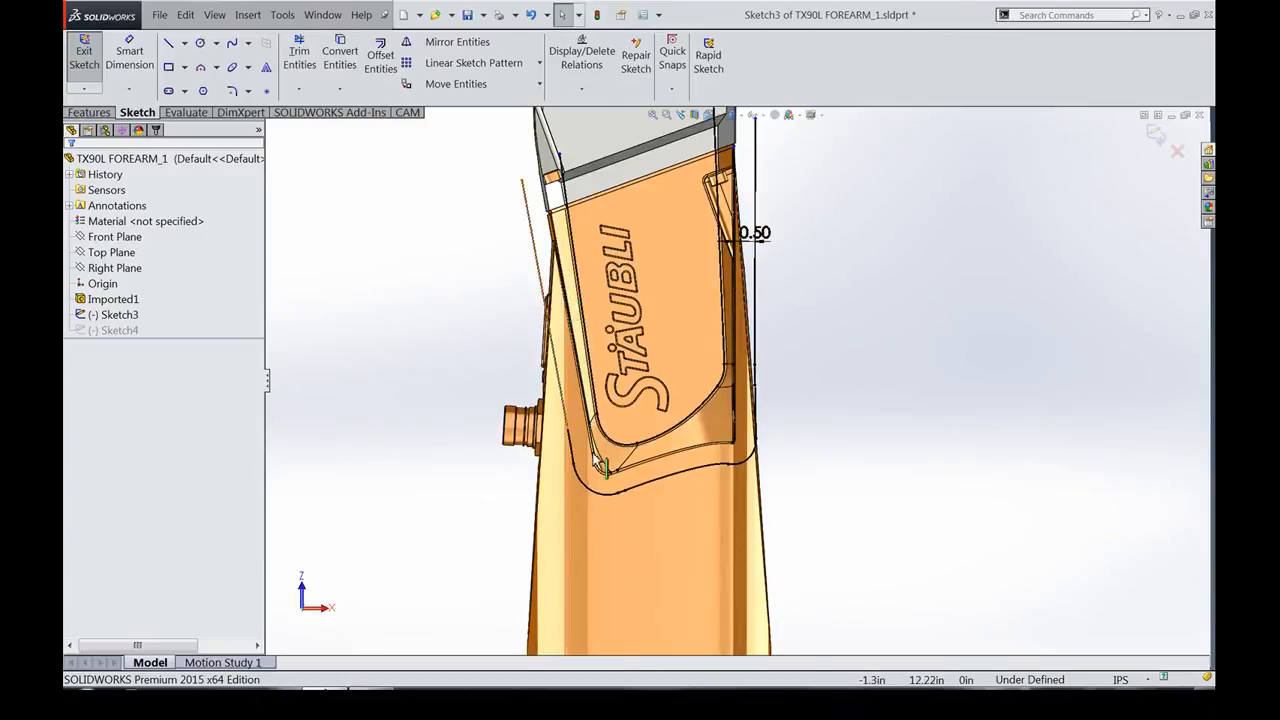
scroll(638, 472, down, 3)
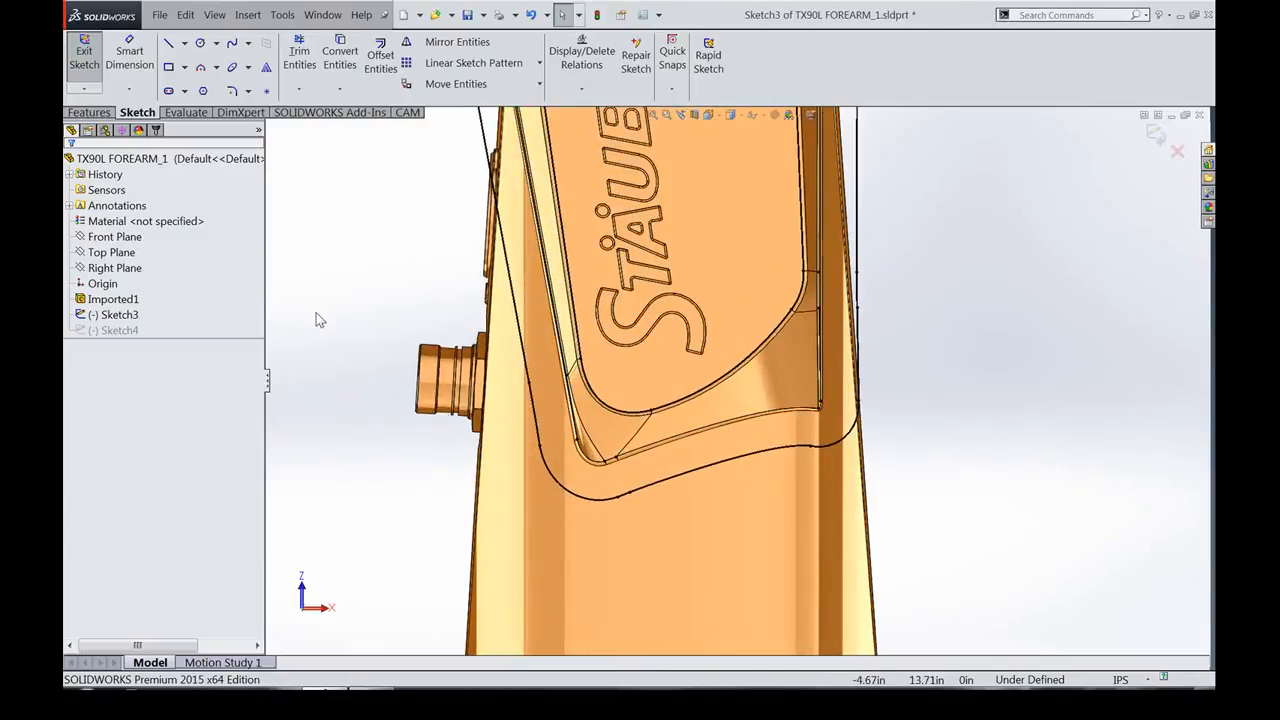
scroll(898, 313, up, 2)
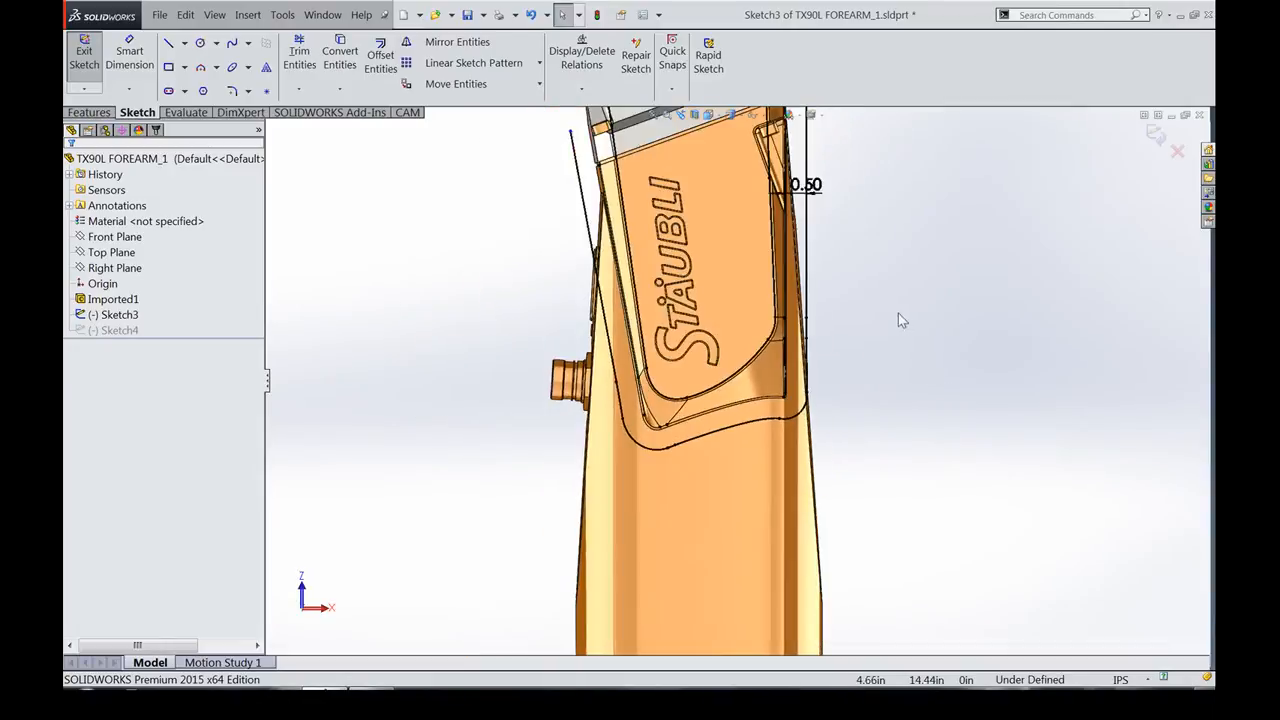
scroll(751, 463, down, 8)
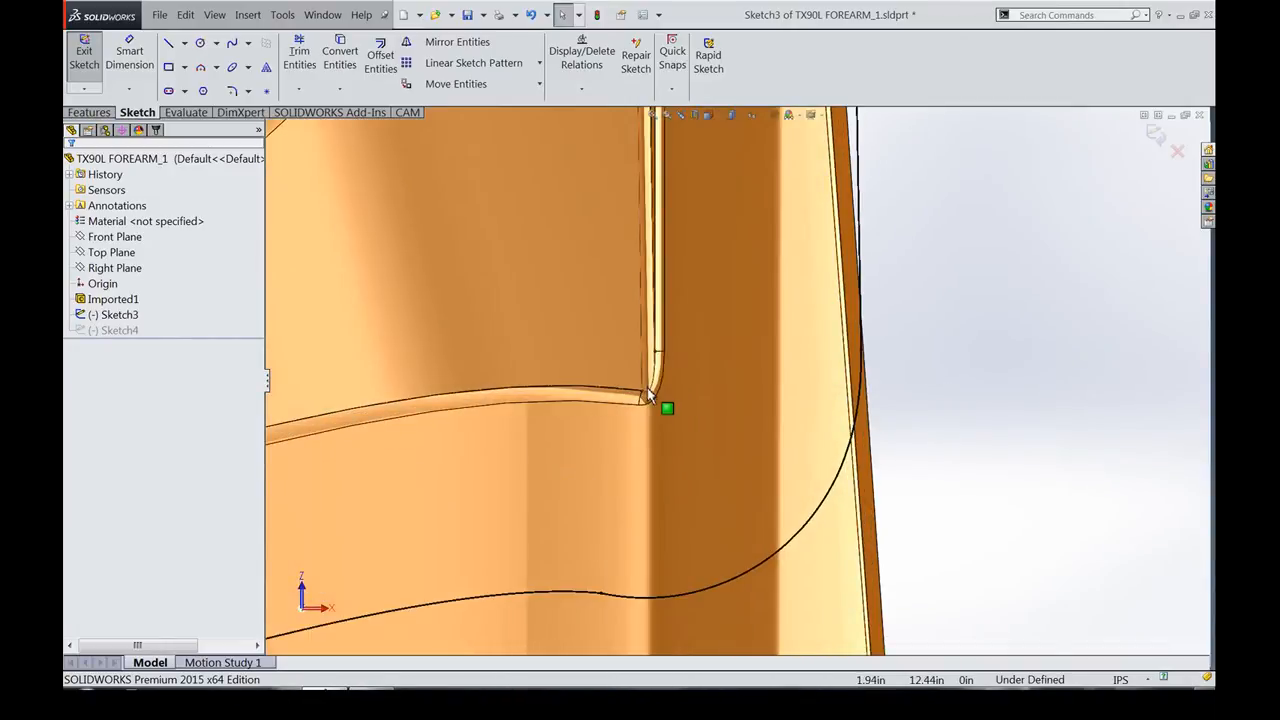
scroll(640, 397, down, 4)
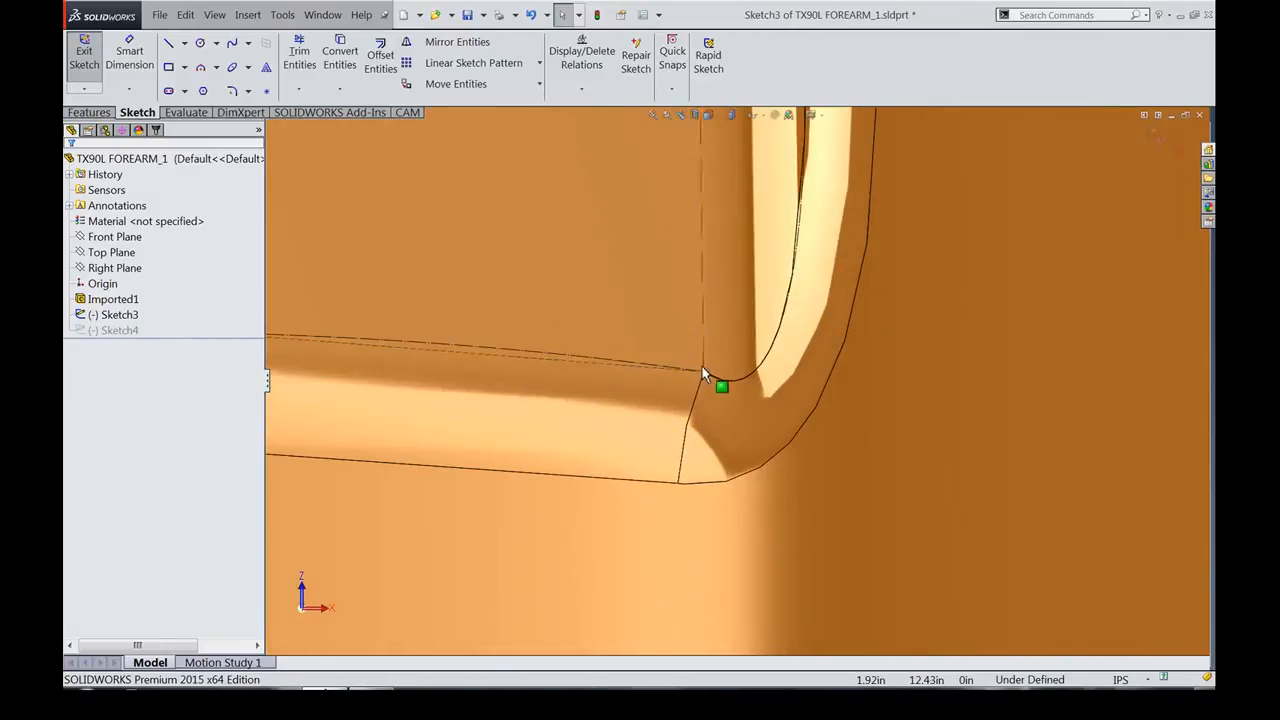
scroll(749, 536, up, 10)
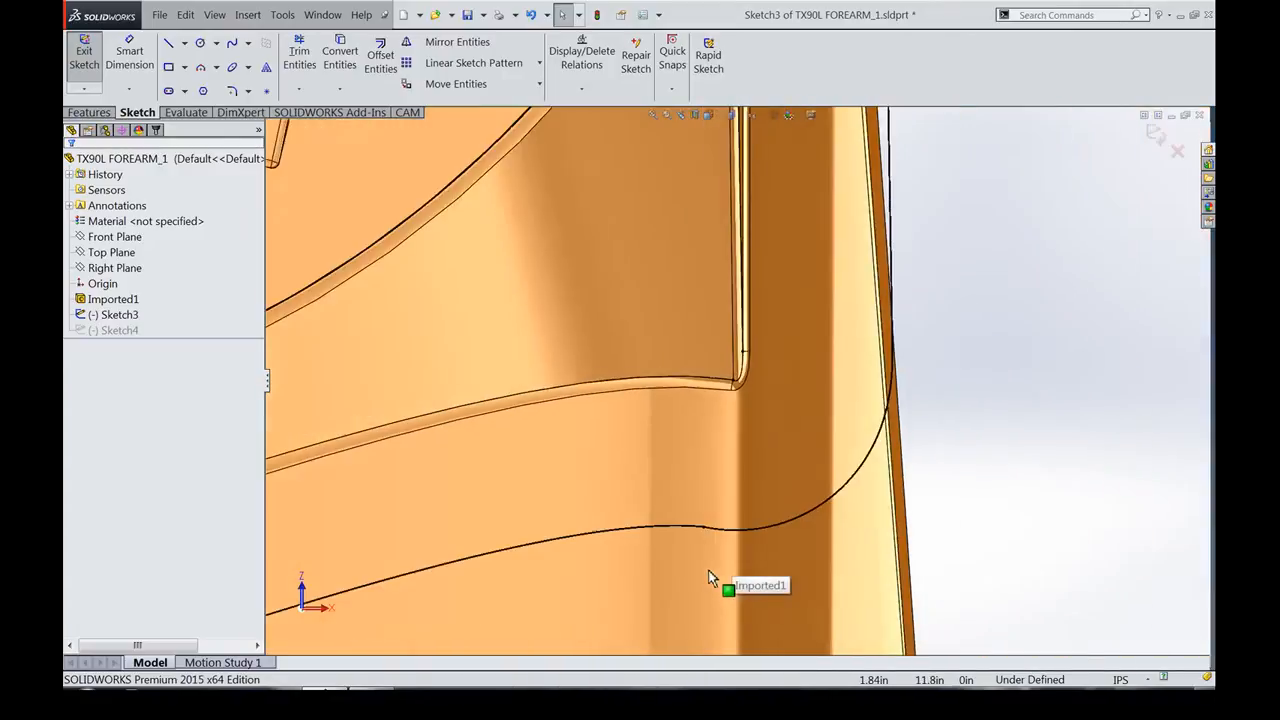
scroll(703, 460, down, 3)
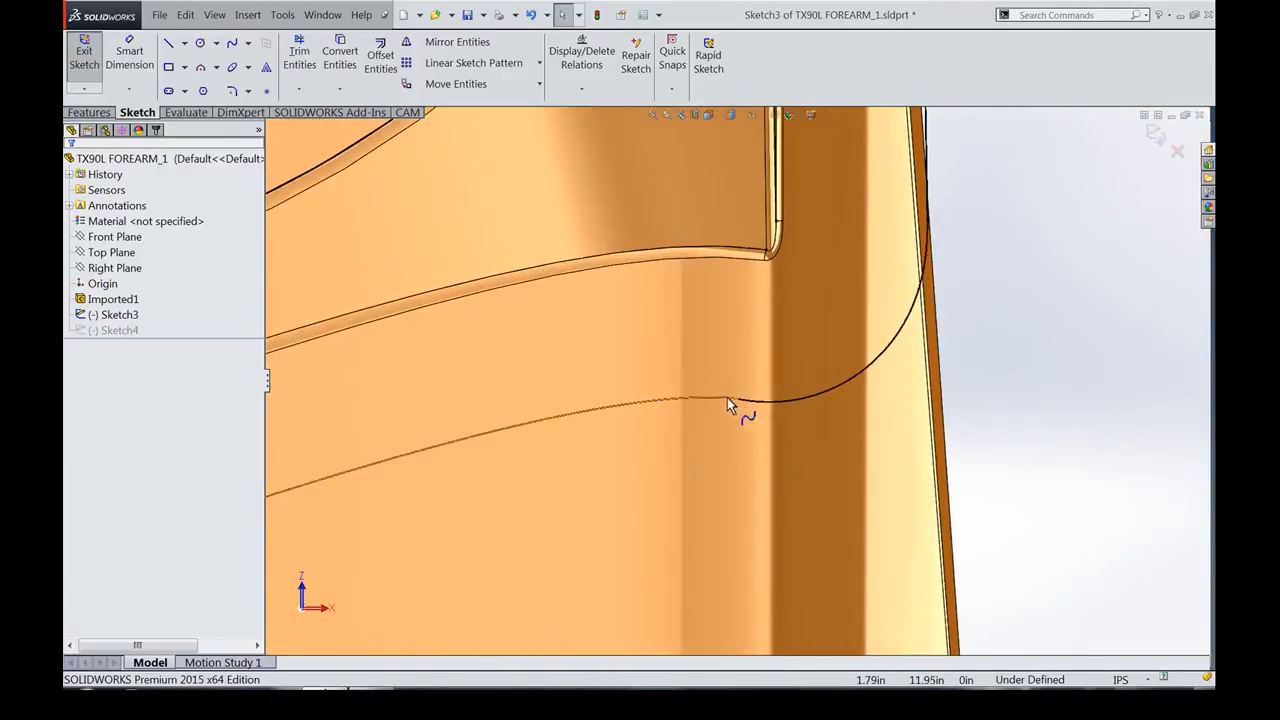
Exit Sketch3 and open Sketch4 for editing.
click(85, 58)
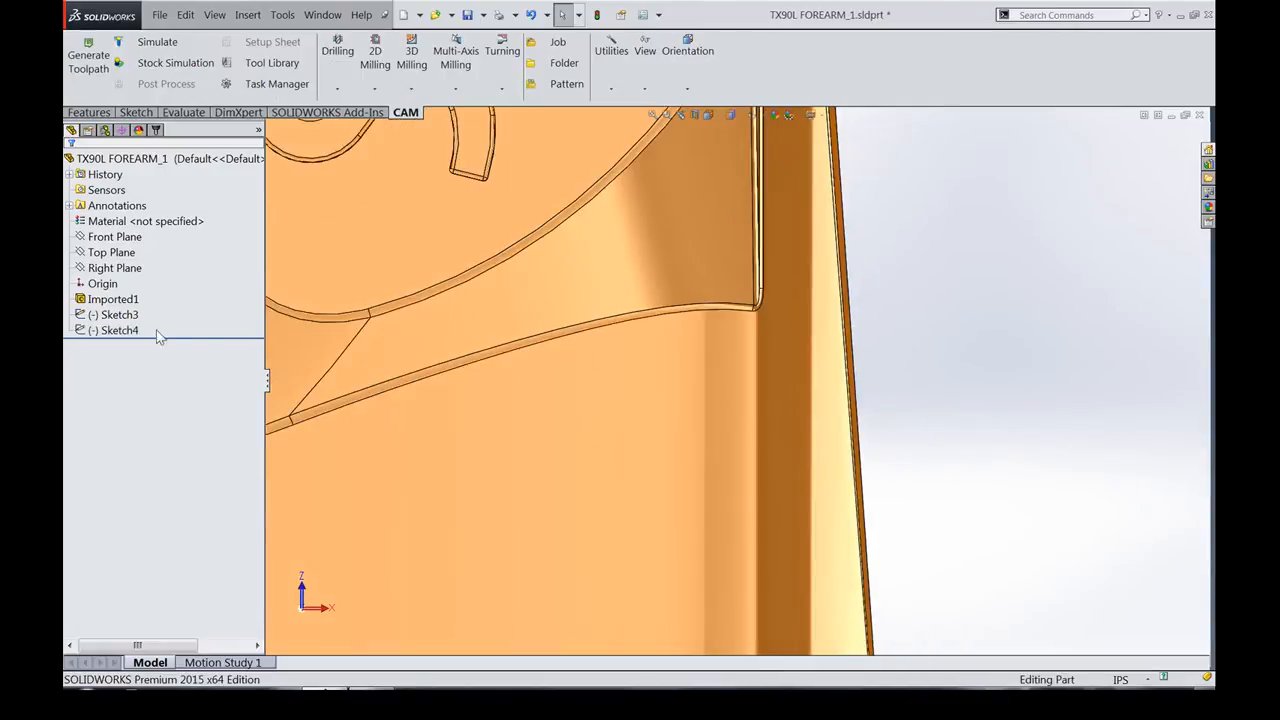
click(124, 336)
right_click(120, 333)
click(126, 292)
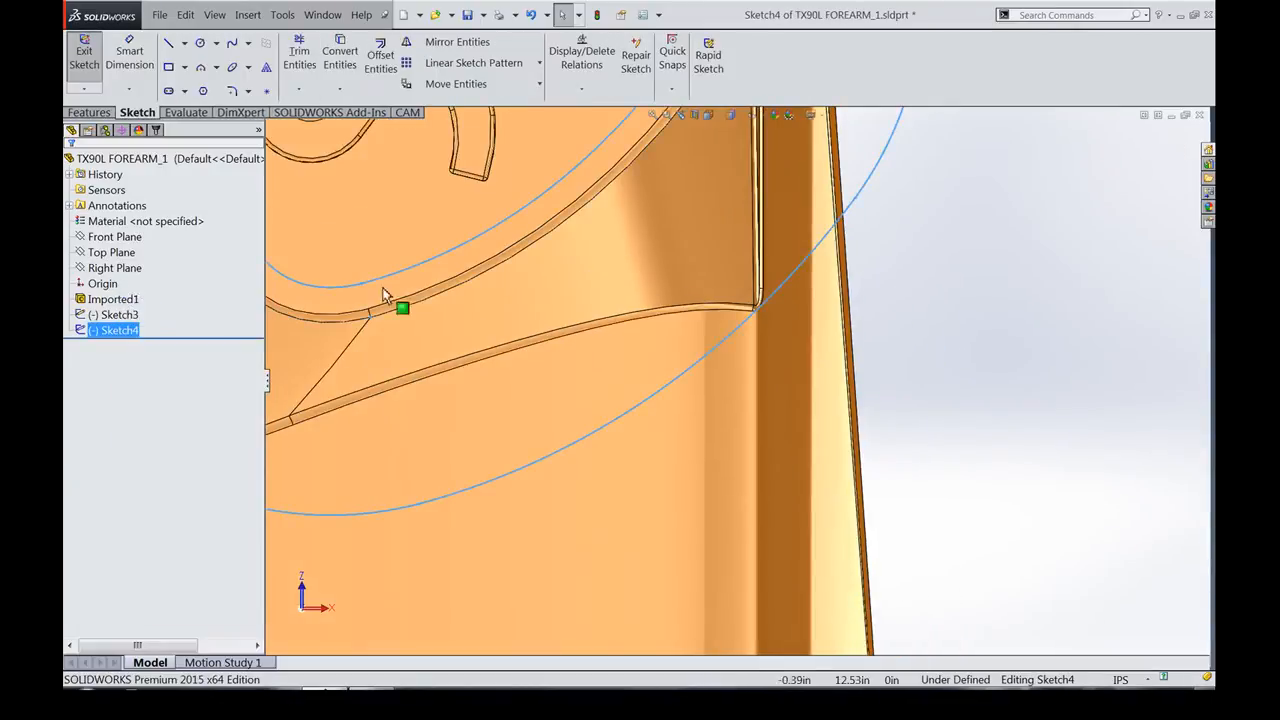
Examine Sketch4's two offset curves around the logo face, especially where the outer curve passes the transition surface's lower corner.
scroll(780, 330, up, 6)
scroll(760, 310, down, 3)
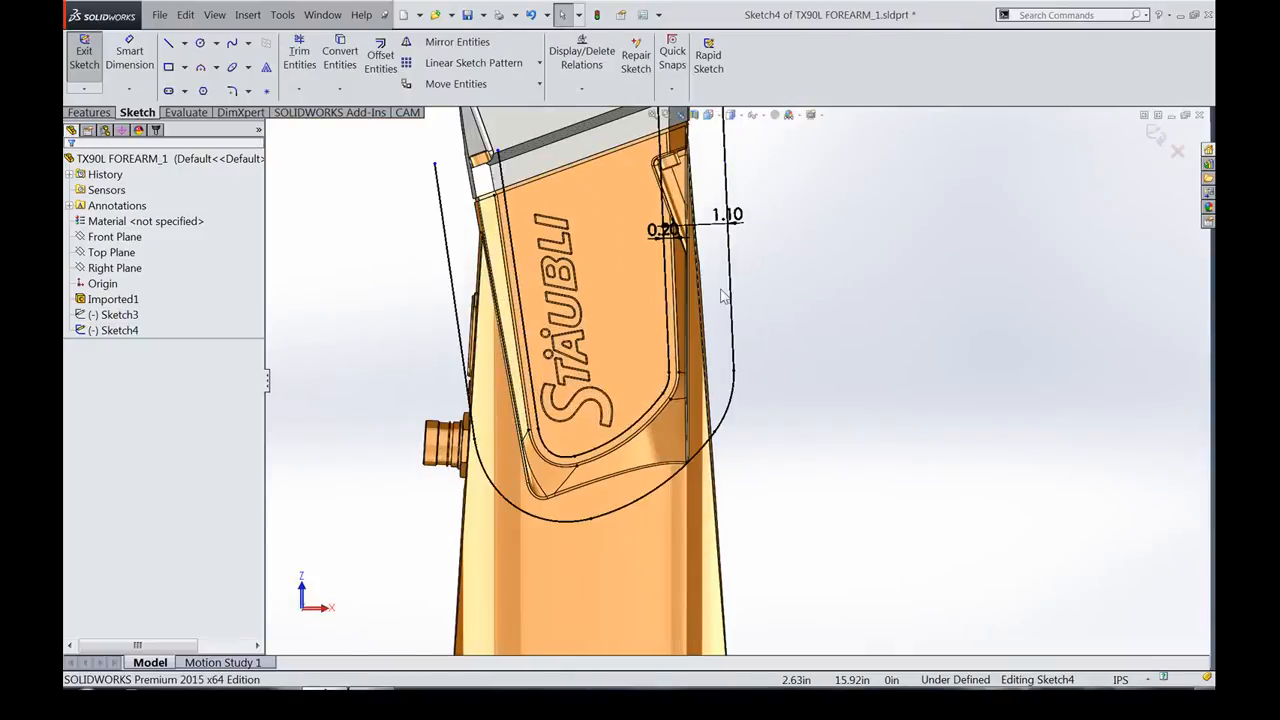
scroll(724, 295, down, 2)
scroll(730, 275, up, 2)
scroll(725, 255, down, 2)
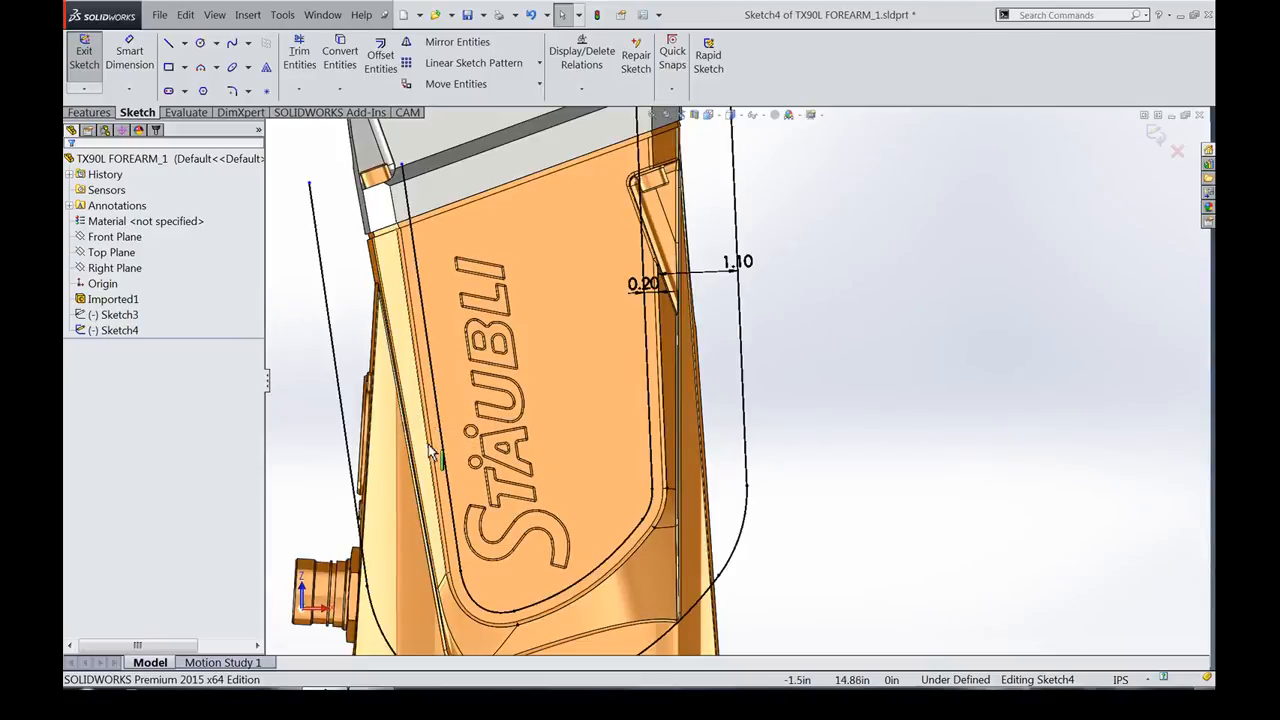
scroll(663, 478, up, 2)
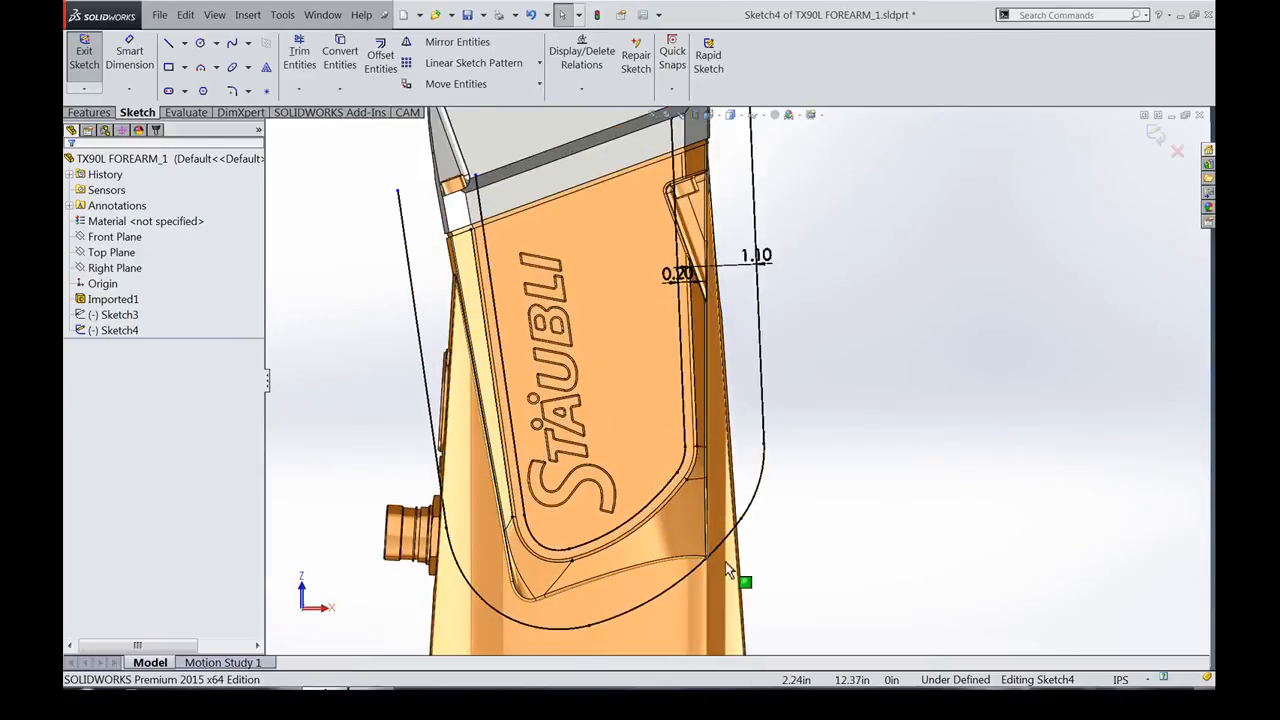
scroll(730, 572, down, 3)
scroll(720, 525, up, 4)
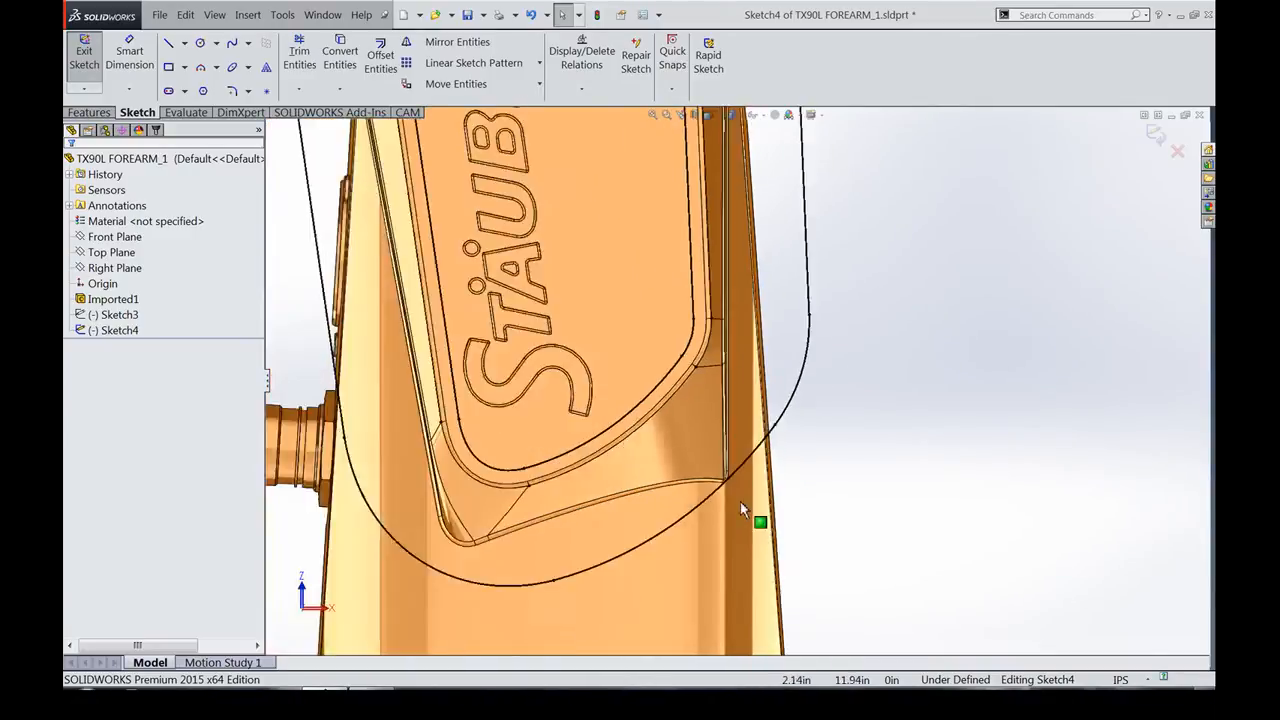
Set the offset dimension of Sketch4's outer curve to 1.2 in and exit the sketch.
double_click(766, 215)
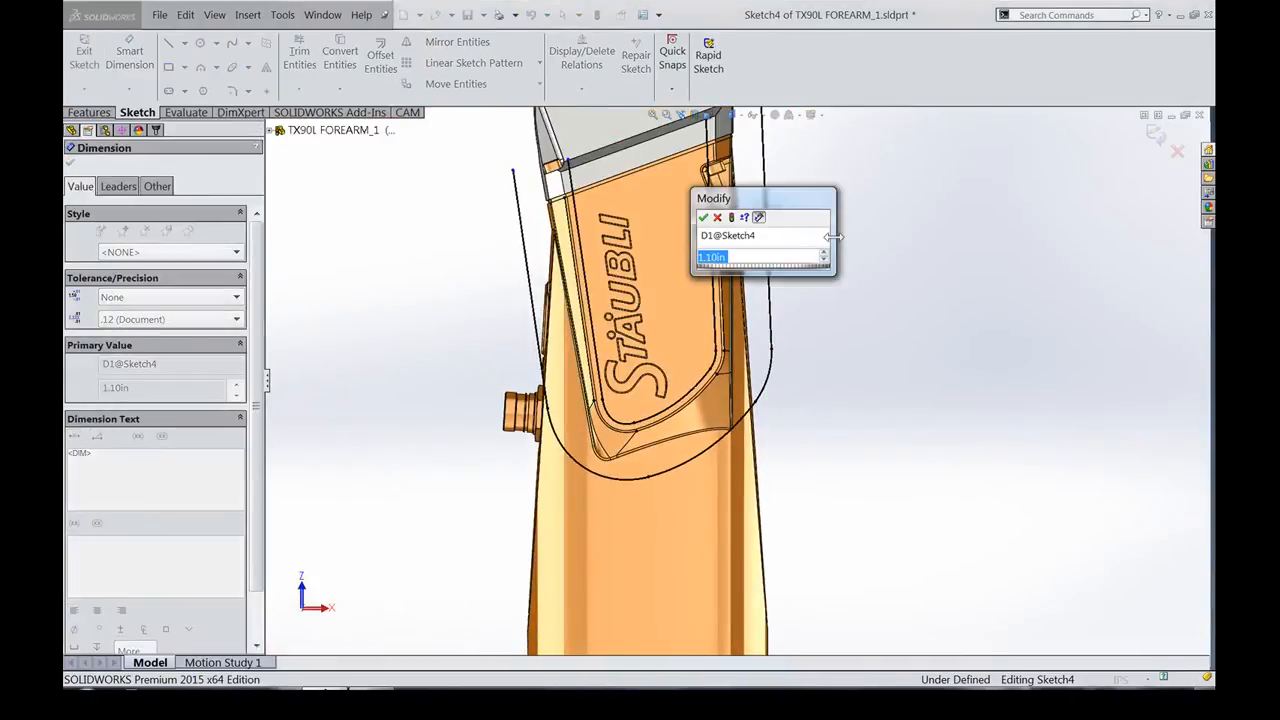
text(1.2)
key(Return)
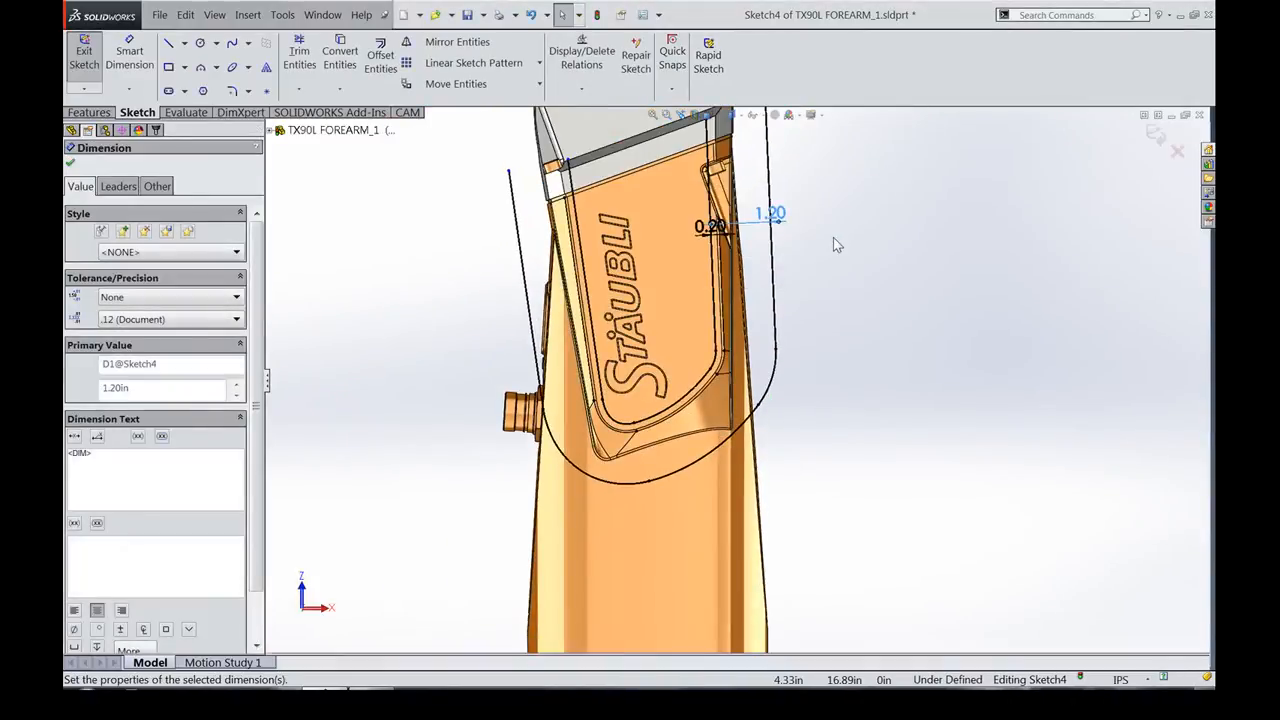
click(1160, 139)
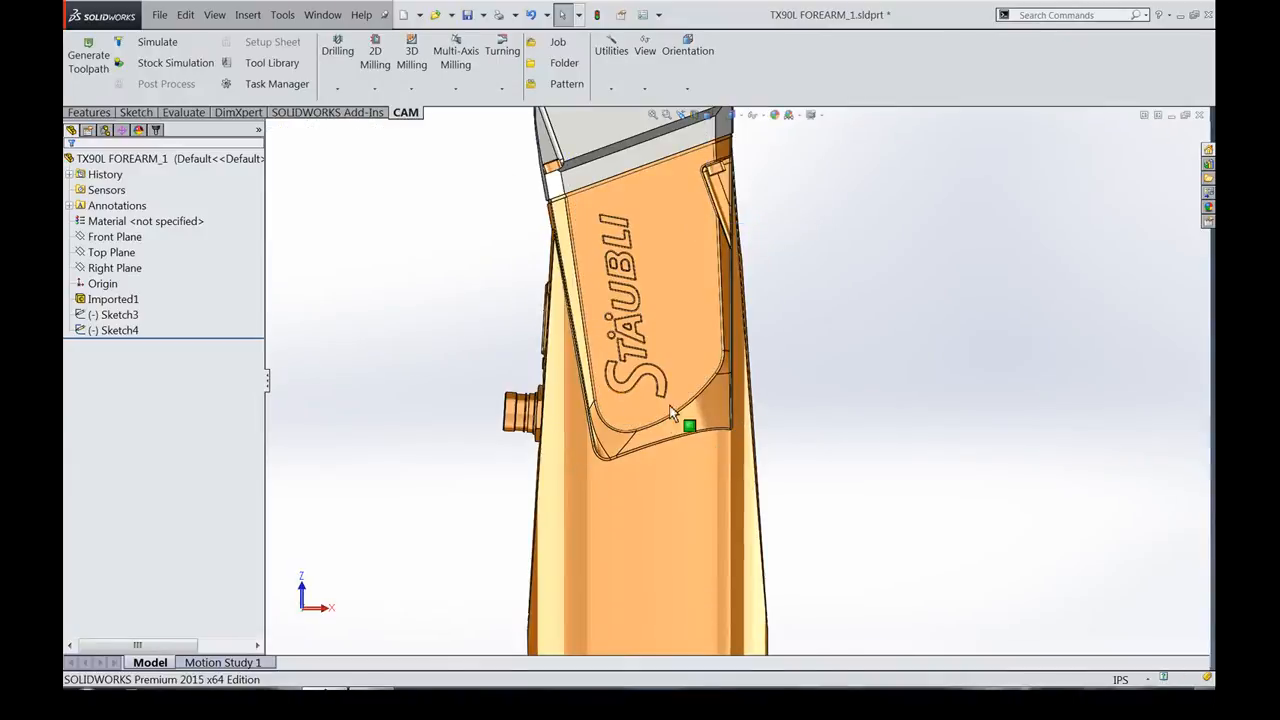
Reopen Sketch4 to review its outer curve around the transition surface and close the sketch.
scroll(686, 423, down, 3)
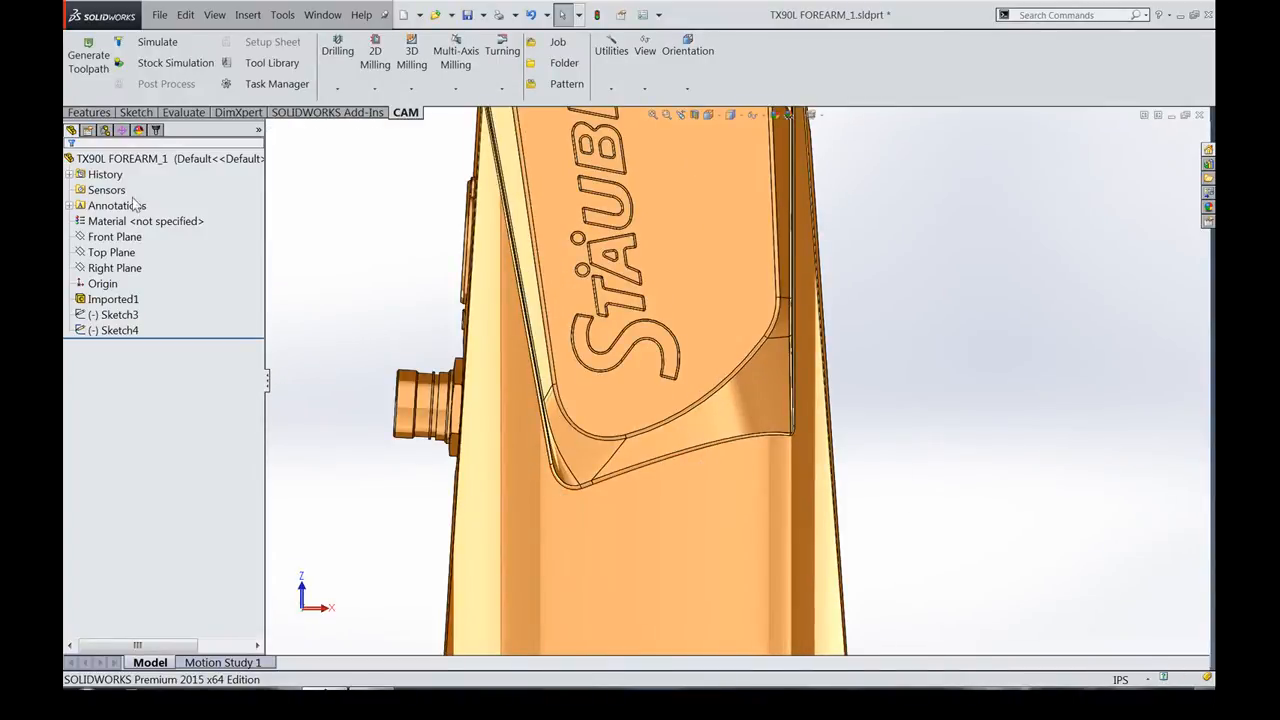
click(113, 330)
right_click(113, 330)
click(134, 294)
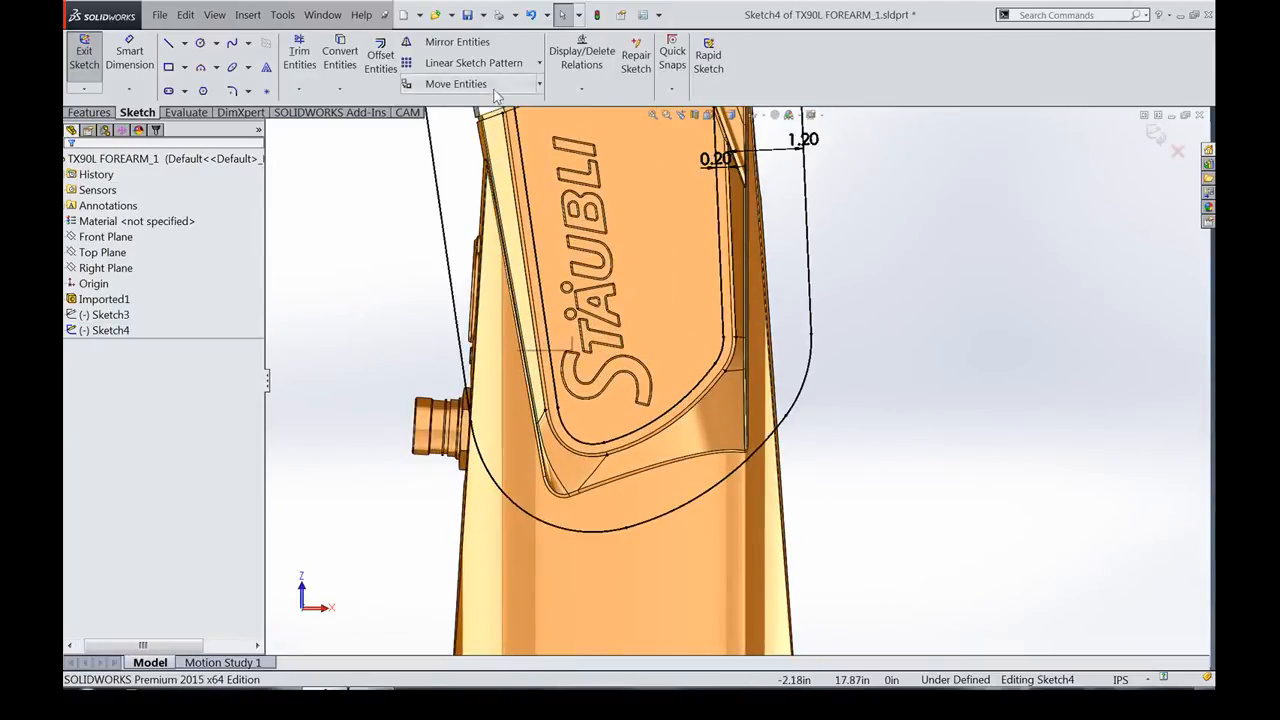
scroll(703, 300, up, 3)
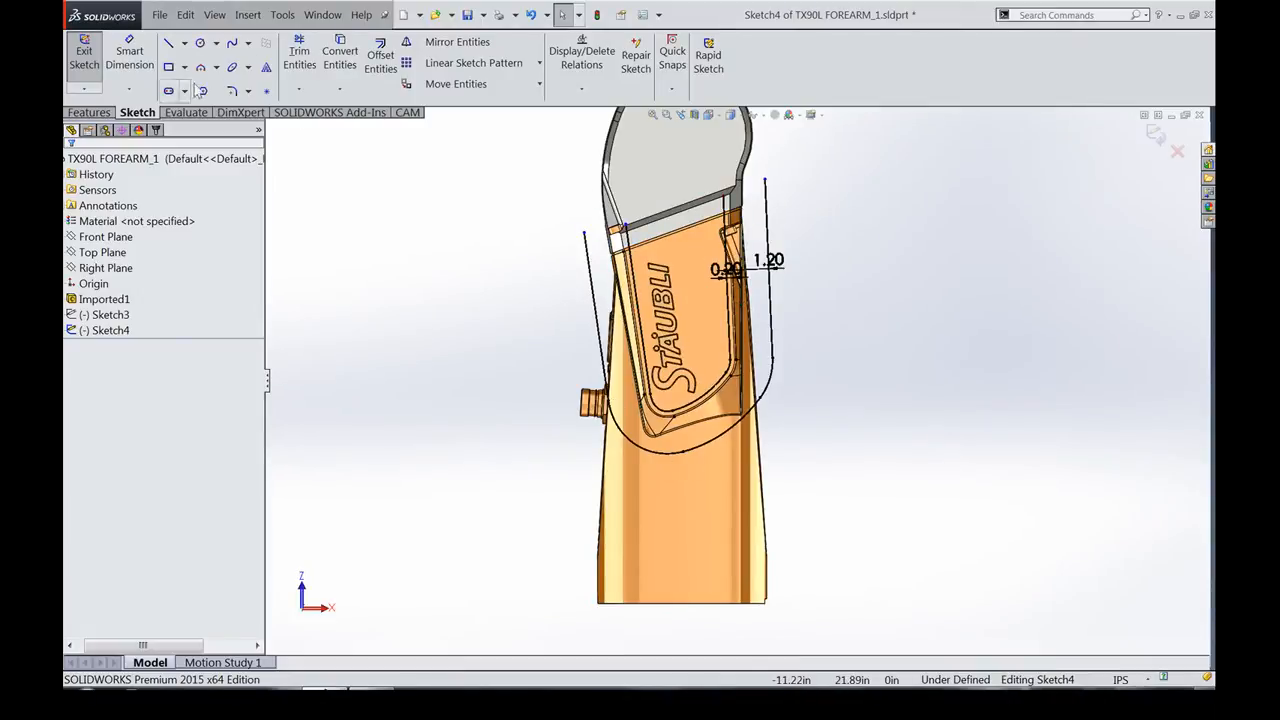
click(84, 52)
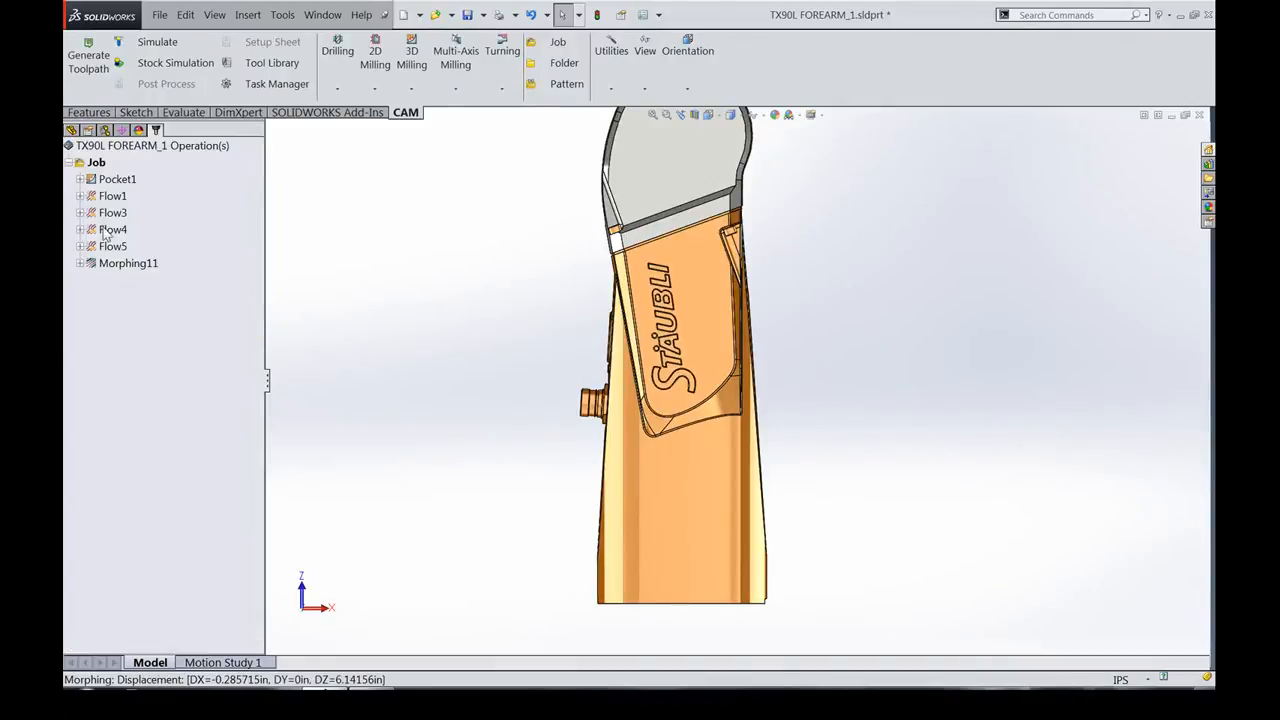
Open the Morphing11 operation's geometry for editing and clear all of its contour edges.
right_click(115, 263)
click(137, 211)
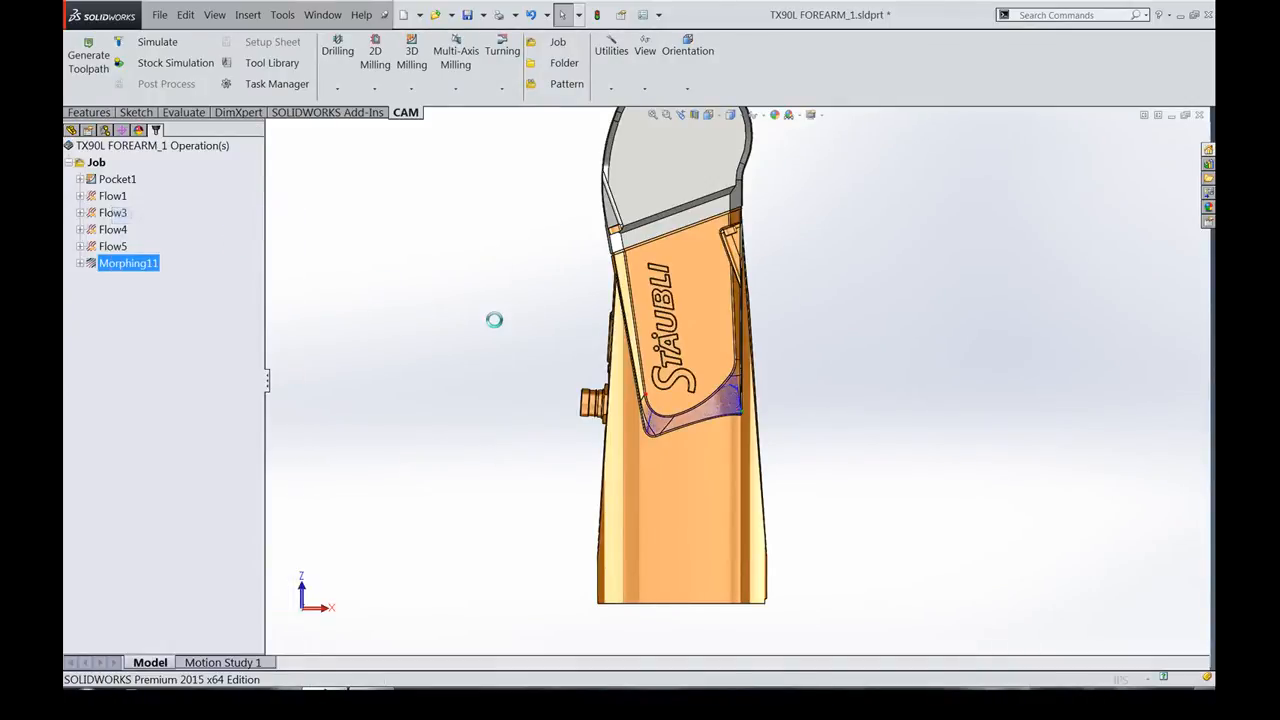
right_click(188, 276)
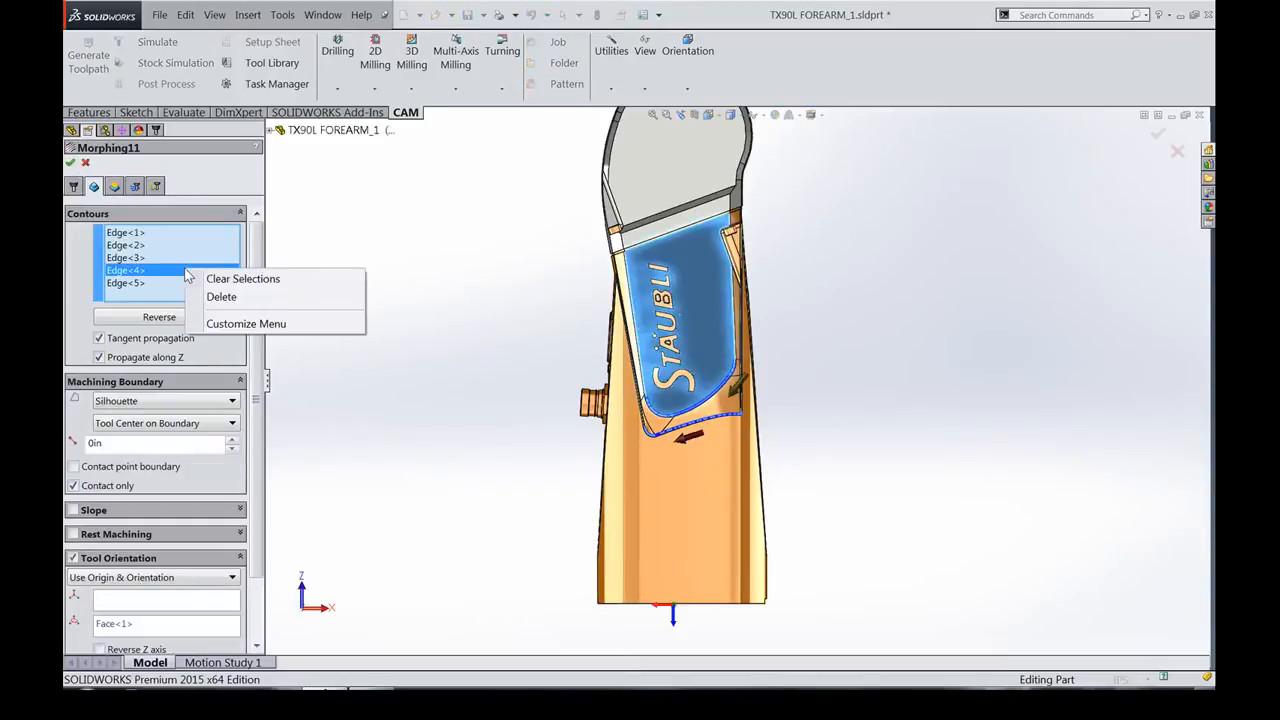
click(210, 281)
Assign Sketch3 as the contours of Morphing11 and try the reversed contour direction, restoring the original one.
scroll(756, 377, down, 3)
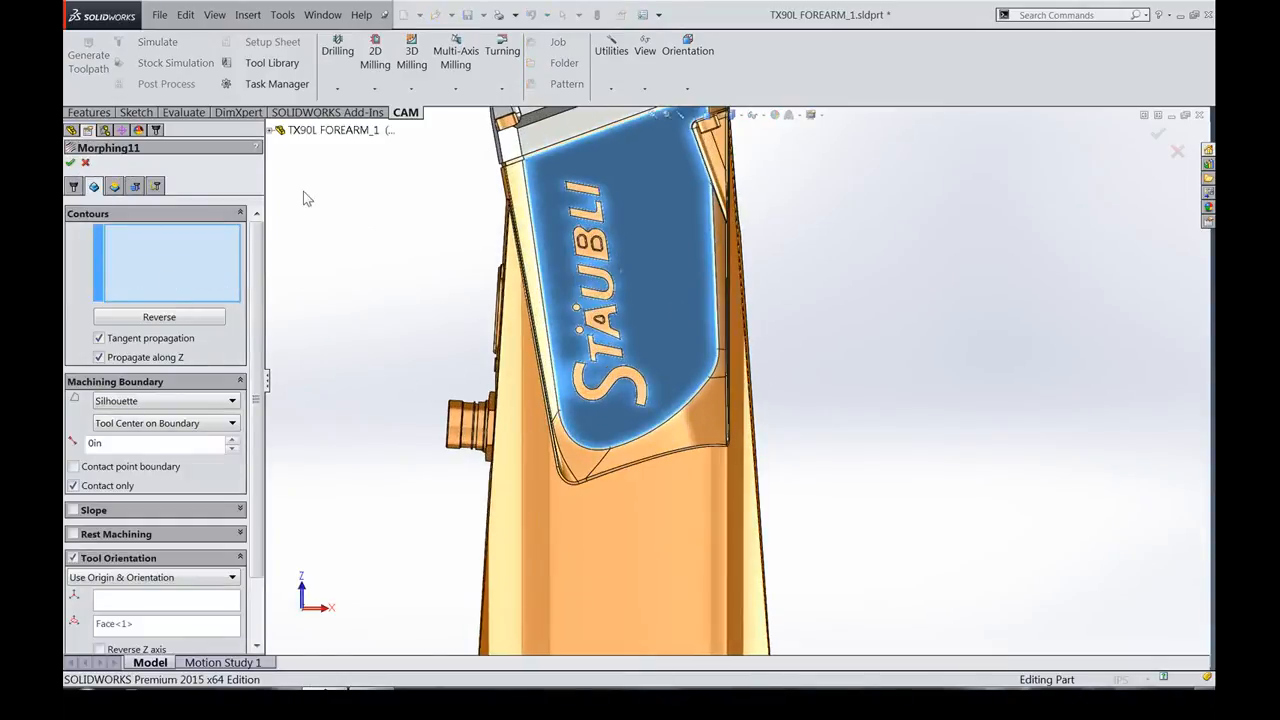
click(269, 131)
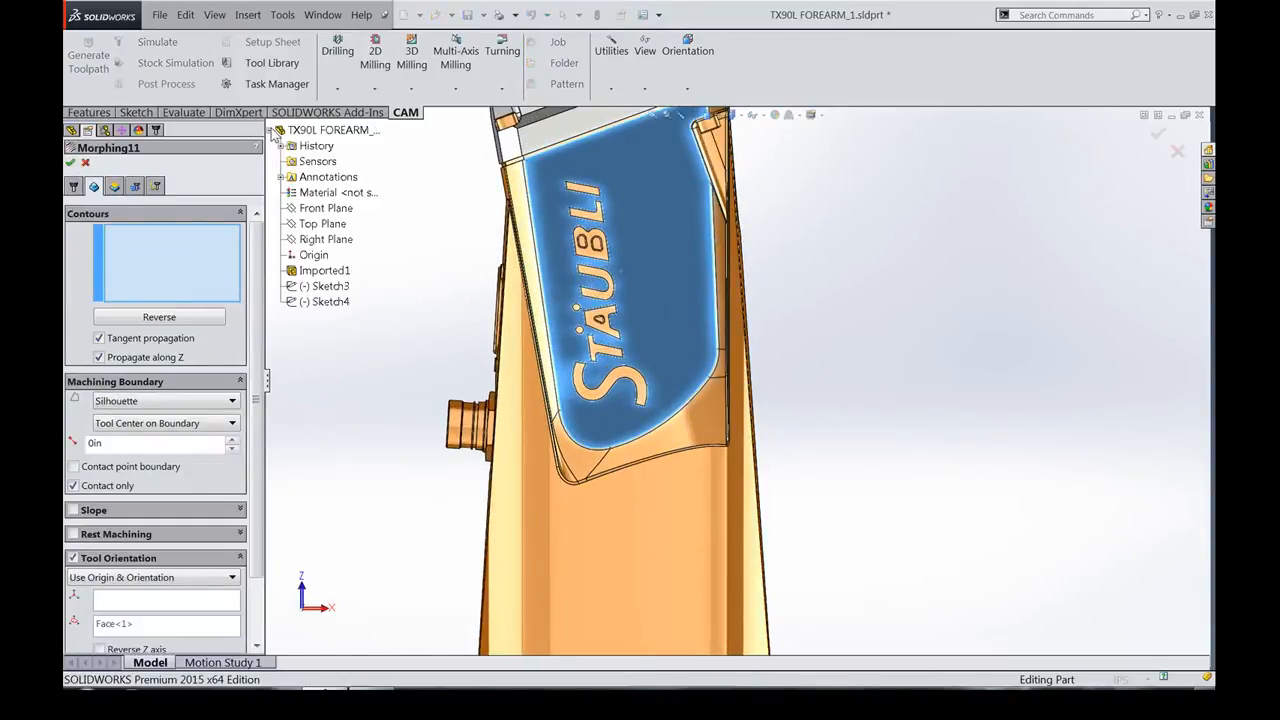
click(330, 286)
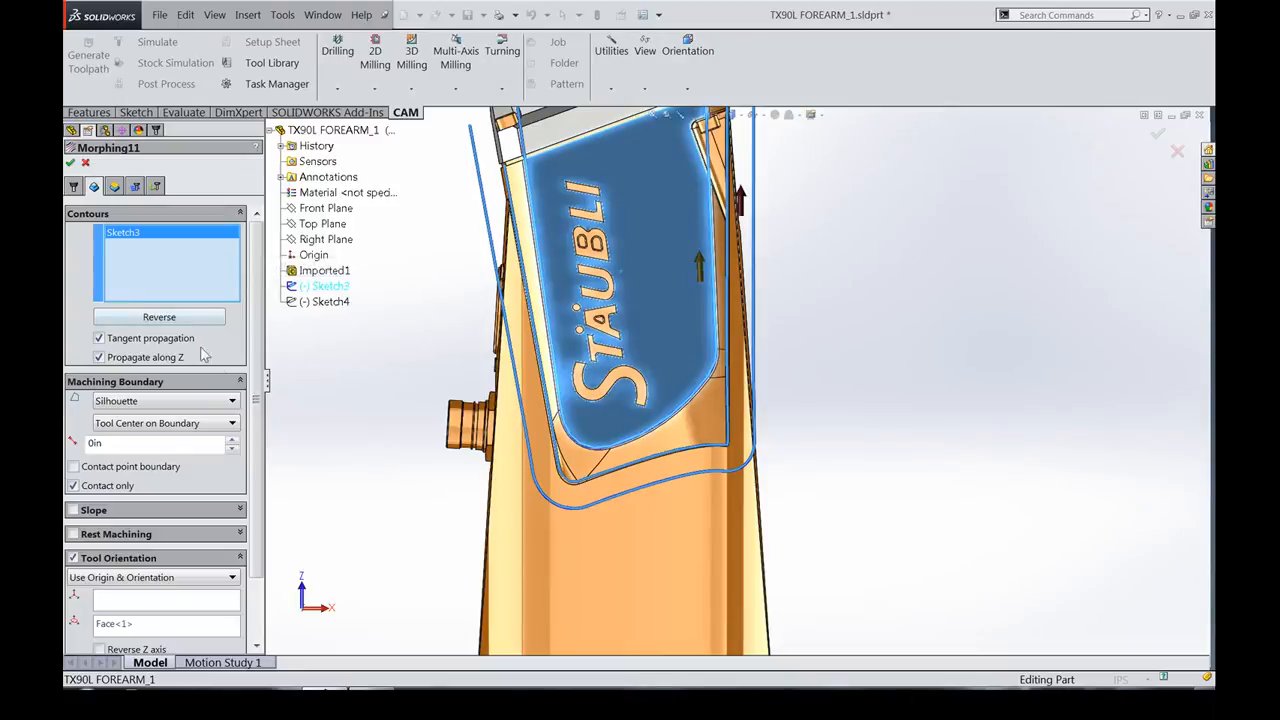
click(157, 316)
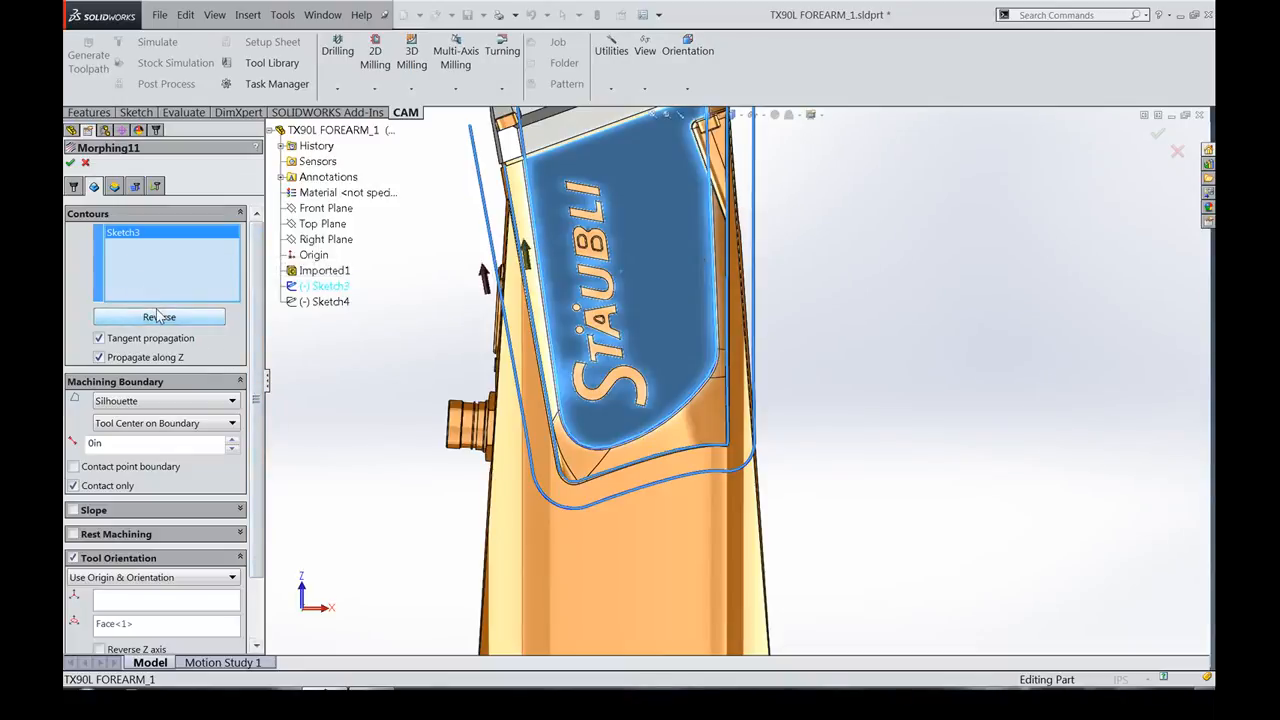
click(157, 316)
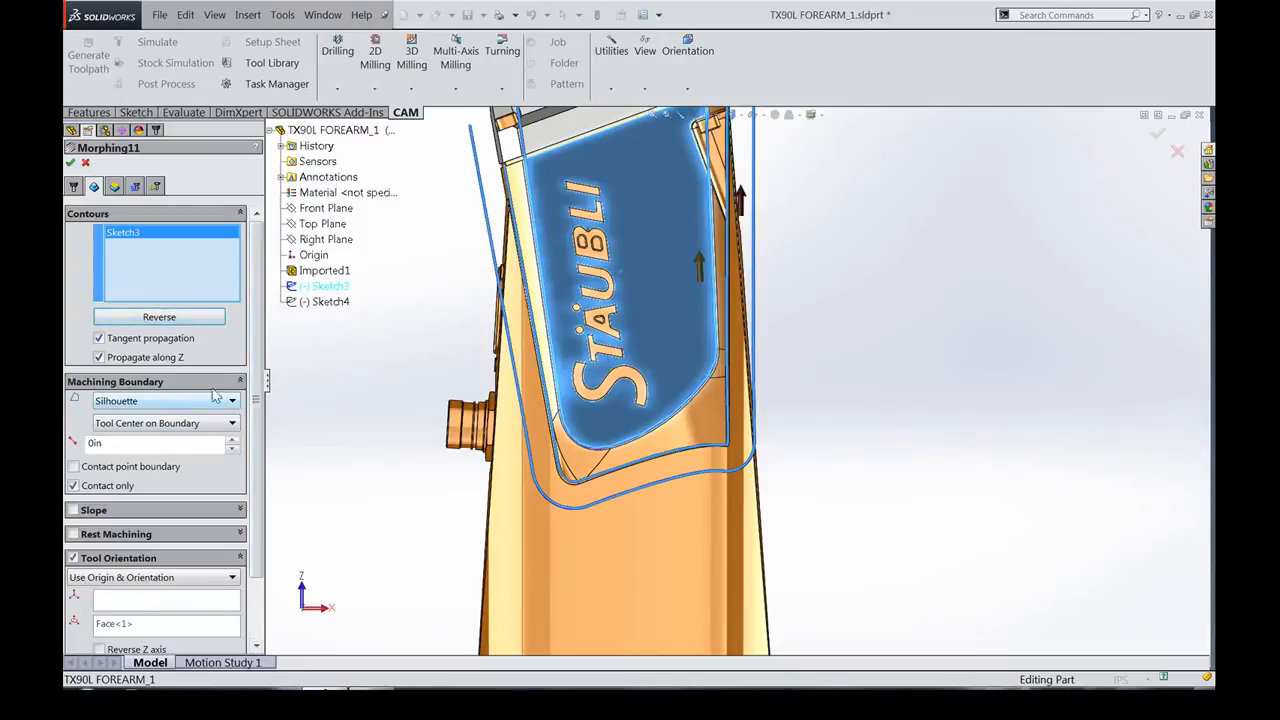
Define the machining boundary by Selection and add the three long, narrow faces along the side of the logo face.
click(205, 402)
click(146, 443)
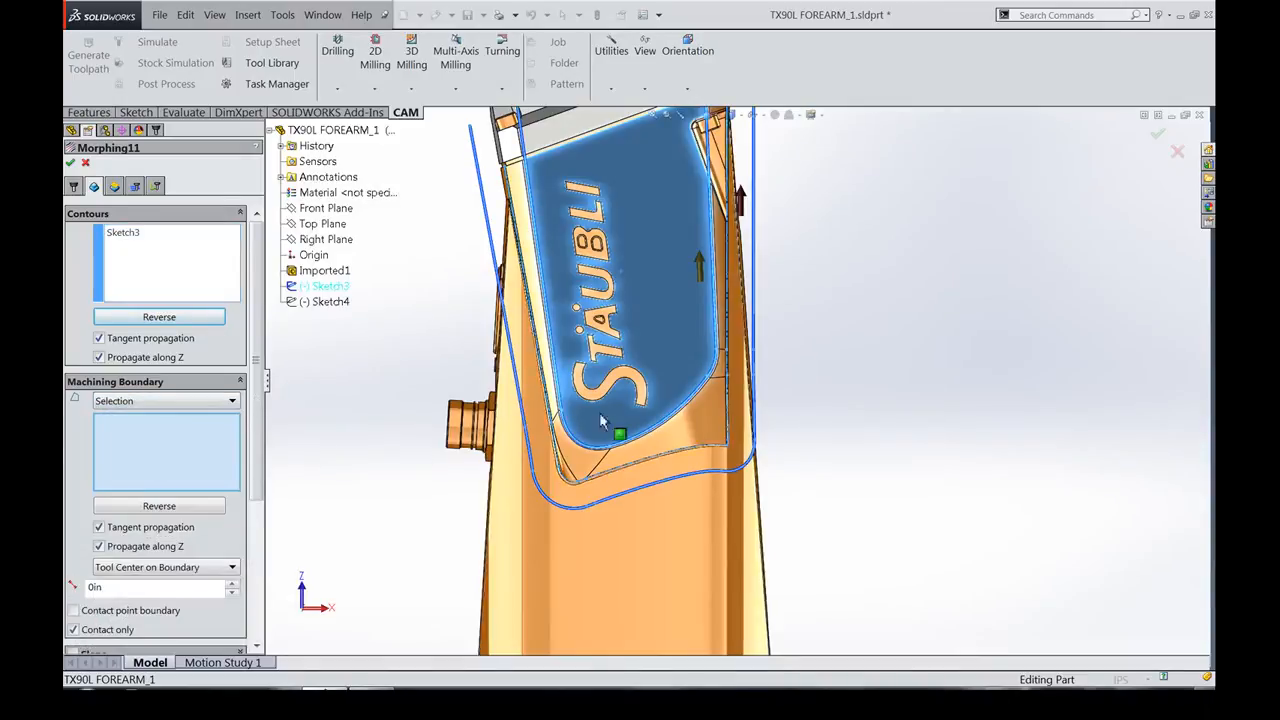
middle_drag(692, 455, 502, 431)
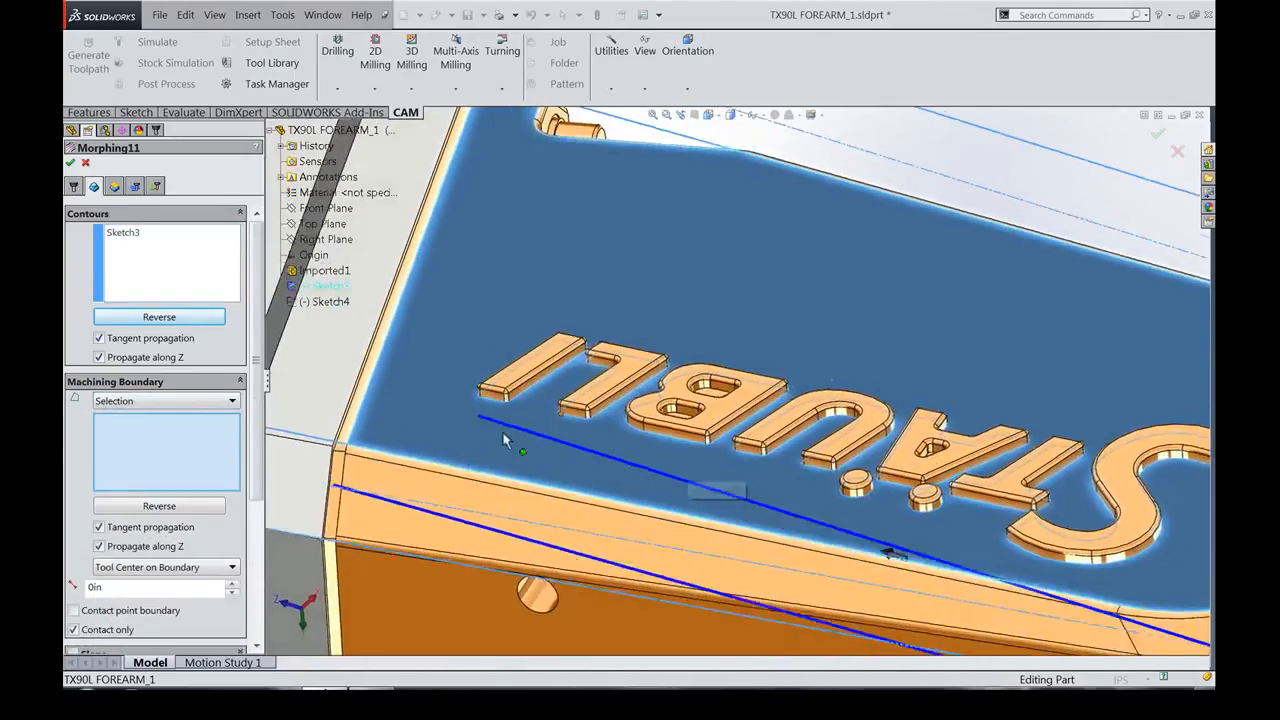
click(393, 470)
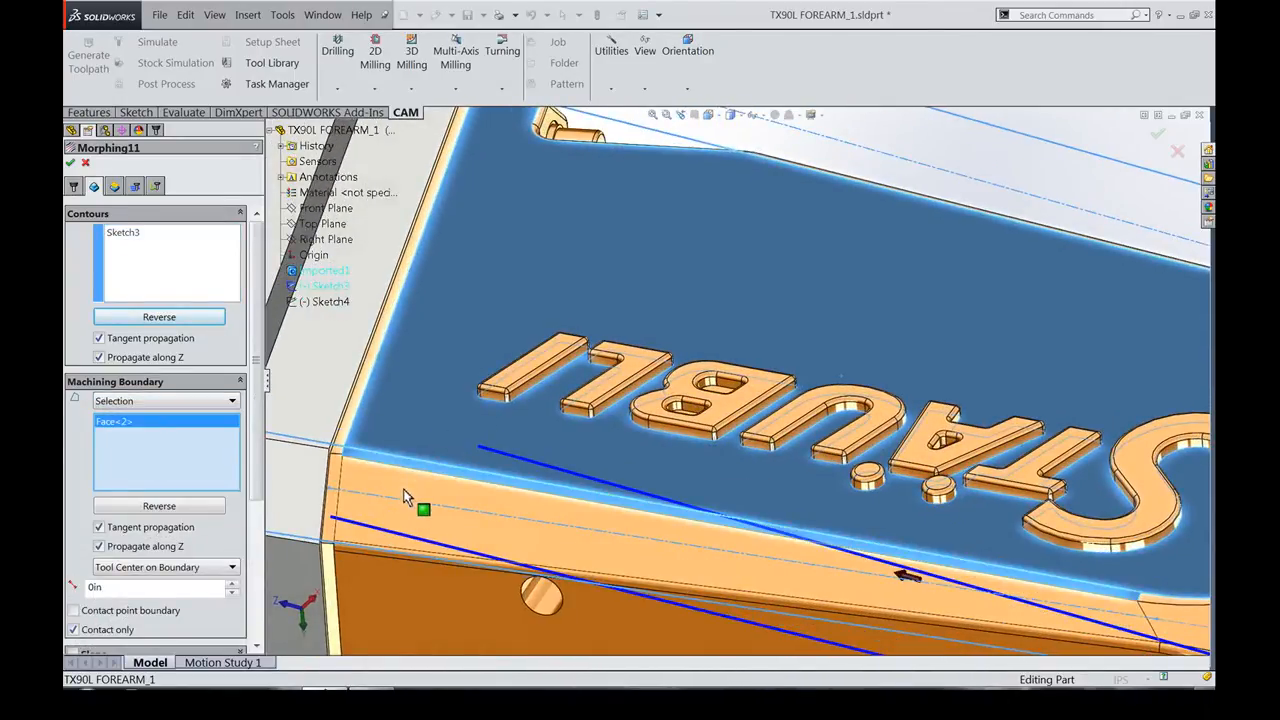
click(389, 553)
click(420, 548)
scroll(898, 503, up, 5)
scroll(898, 503, down, 10)
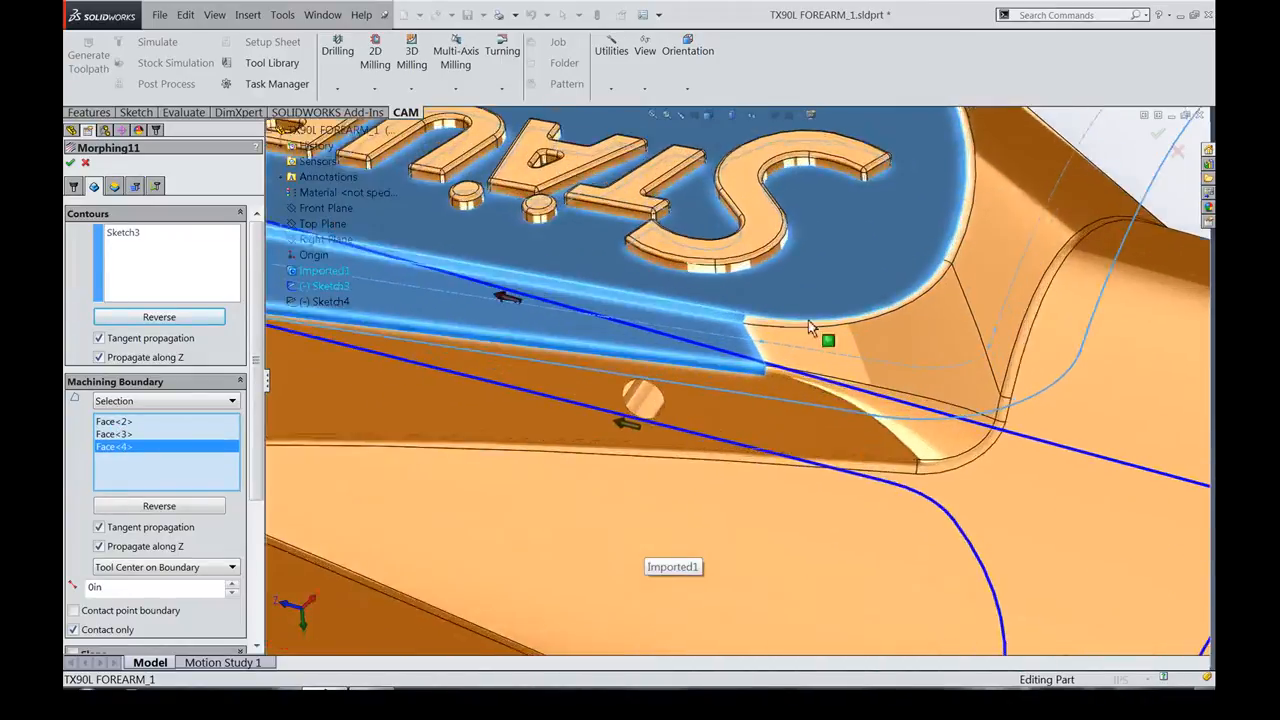
Add the transition faces around the rounded corner and end of the logo face to the machining boundary selection.
click(775, 350)
click(857, 369)
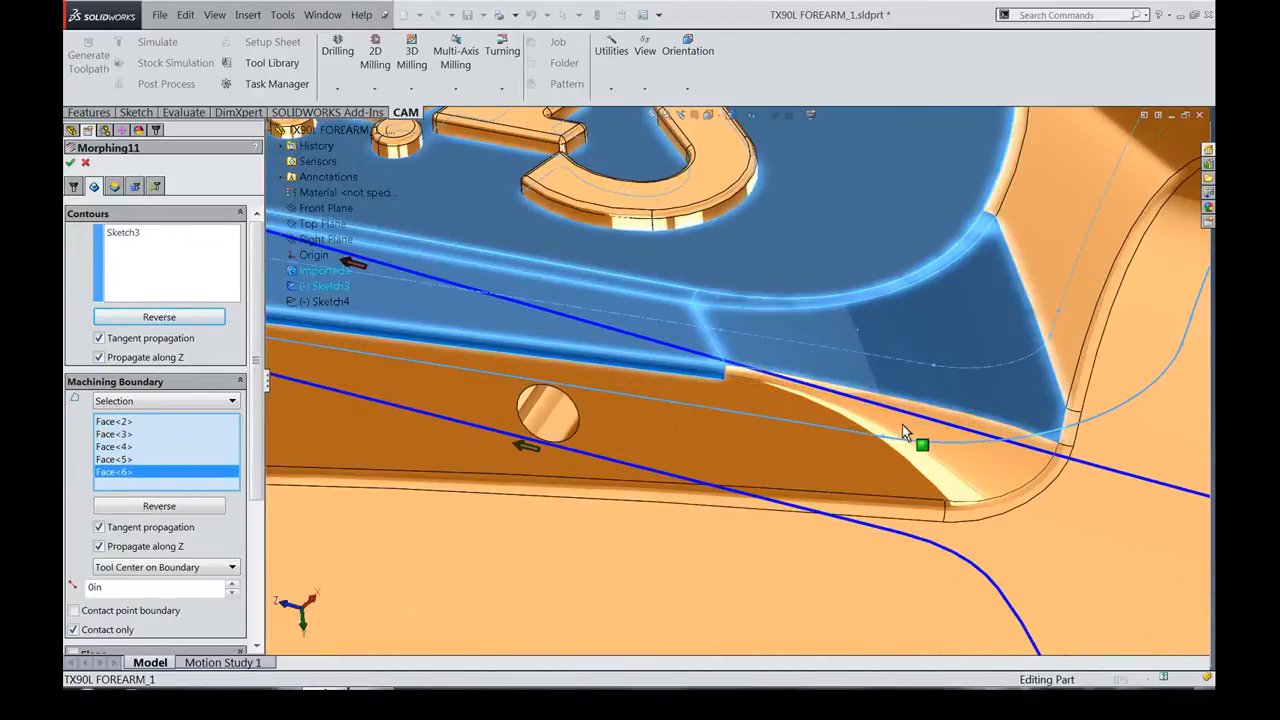
click(925, 445)
scroll(928, 374, down, 4)
click(823, 195)
scroll(814, 204, up, 3)
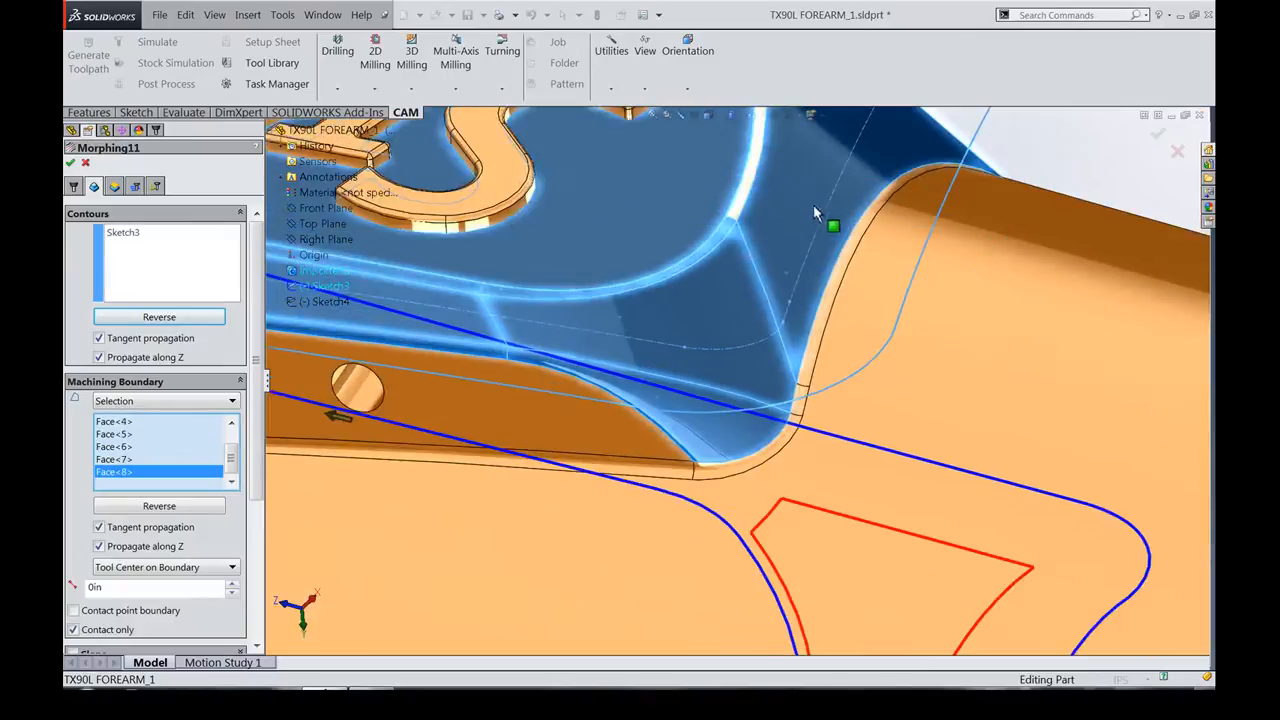
scroll(735, 198, down, 2)
click(733, 197)
scroll(789, 257, up, 3)
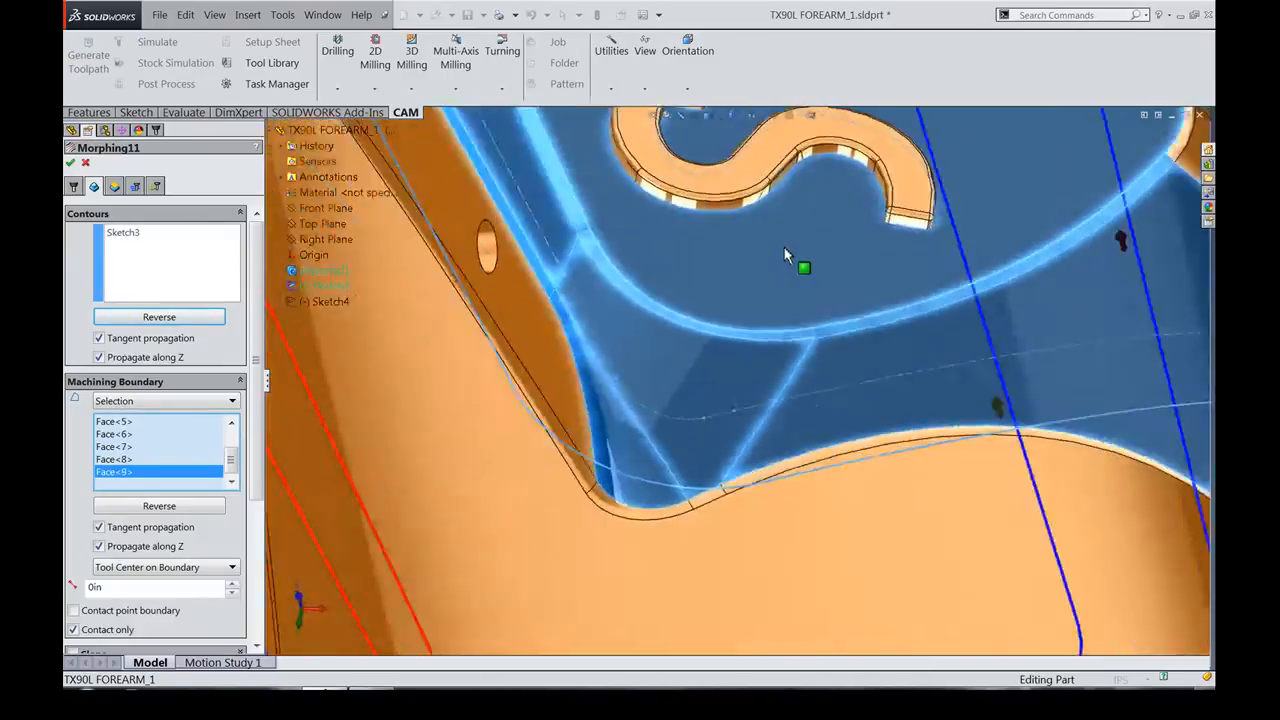
Add the faces around the opposite corner of the logo face and the strips along its adjoining side to the machining boundary.
scroll(789, 257, down, 5)
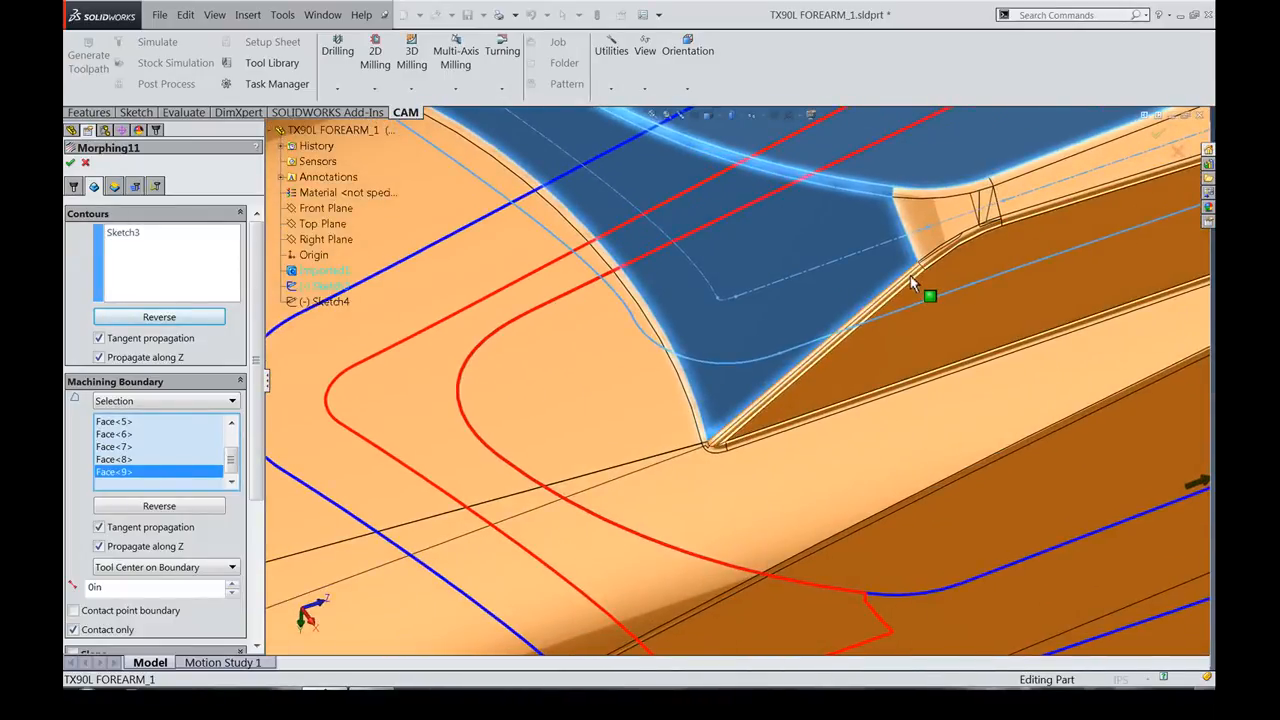
click(912, 285)
click(932, 204)
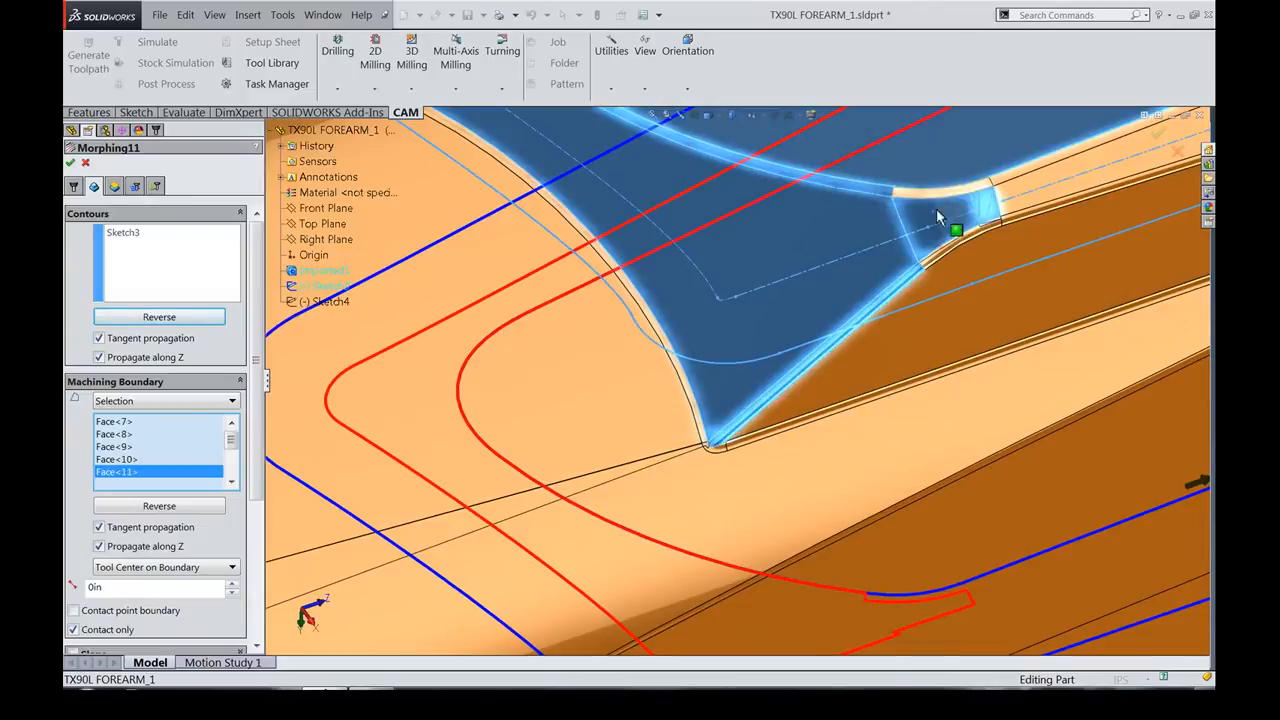
click(949, 250)
click(1020, 216)
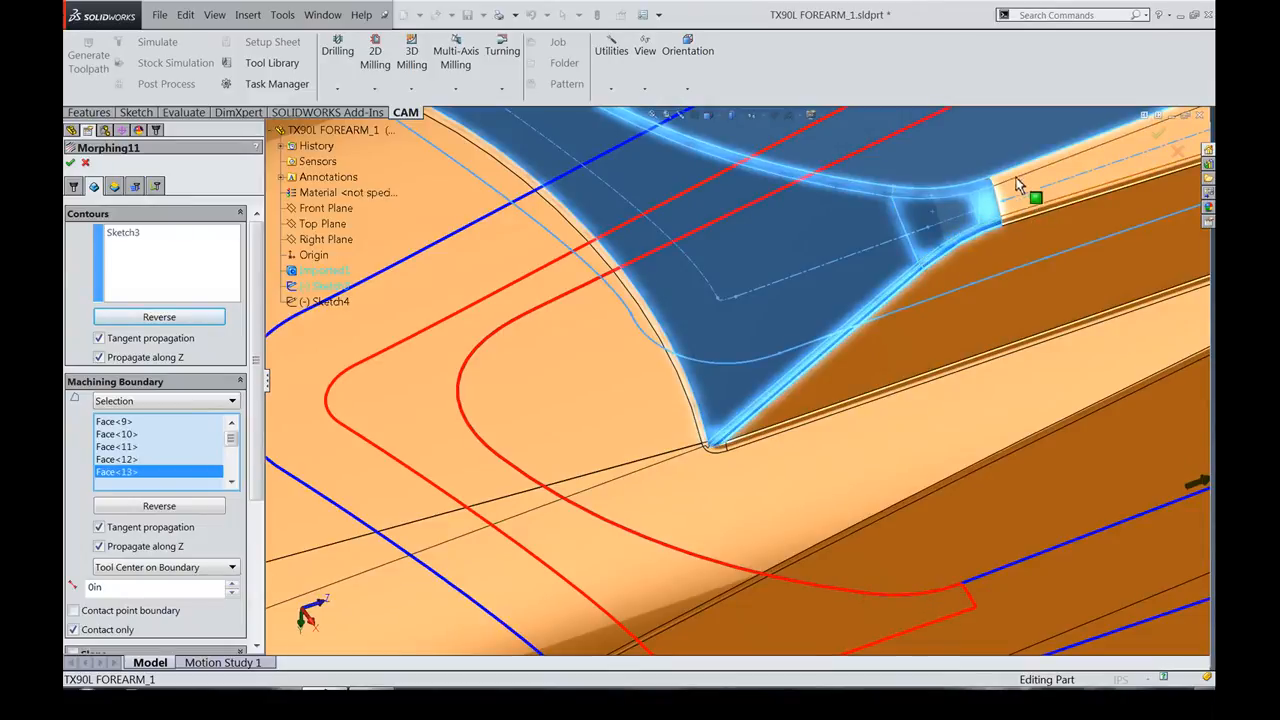
click(1018, 186)
click(1030, 219)
click(1028, 216)
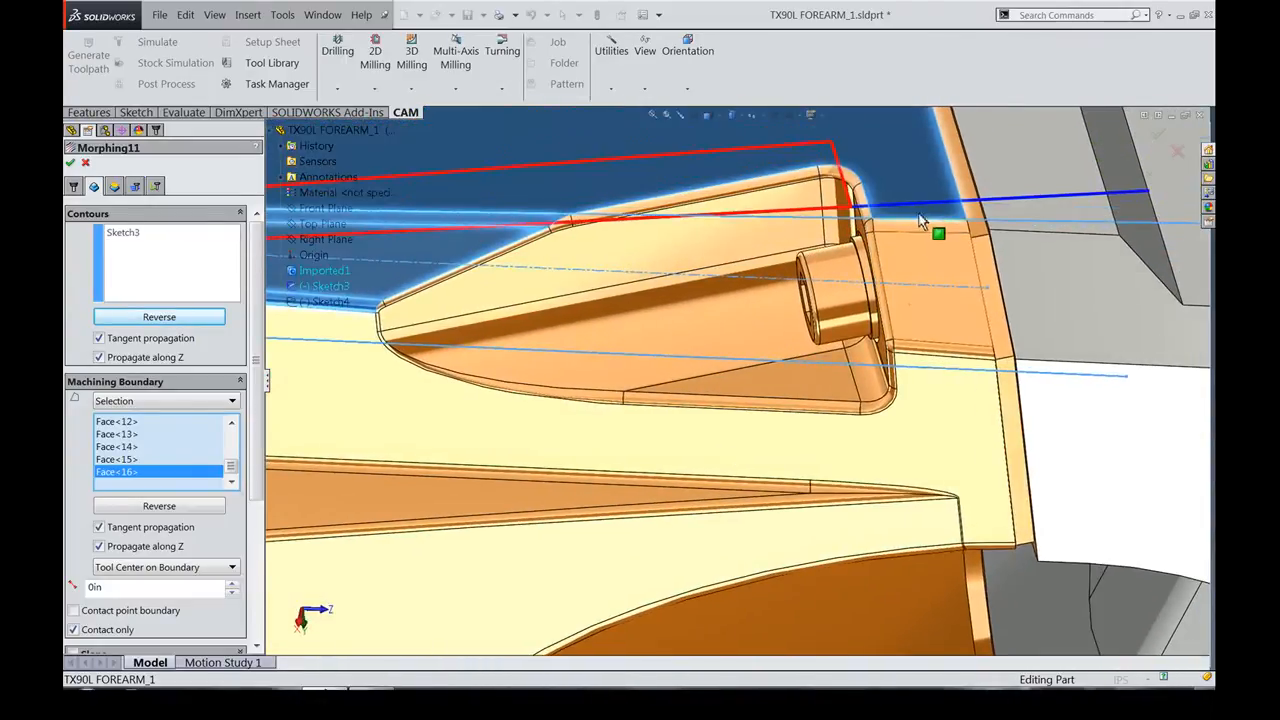
Add the three small faces between the screw pocket and the end of the logo face to the machining boundary.
click(917, 228)
click(930, 352)
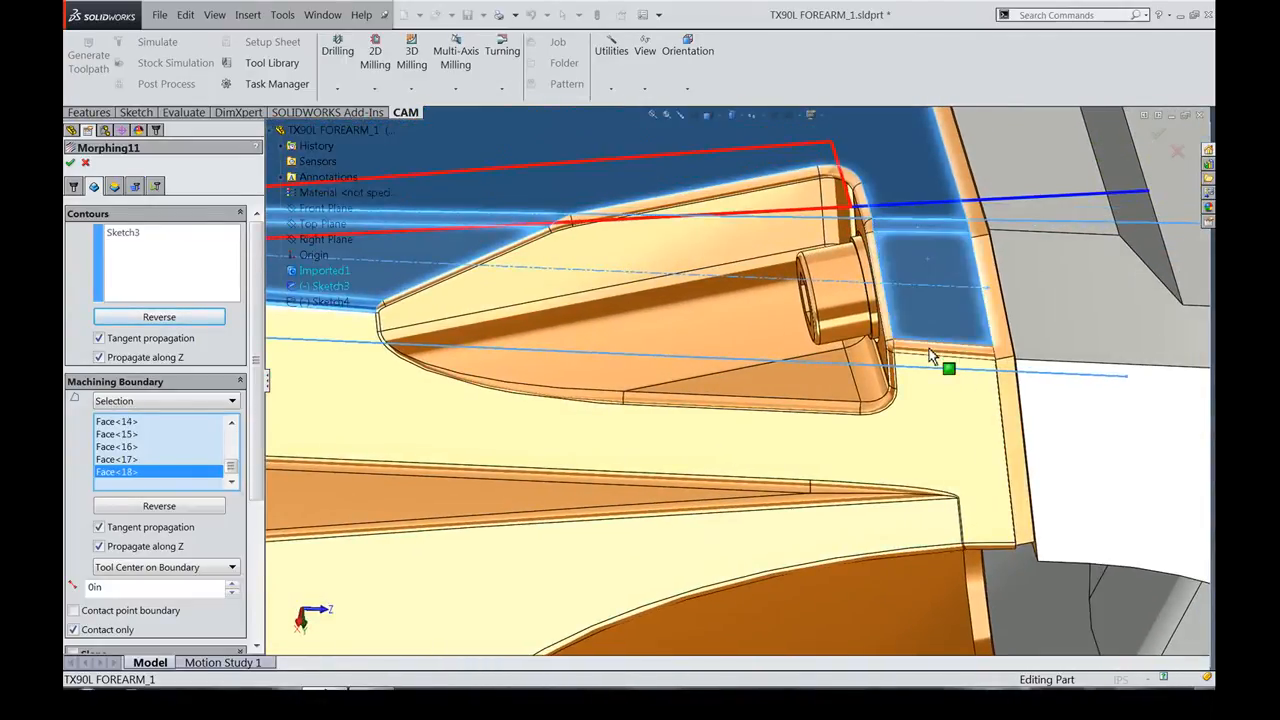
click(931, 352)
Enable Contact point boundary and set the machining boundary offset to -0.0005 in.
scroll(130, 520, down, 3)
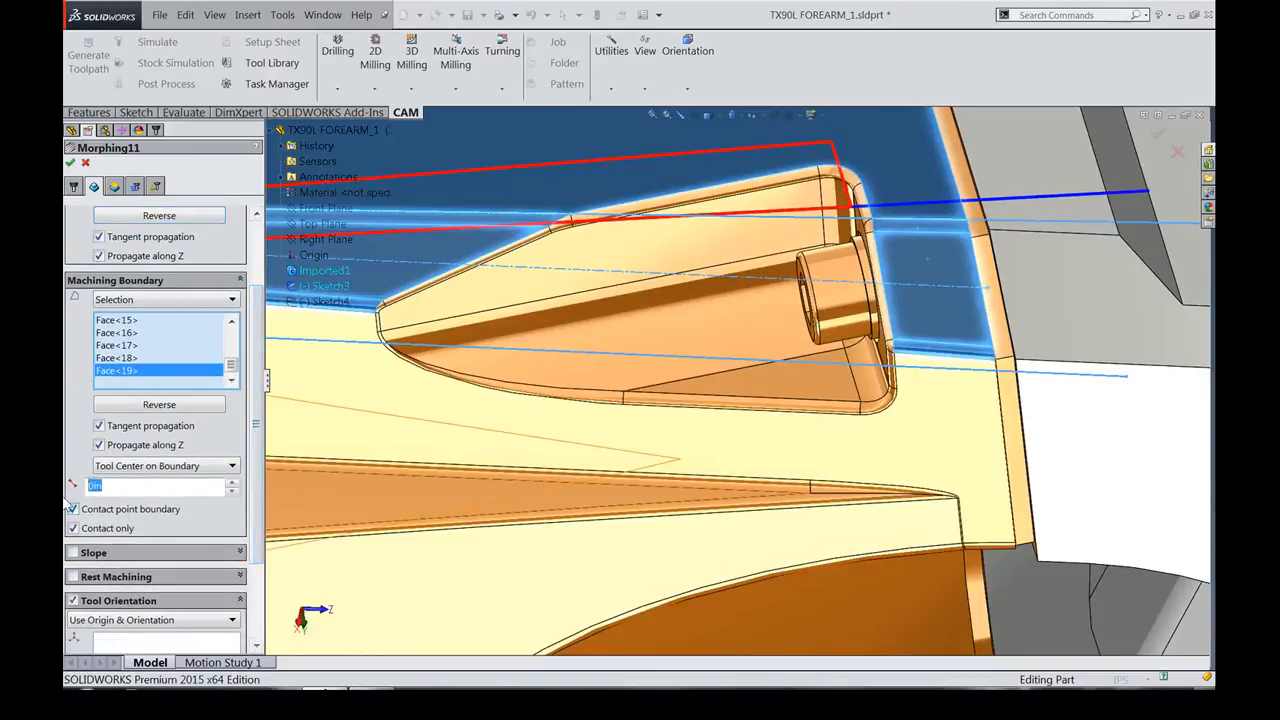
text(-.00)
scroll(228, 497, down, 3)
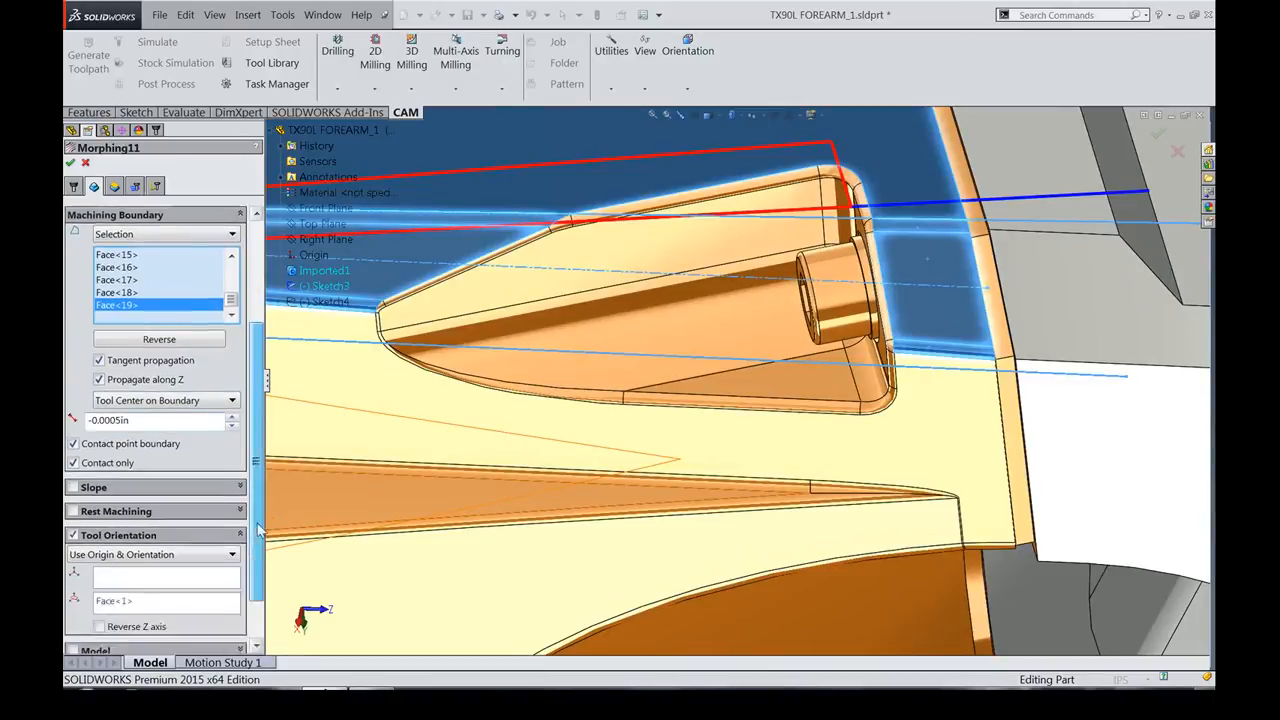
scroll(252, 343, up, 6)
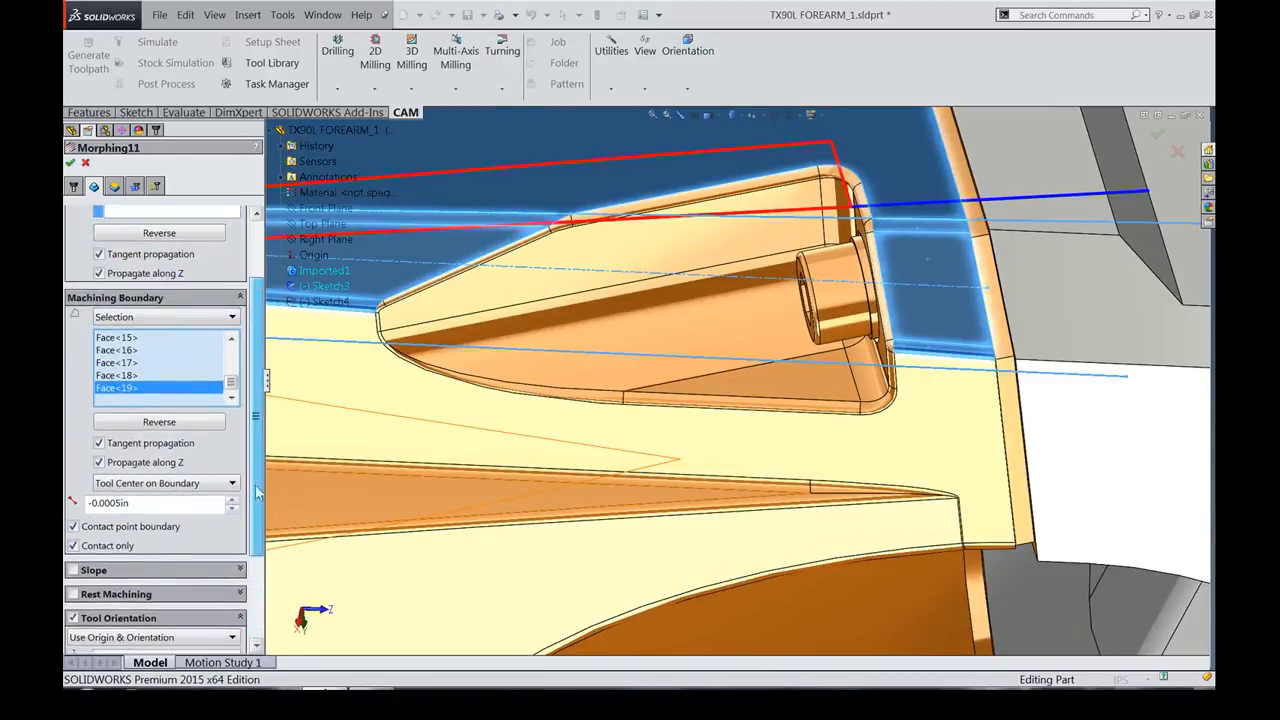
Review the operation heights, then enable Use stepover with 0.0125 in and Smoothing with 0.0002 in for the morph passes.
click(115, 187)
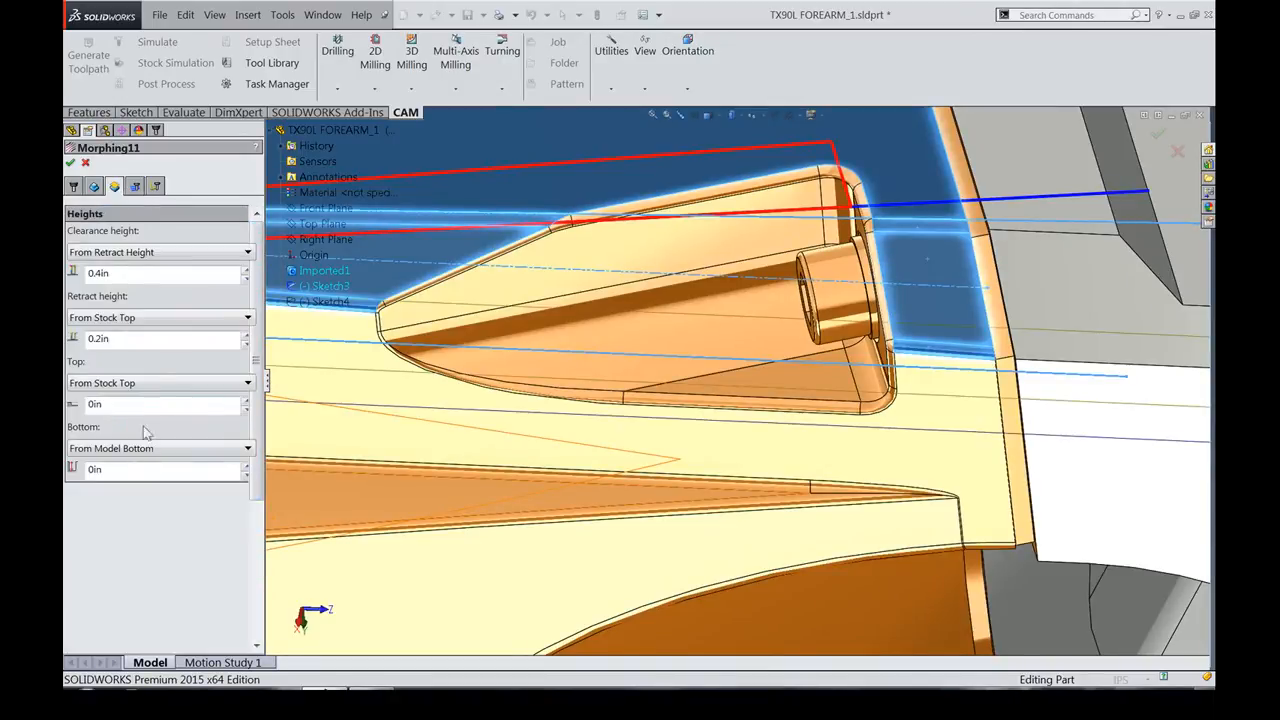
scroll(596, 356, up, 9)
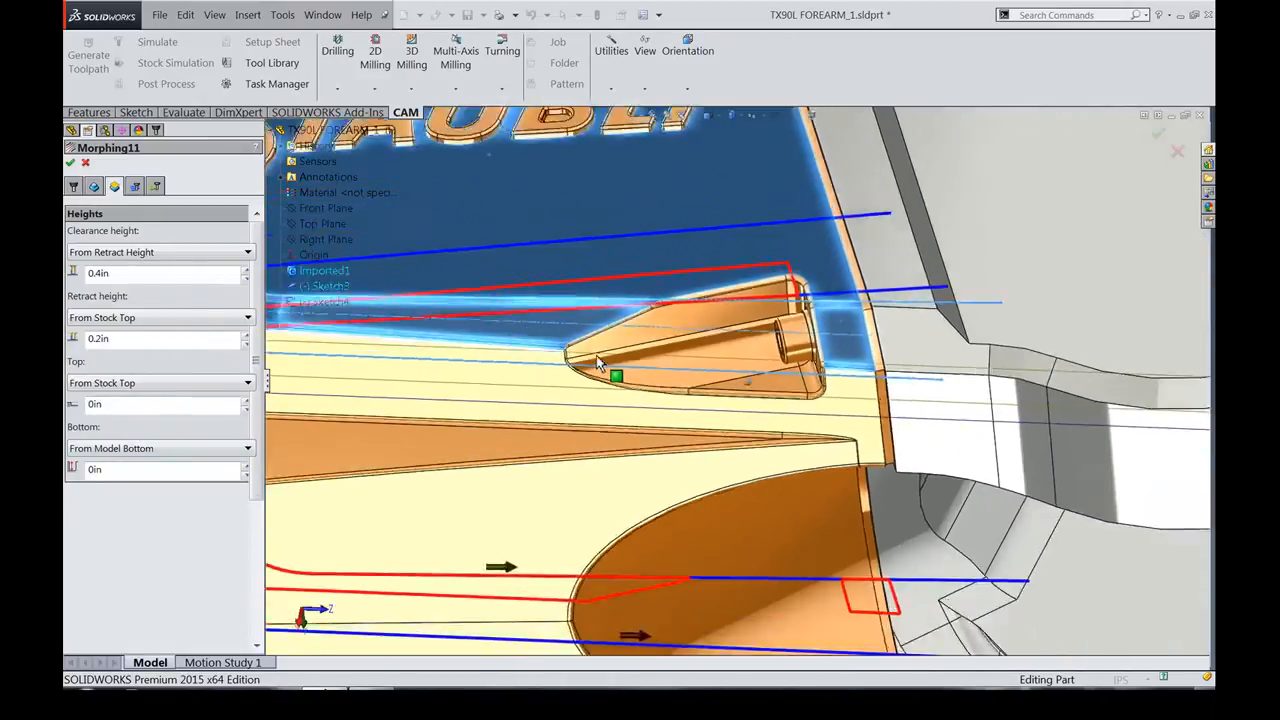
middle_drag(597, 361, 640, 410)
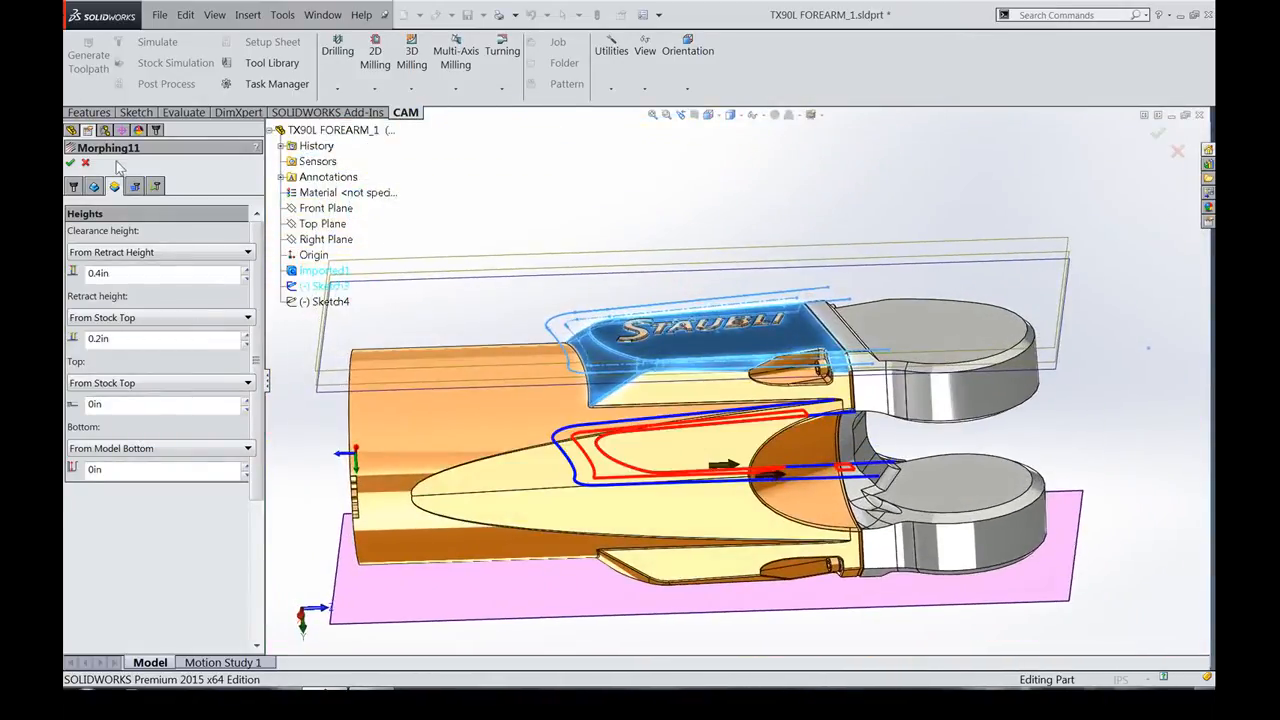
click(135, 187)
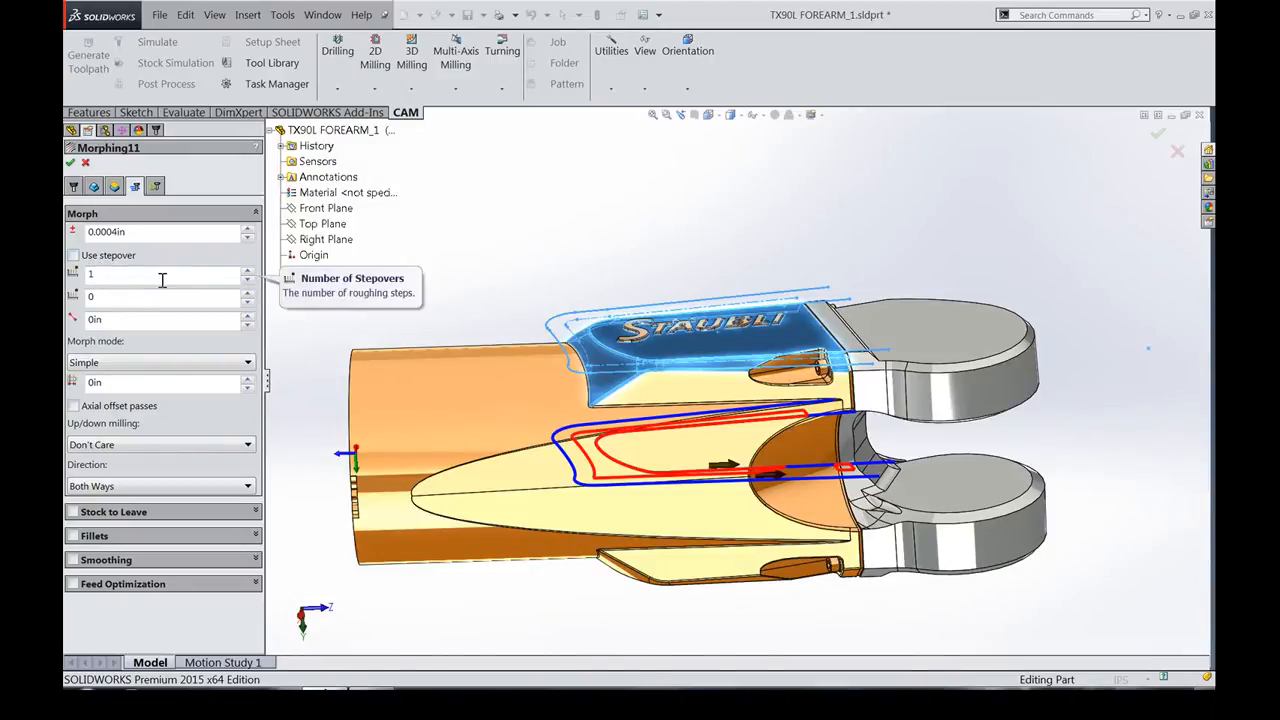
double_click(88, 275)
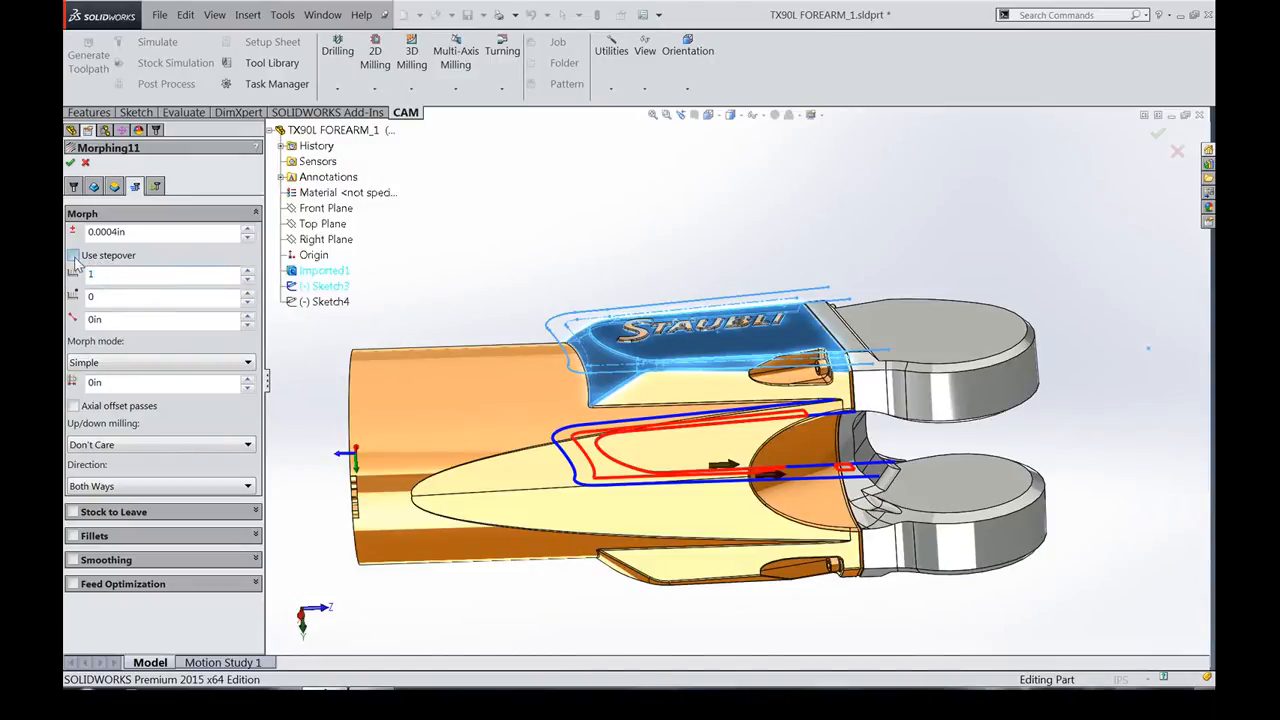
click(74, 255)
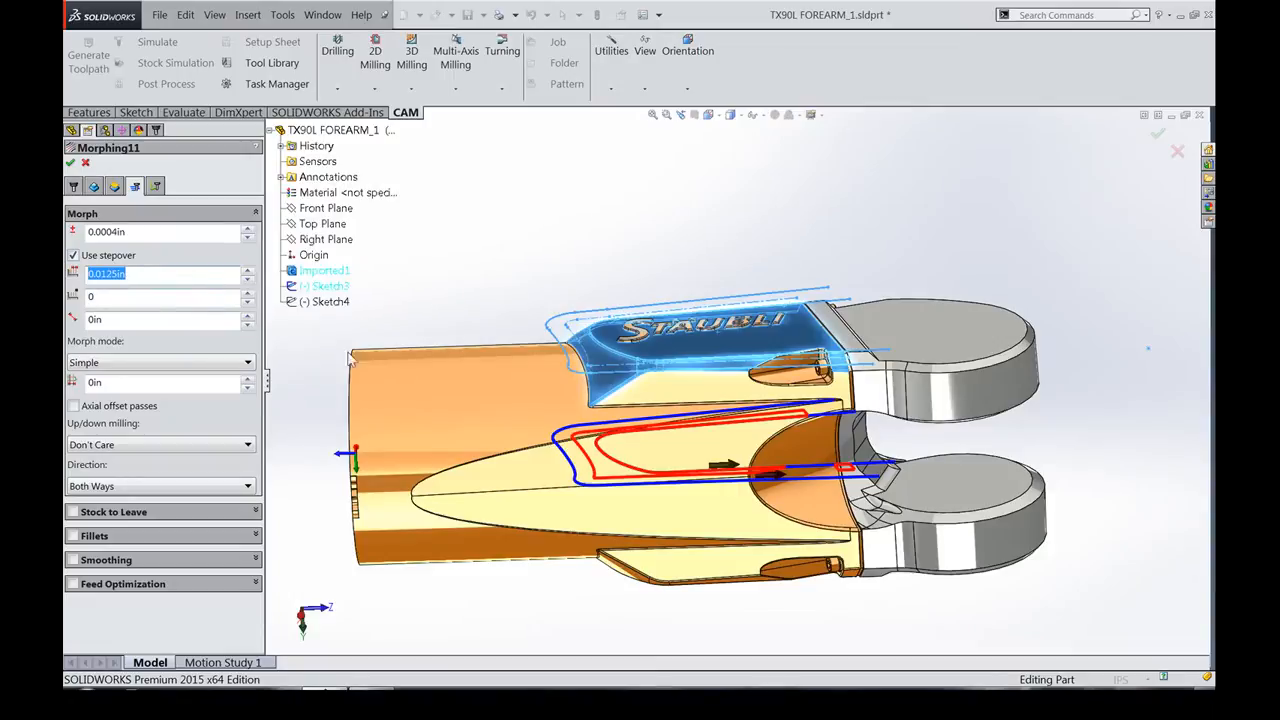
middle_drag(592, 252, 580, 522)
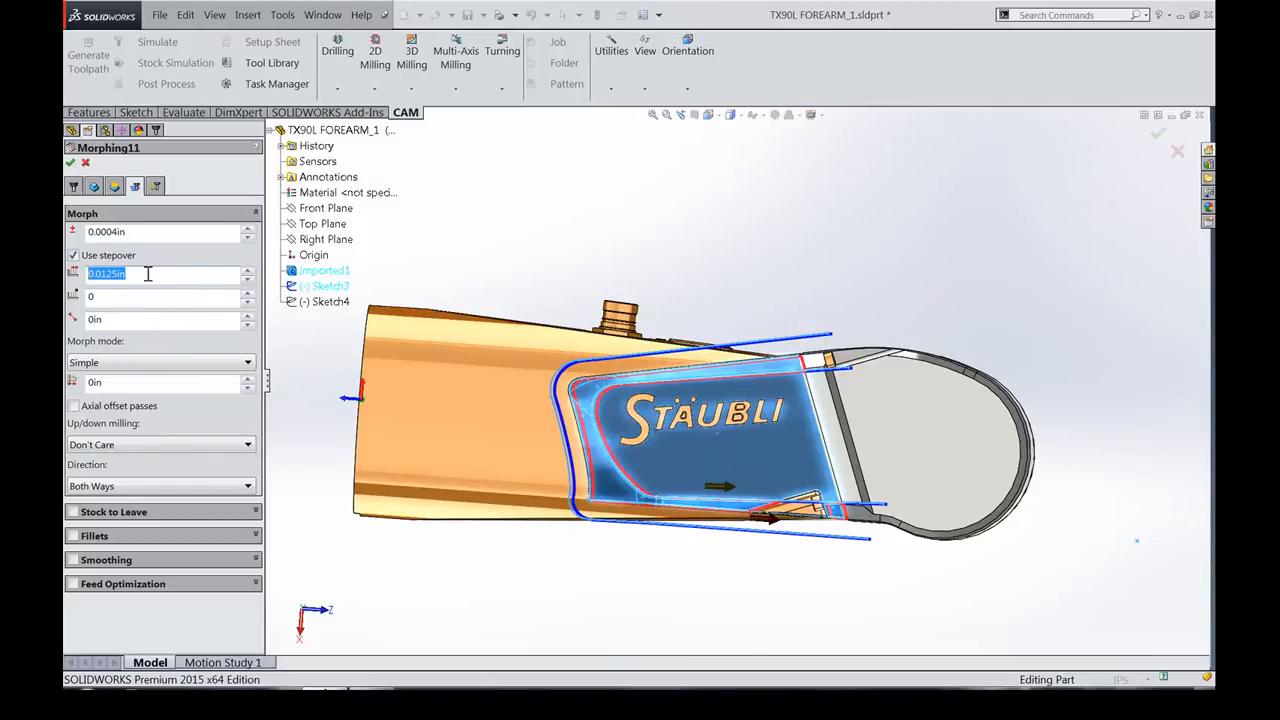
middle_drag(622, 430, 618, 408)
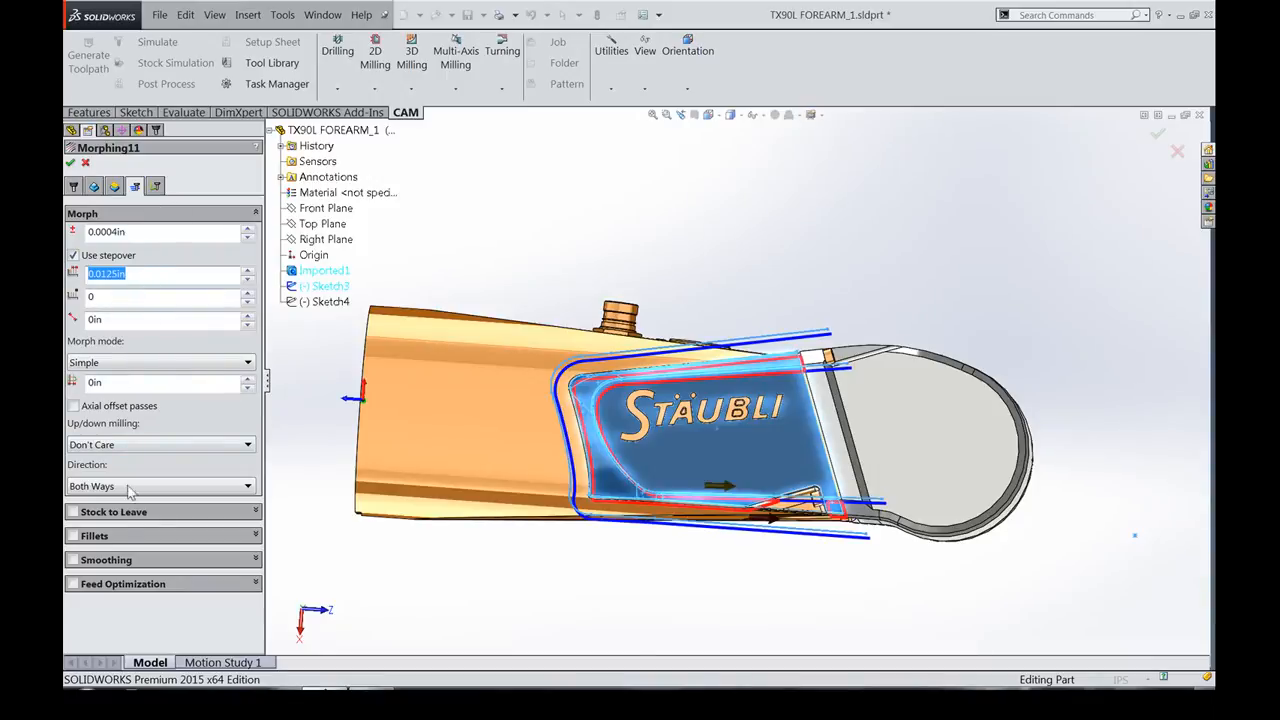
click(88, 558)
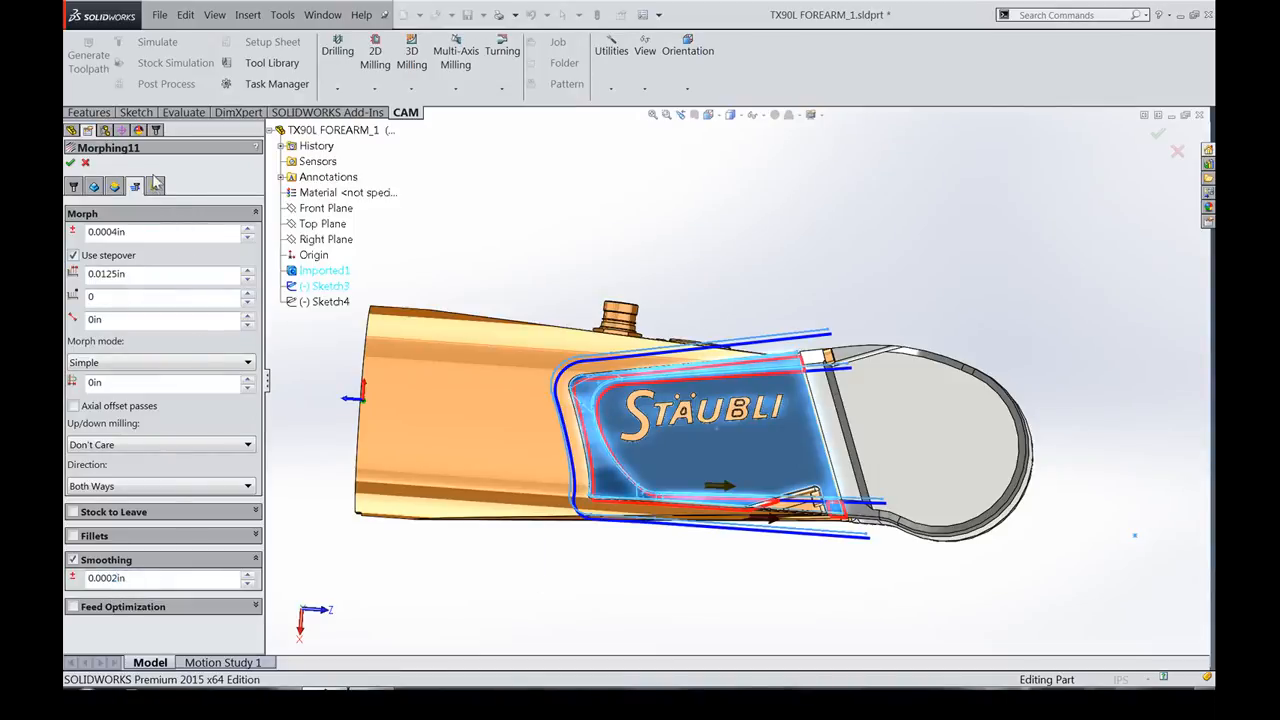
Set the retraction policy to Shortest Path and accept the Morphing11 operation so its toolpath is generated.
click(155, 185)
click(100, 256)
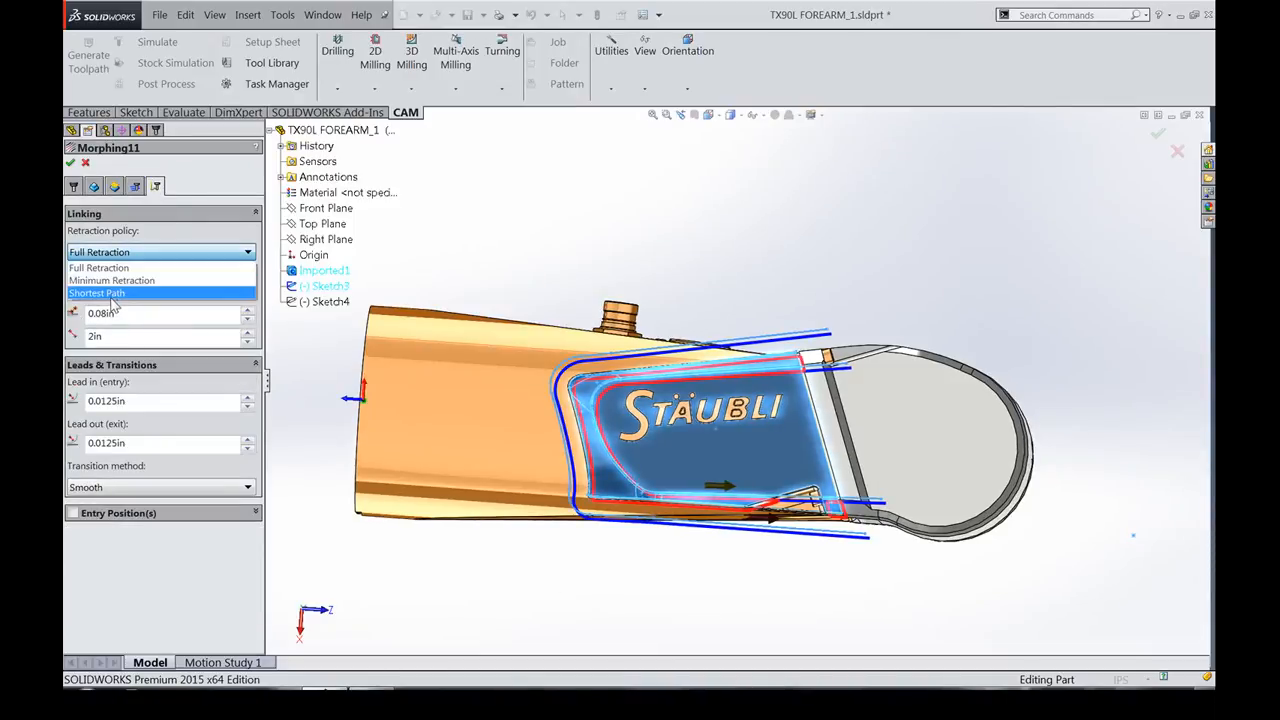
click(110, 296)
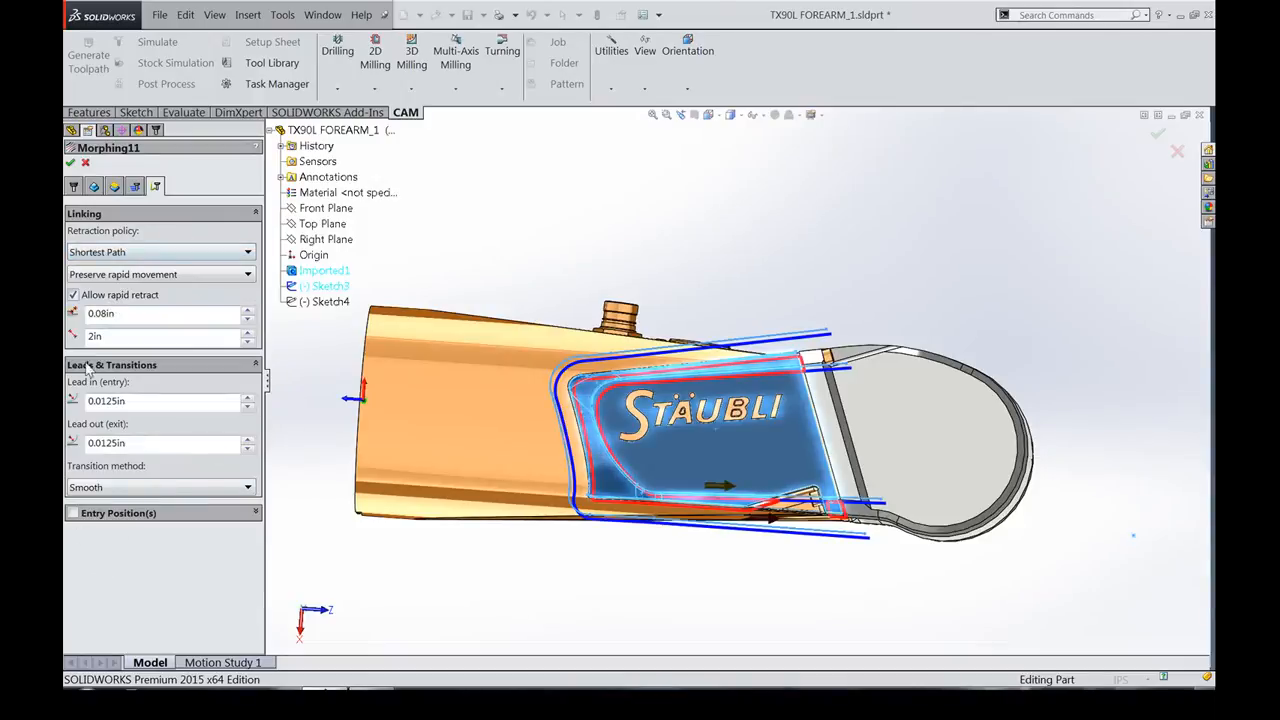
click(72, 164)
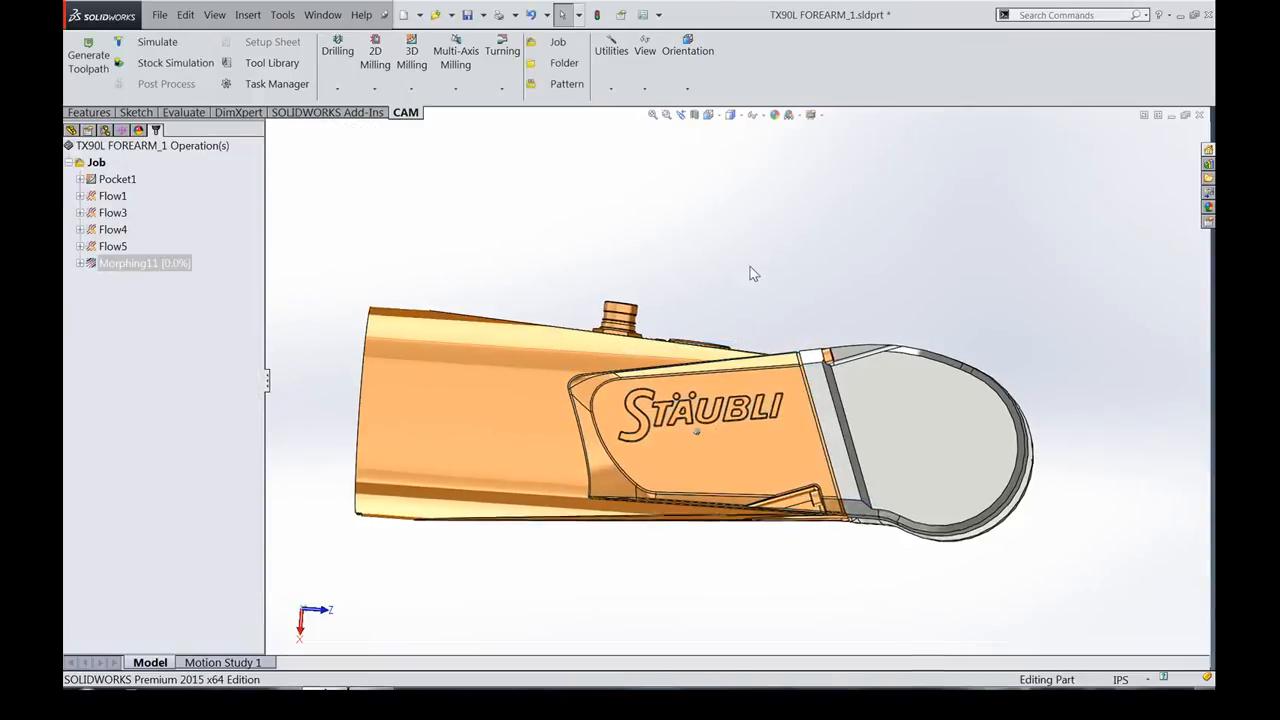
Inspect the Morphing11 toolpath around the logo face and play its simulation with the tool holder at a faster speed.
scroll(765, 285, down, 2)
middle_drag(789, 314, 786, 340)
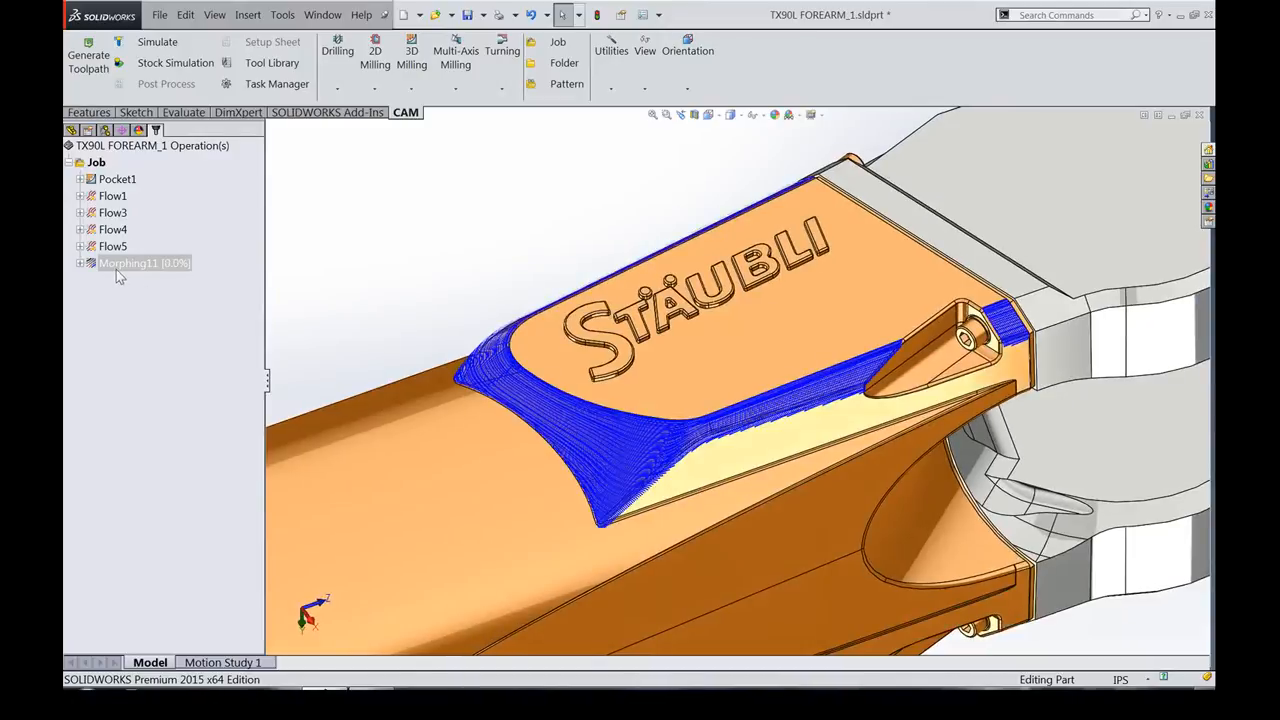
scroll(446, 308, down, 8)
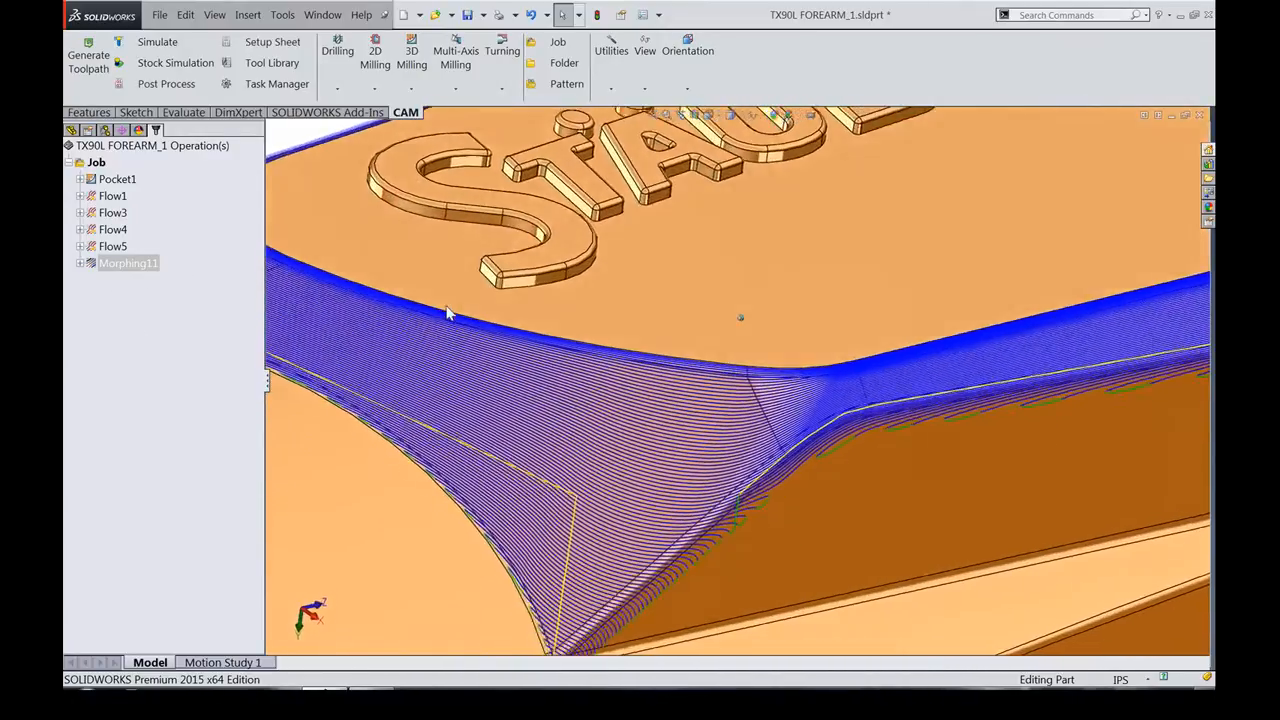
middle_drag(447, 308, 447, 308)
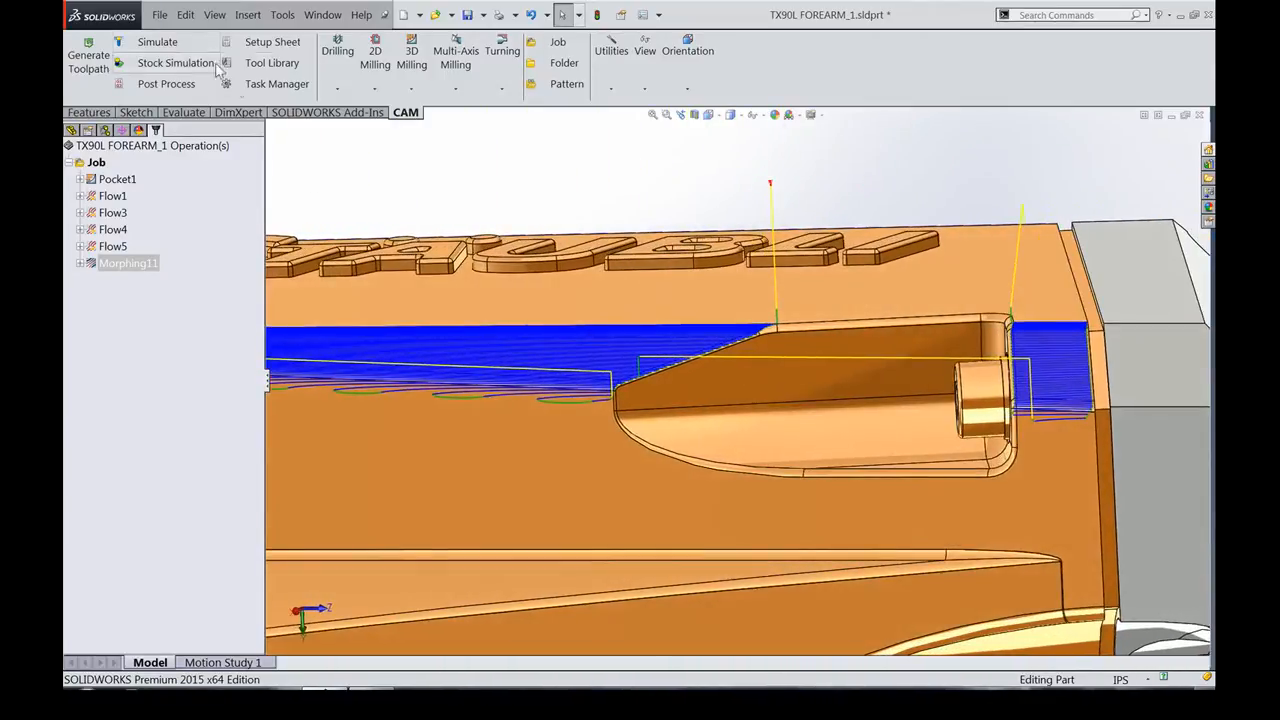
click(170, 42)
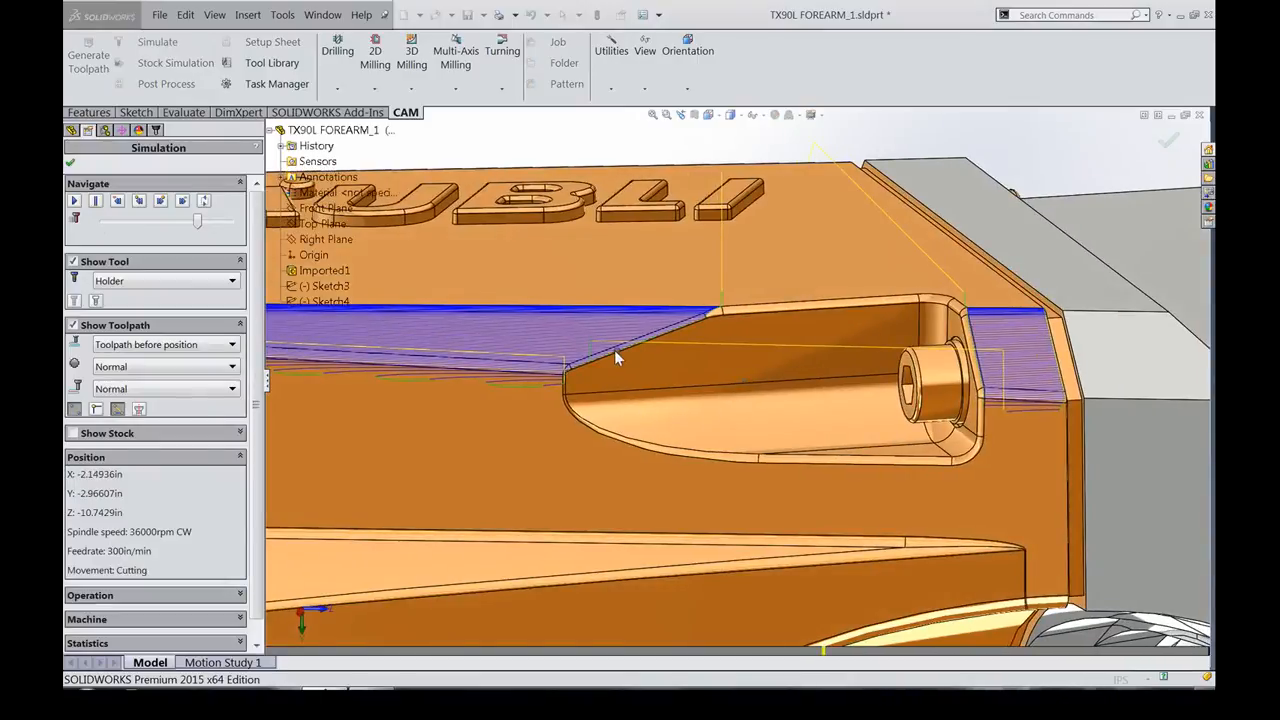
click(614, 350)
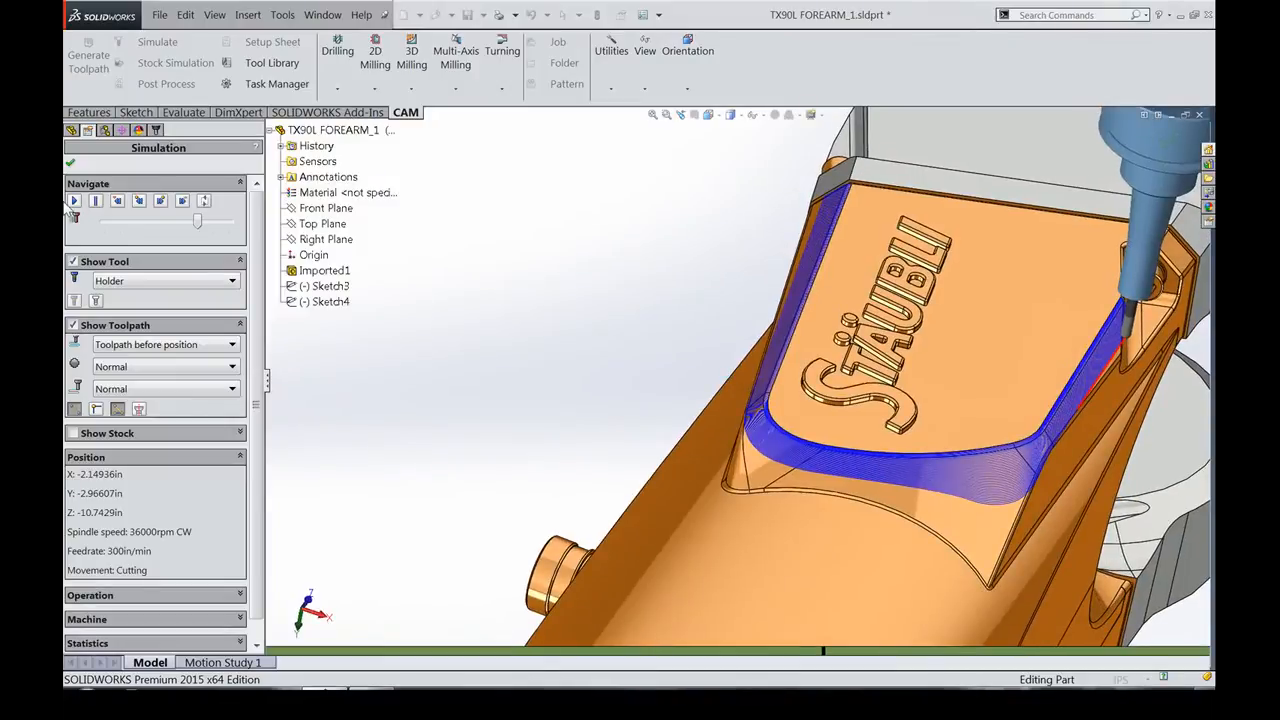
click(76, 202)
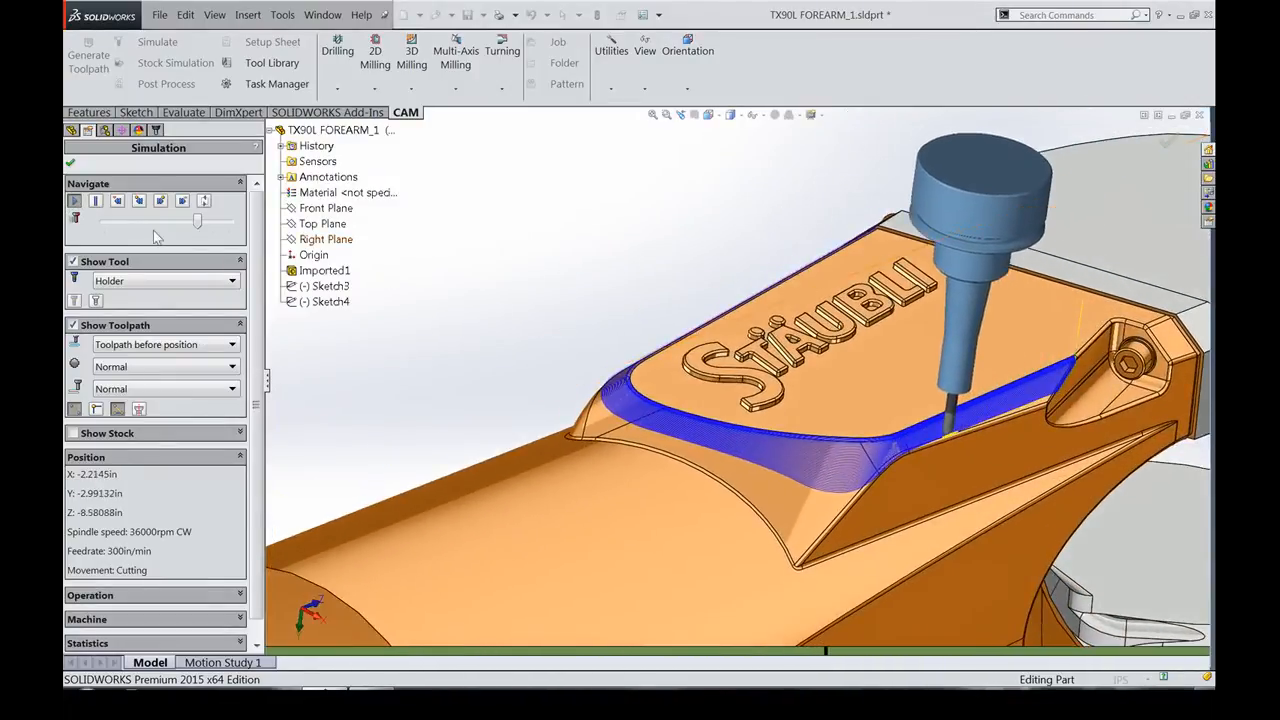
drag(197, 221, 215, 226)
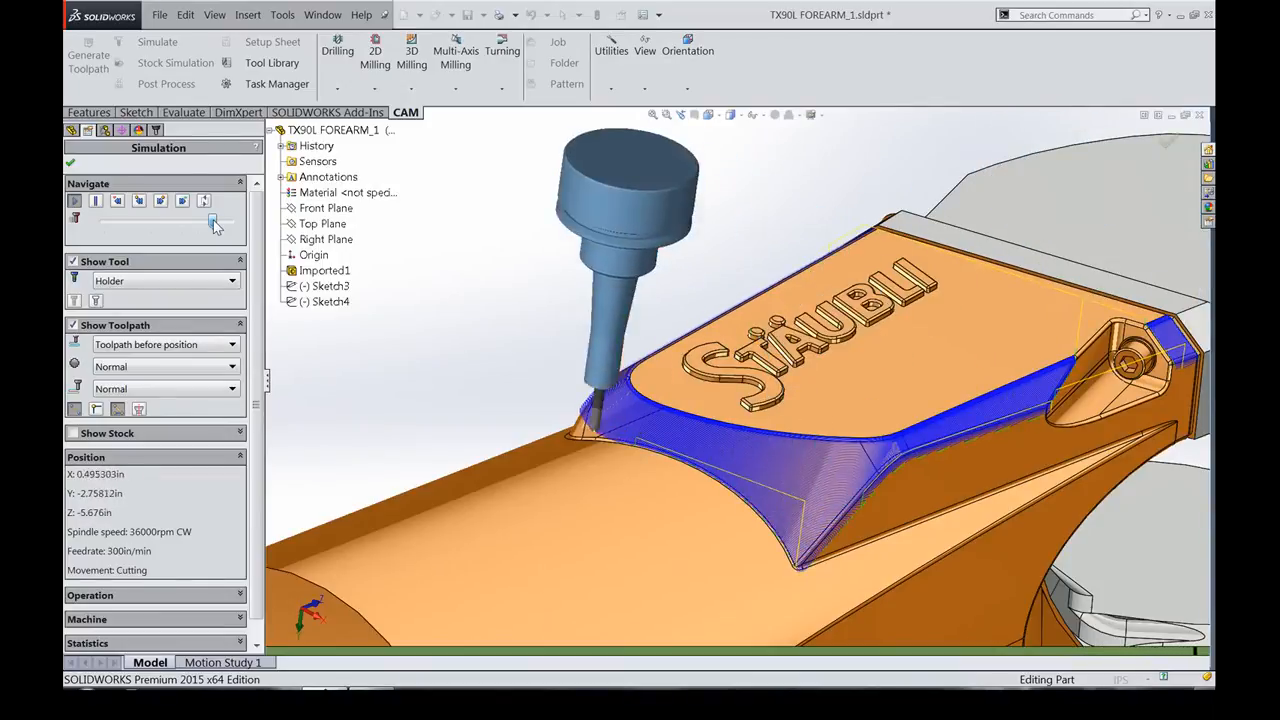
click(72, 164)
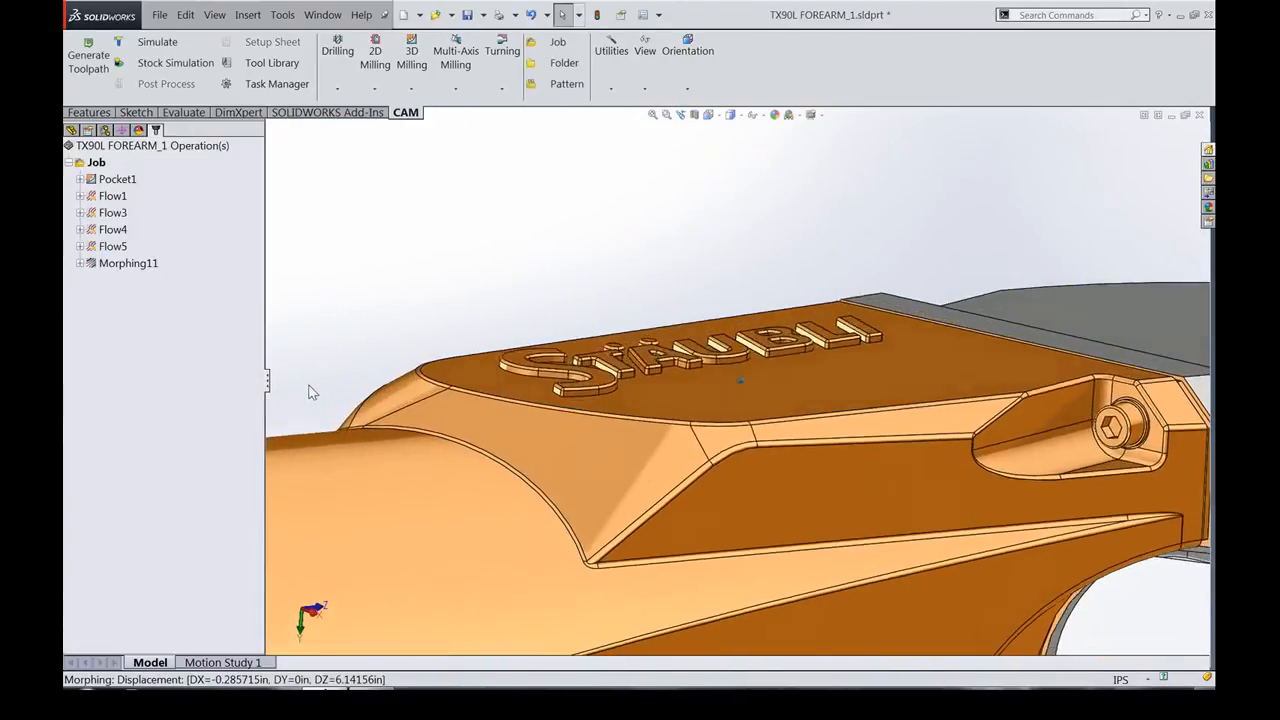
Duplicate the Morphing11 operation in the job.
click(124, 266)
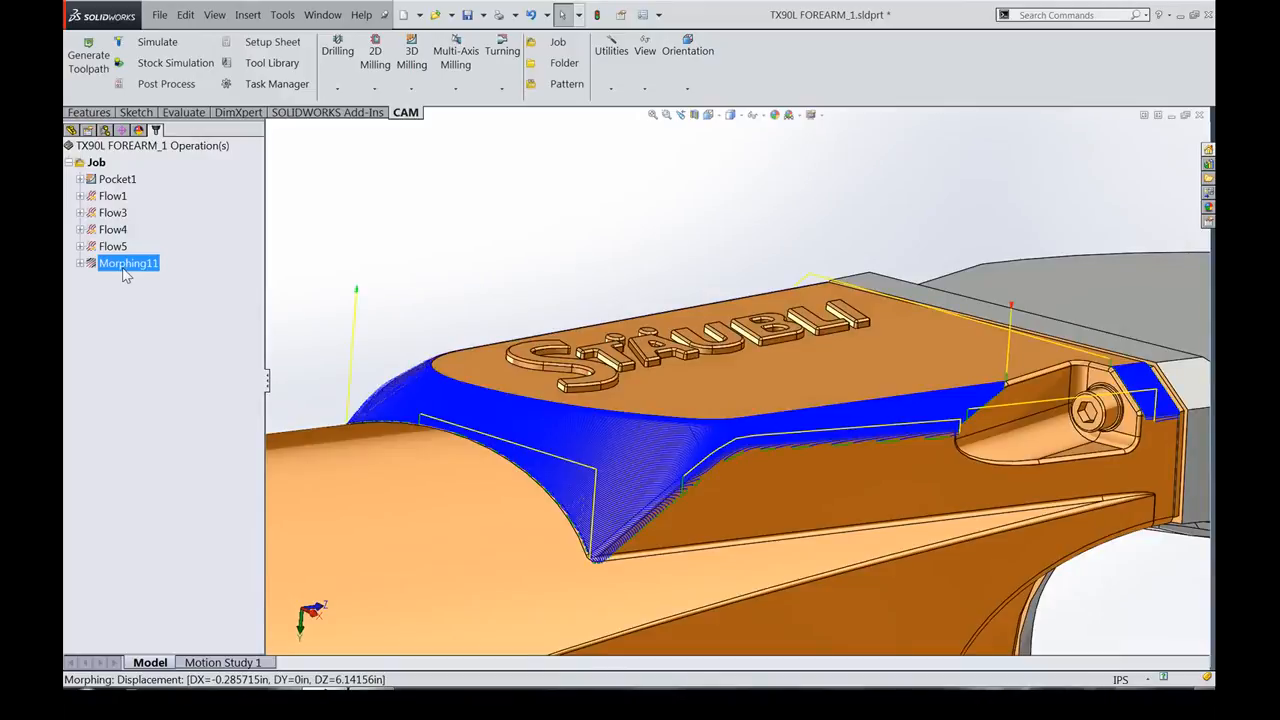
click(121, 314)
middle_drag(560, 470, 730, 386)
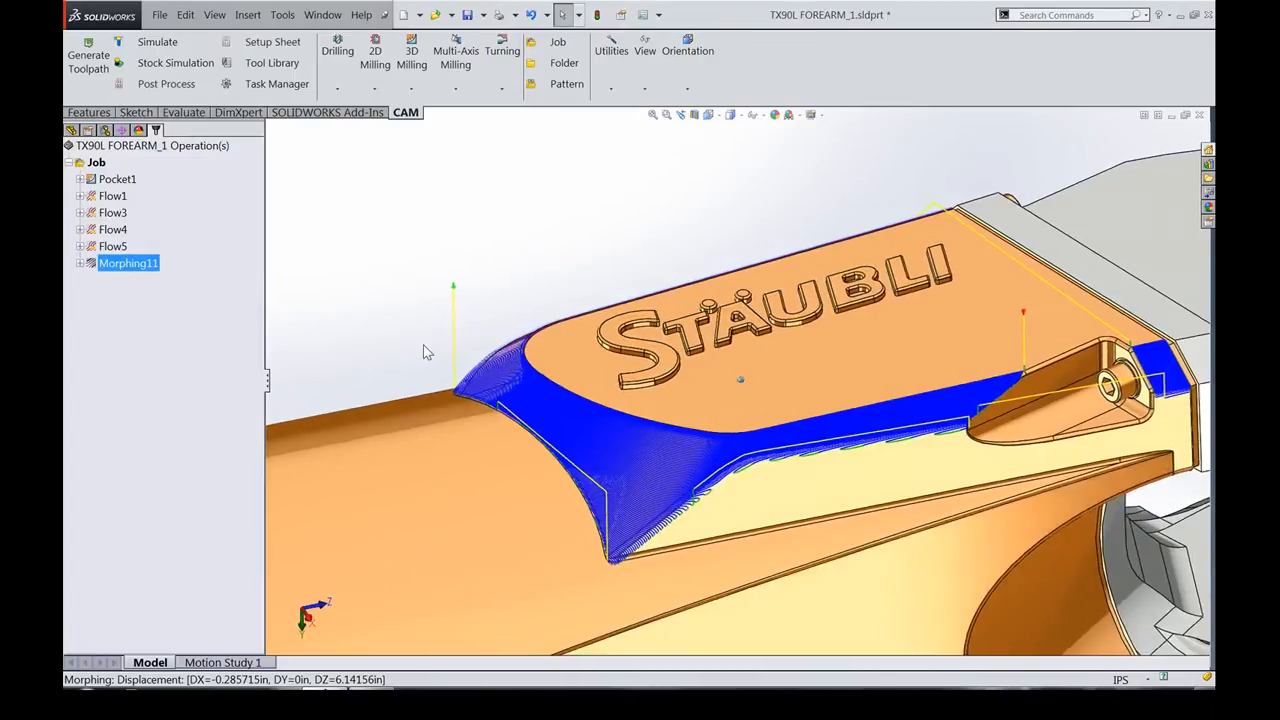
middle_drag(428, 351, 240, 370)
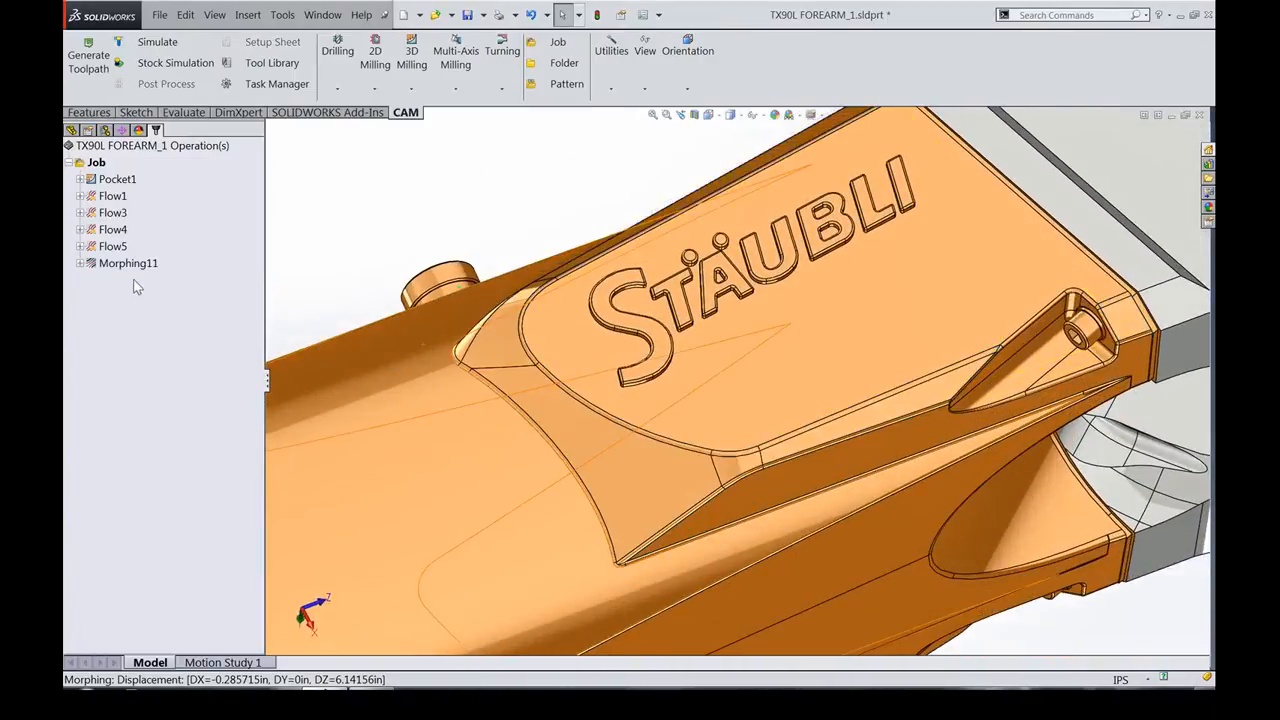
right_click(120, 263)
click(214, 589)
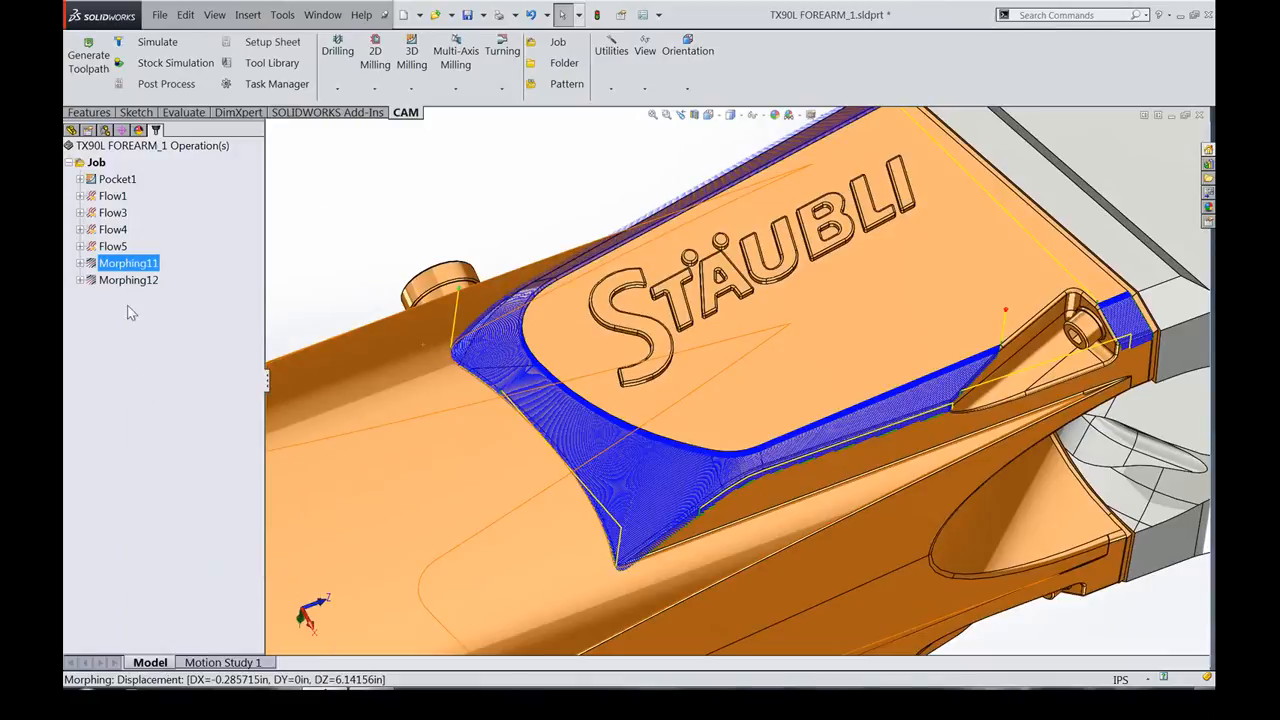
Replace the contour selection of the Morphing12 operation with Sketch4, then accept it to generate the toolpath.
right_click(118, 280)
click(170, 215)
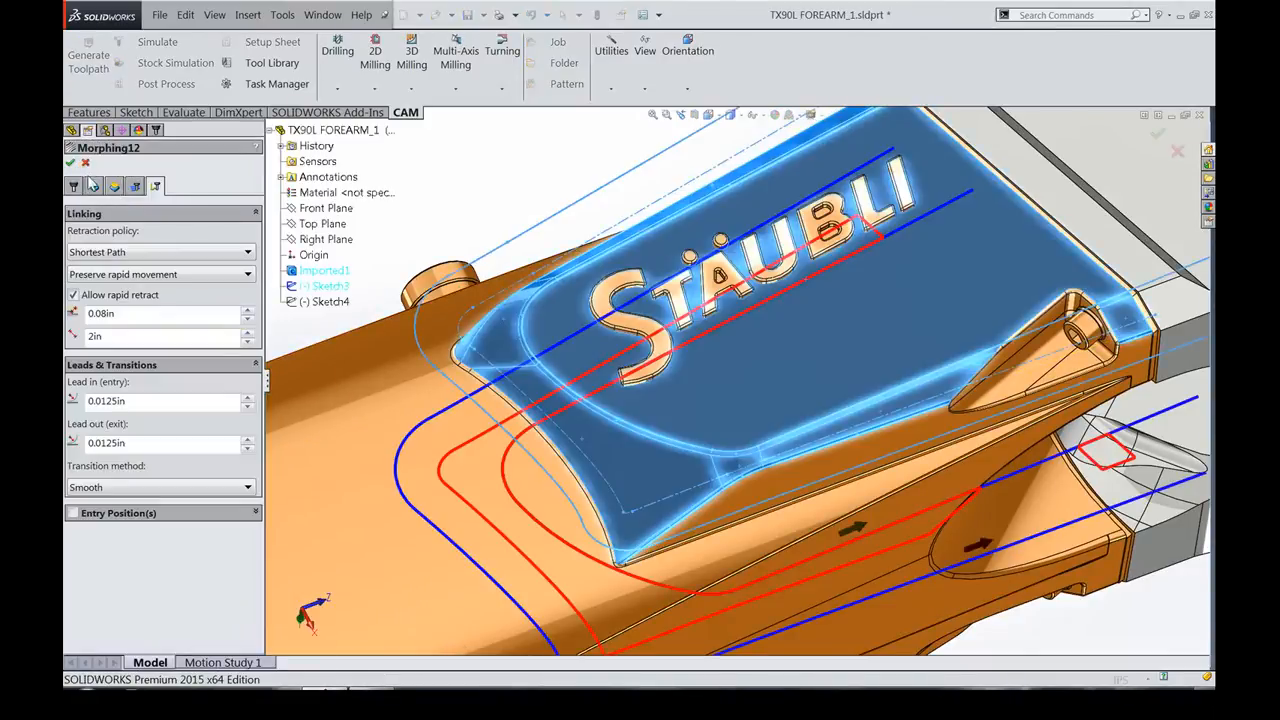
click(94, 186)
right_click(160, 263)
click(218, 266)
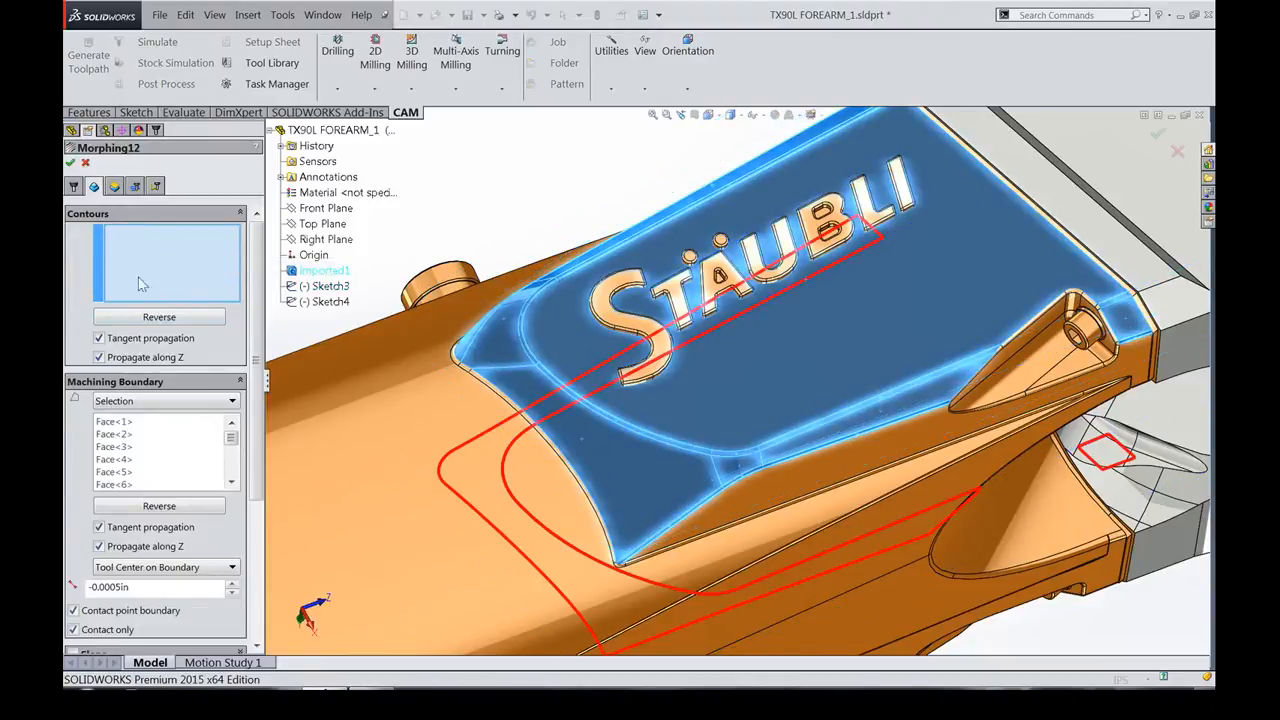
click(330, 301)
scroll(613, 354, up, 2)
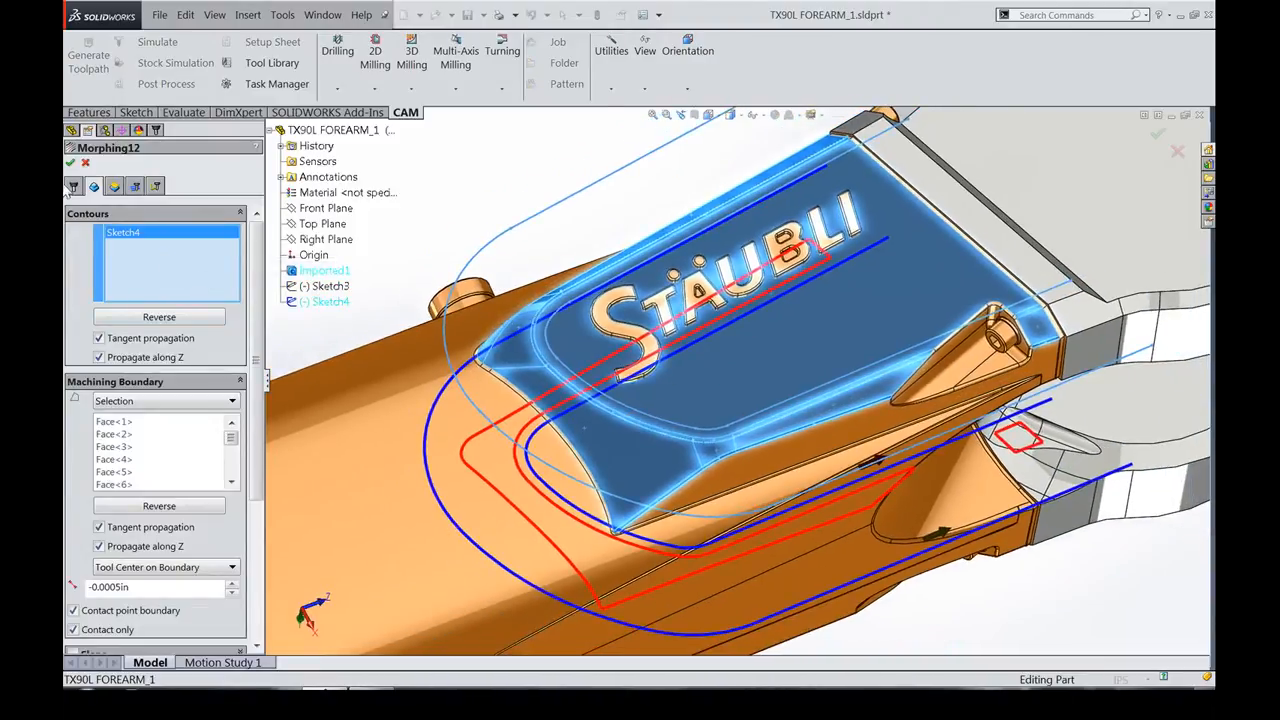
click(70, 163)
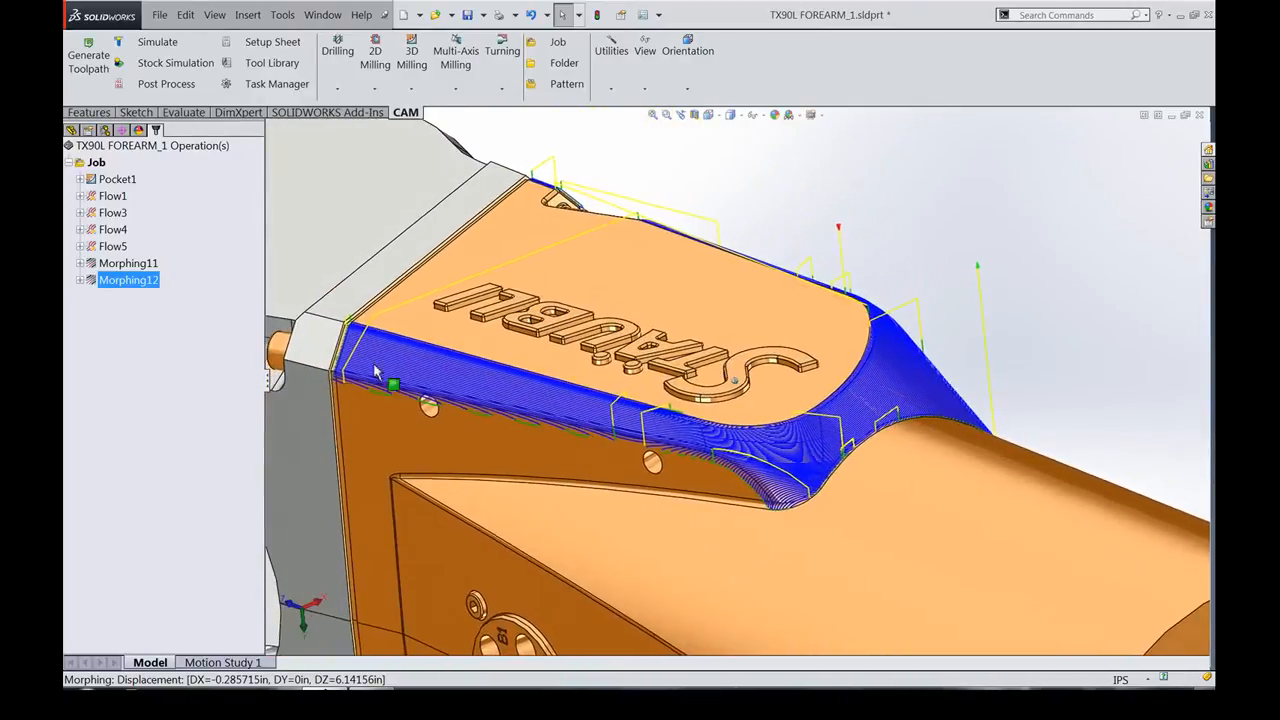
click(206, 361)
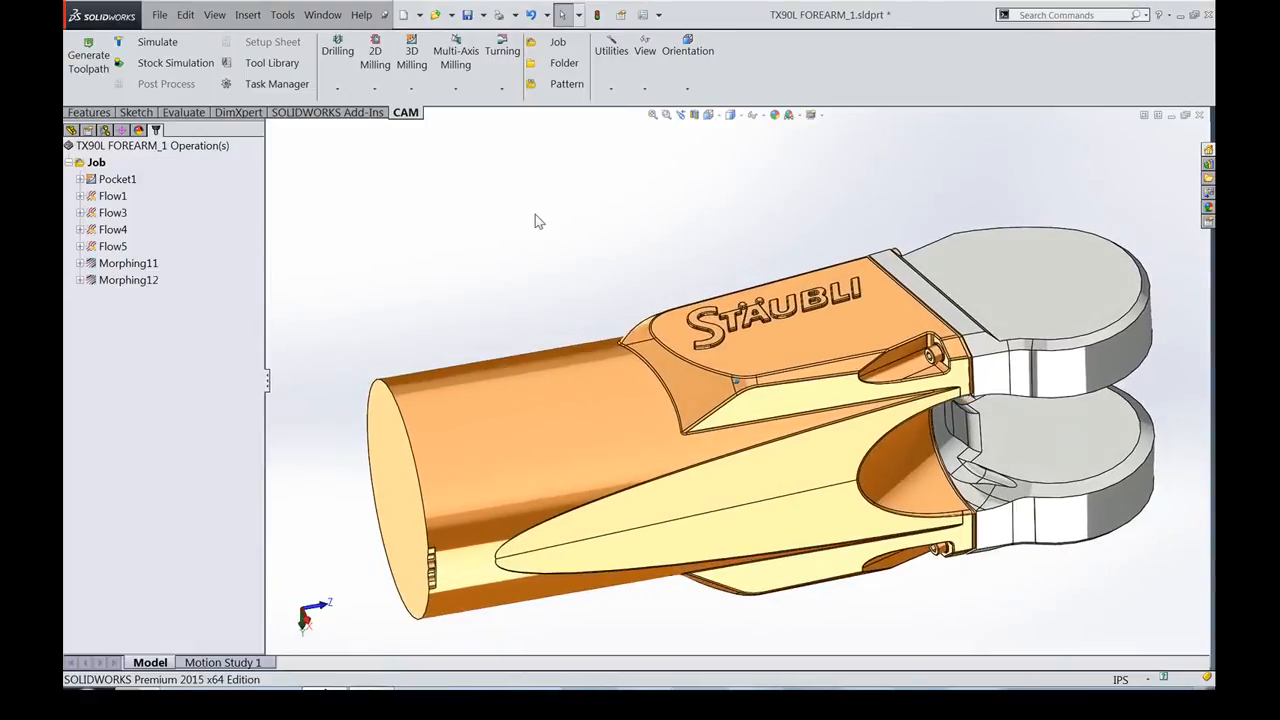
Set the pass count beneath the 0.0125 in stepover of Morphing12 to 3, keeping Use stepover enabled, and accept the operation.
right_click(147, 290)
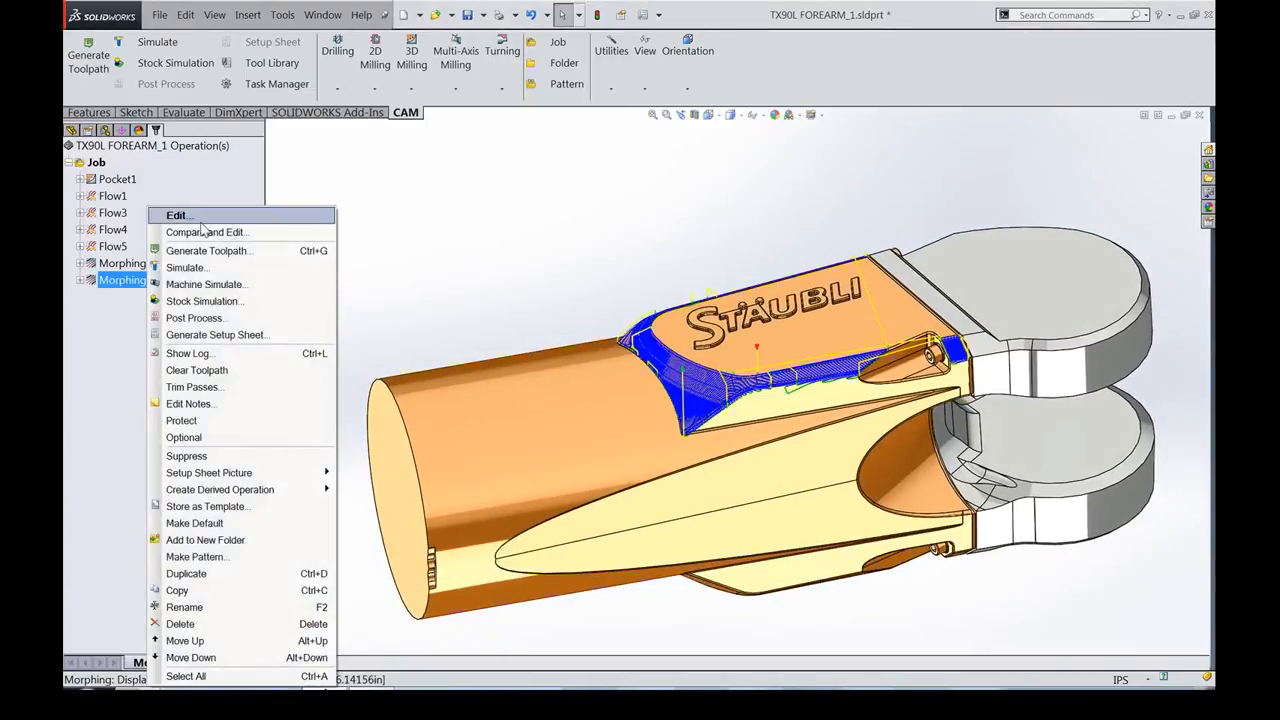
click(200, 222)
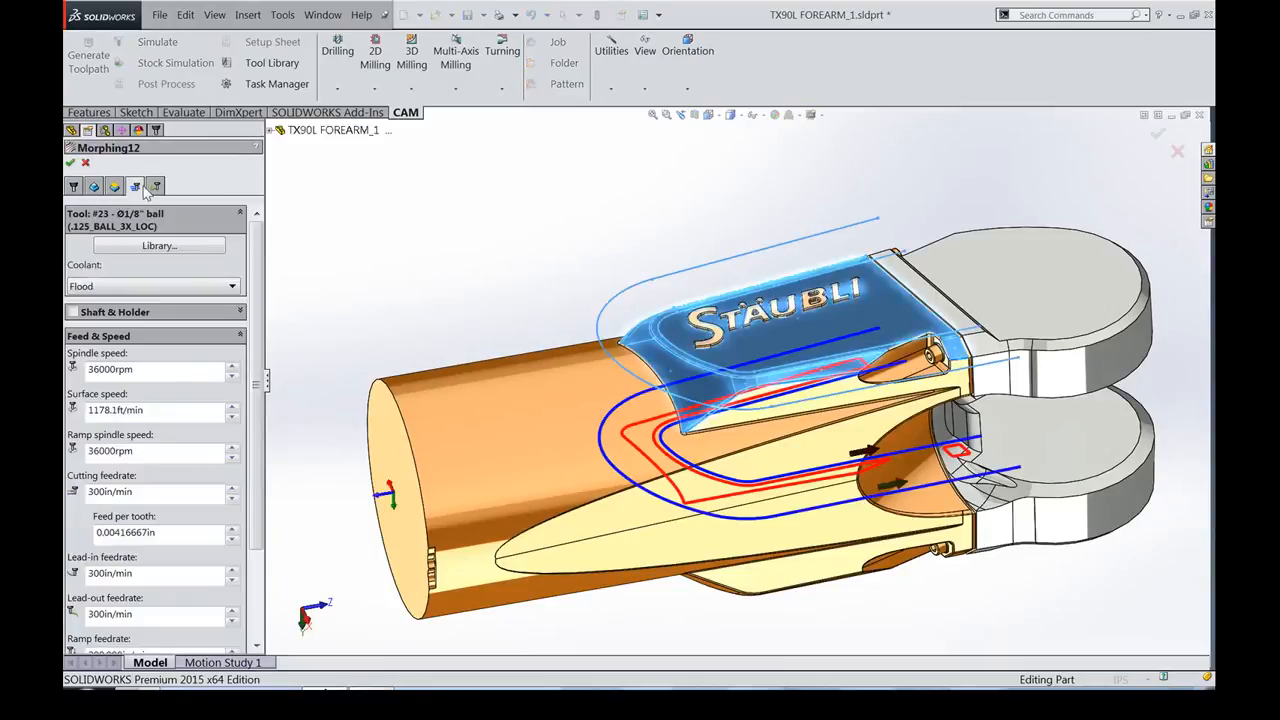
click(135, 186)
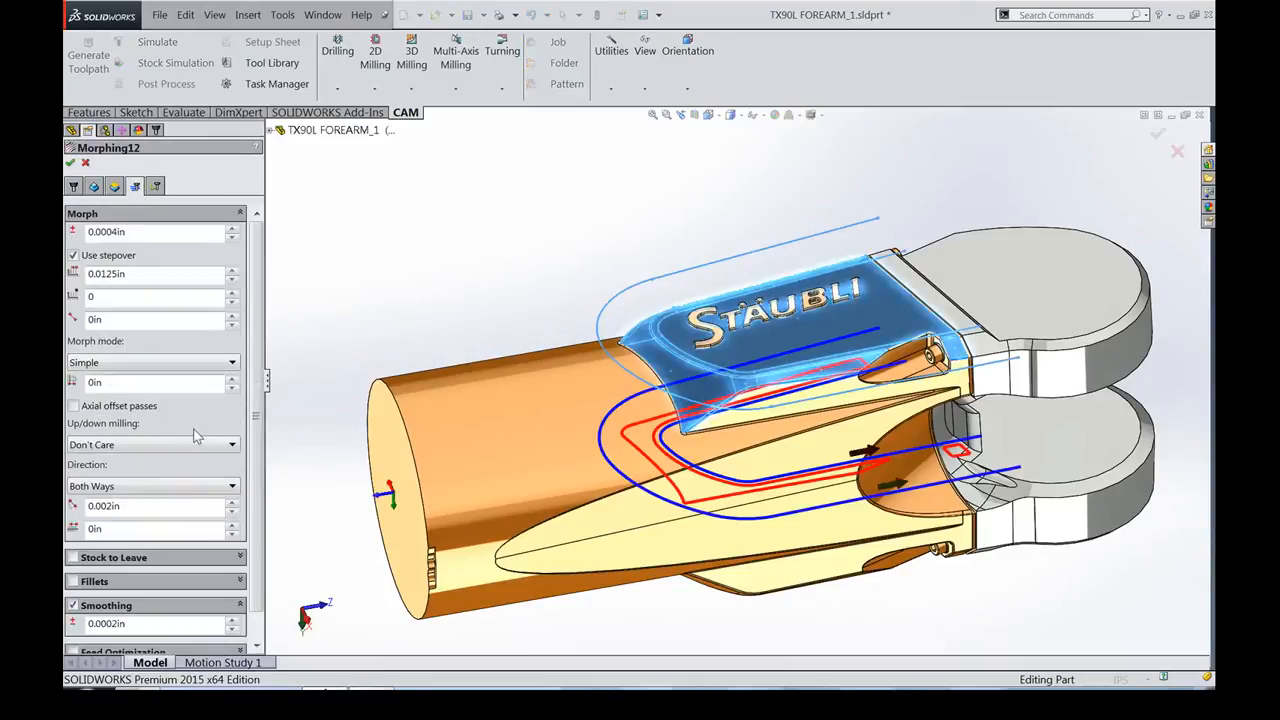
click(73, 256)
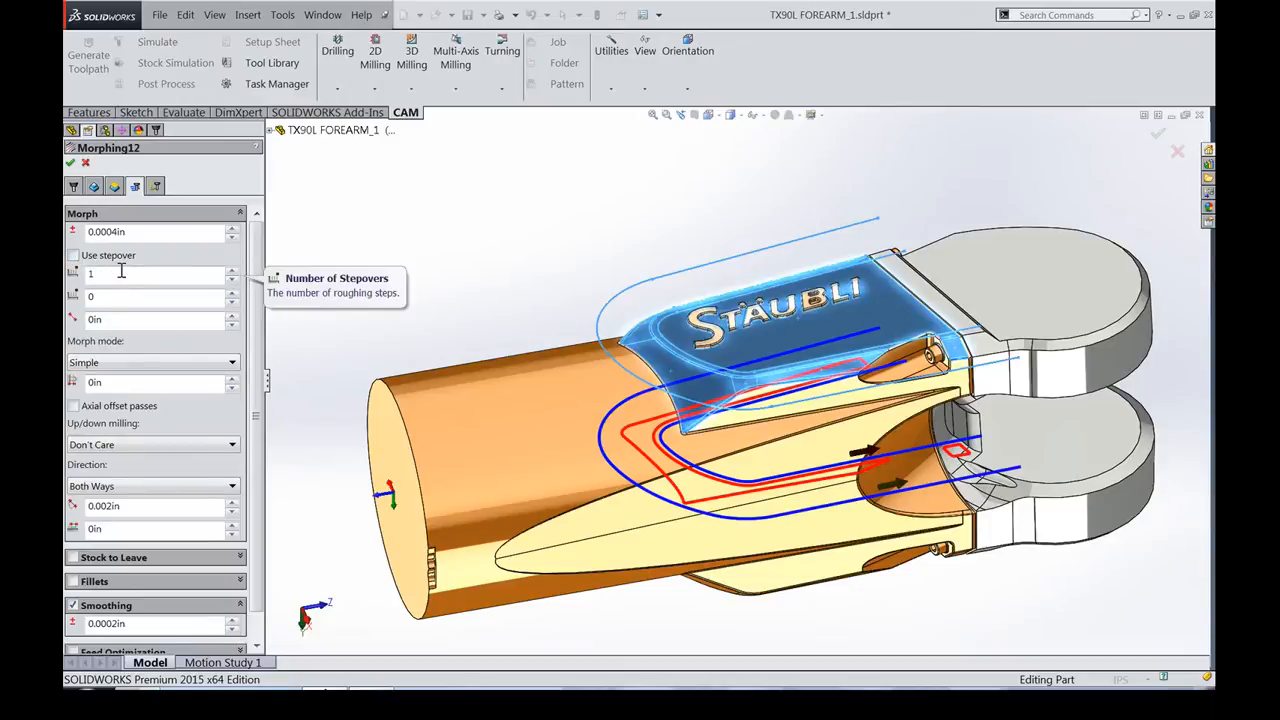
click(74, 256)
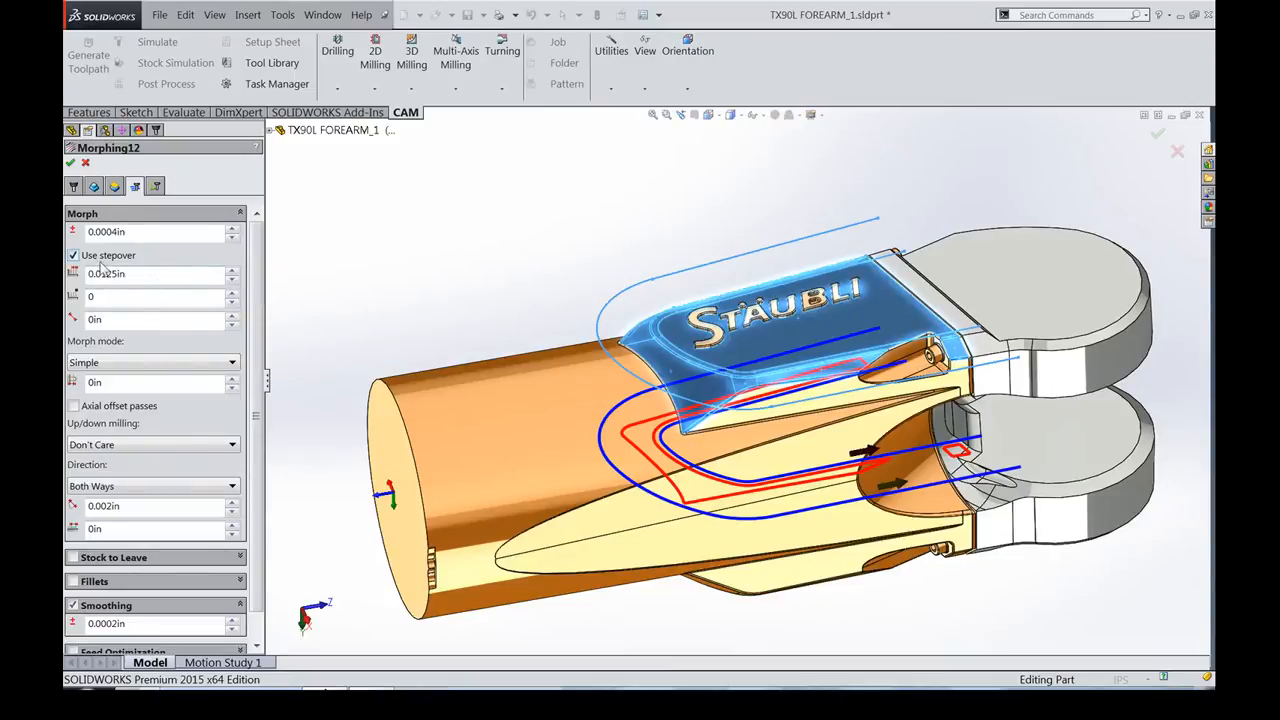
click(100, 298)
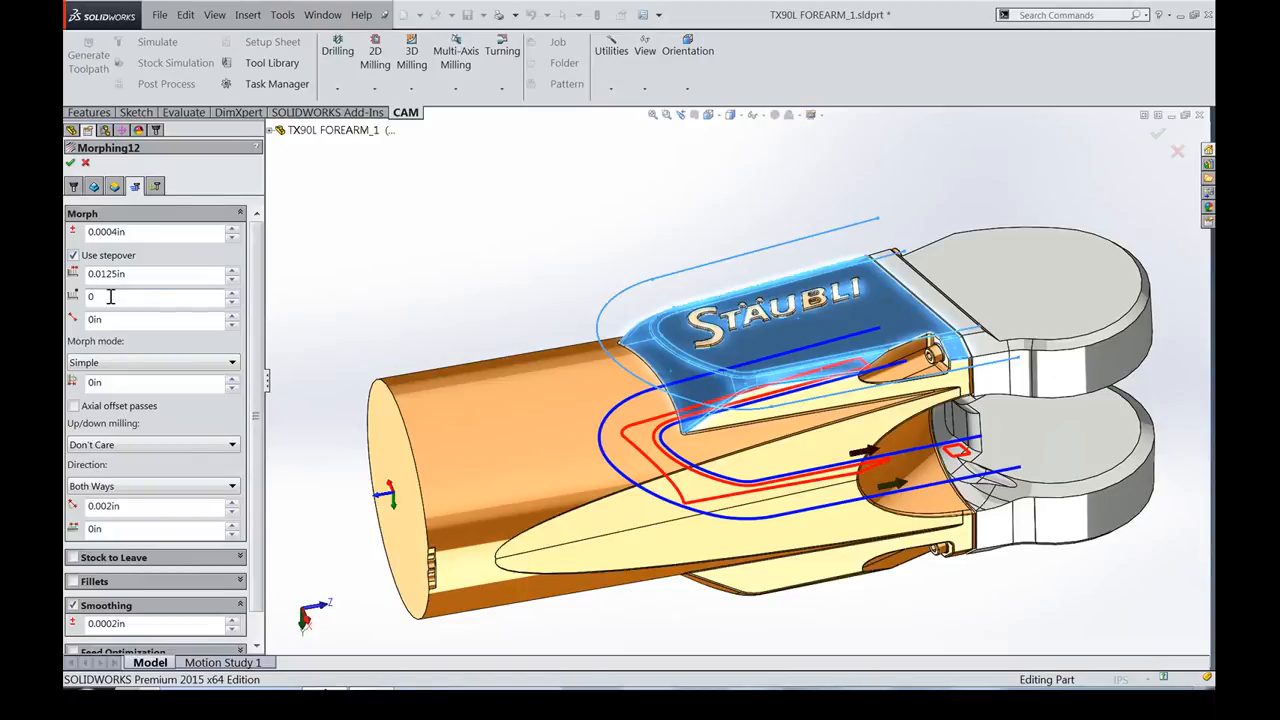
double_click(117, 298)
double_click(112, 298)
double_click(97, 298)
key(Return)
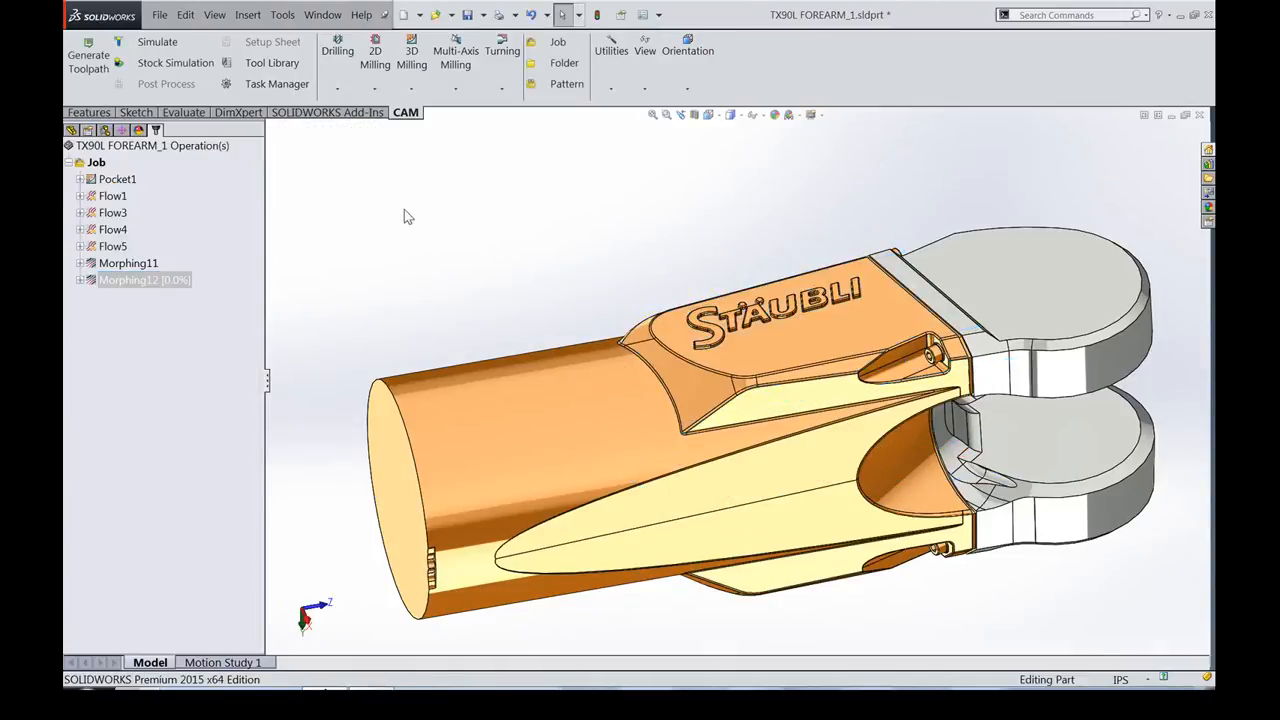
Inspect the Morphing12 toolpath around the logo face, then reopen the operation and examine its pass settings against the contour chains.
scroll(455, 224, down, 6)
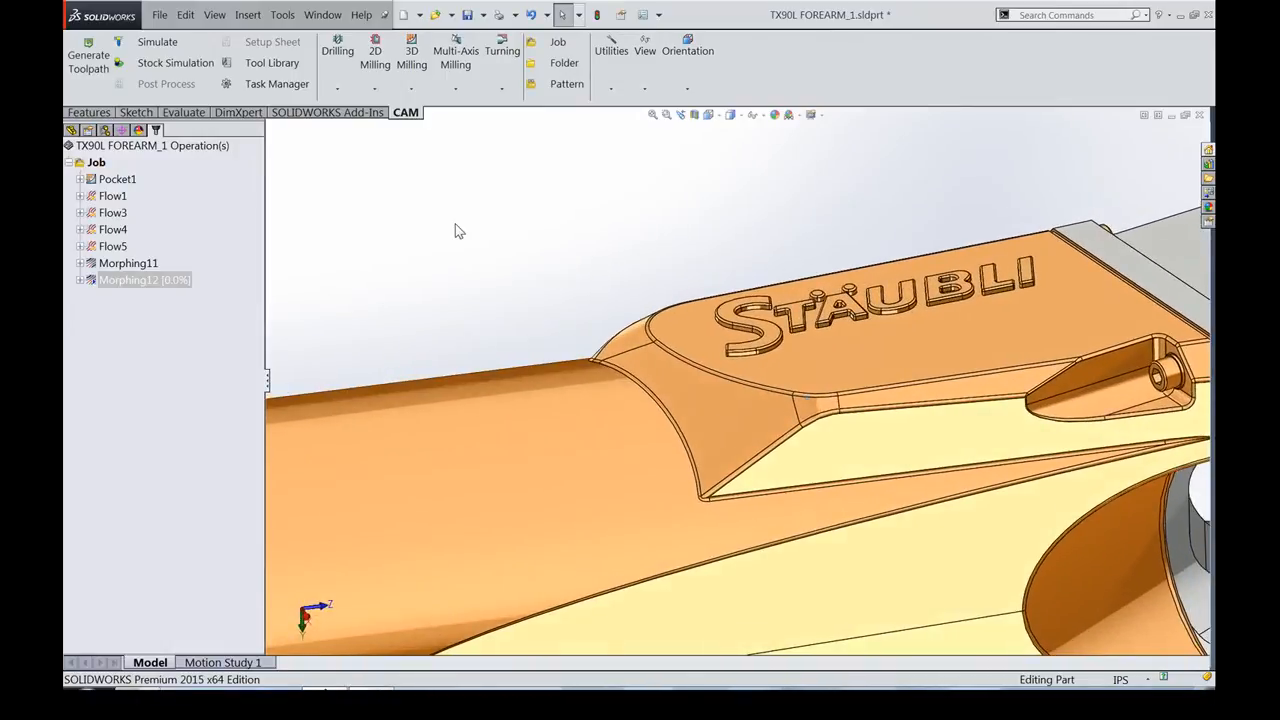
middle_drag(571, 246, 402, 252)
middle_drag(680, 265, 682, 268)
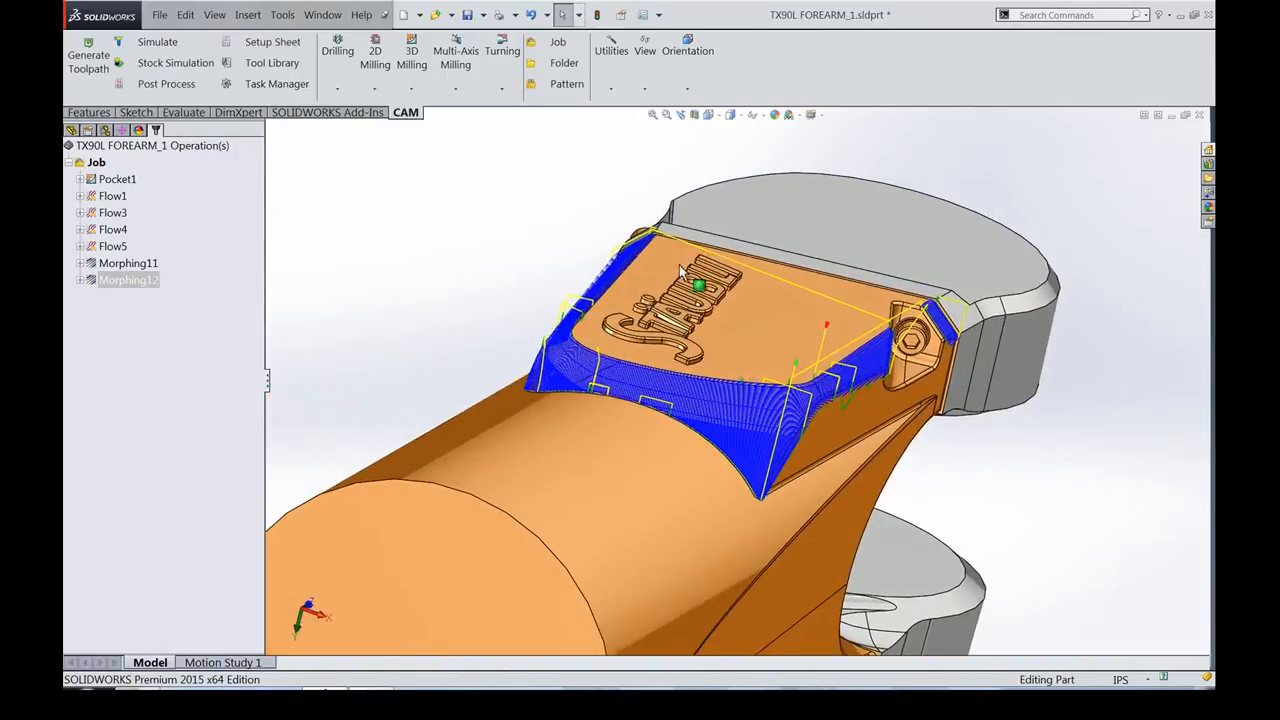
right_click(146, 290)
click(160, 212)
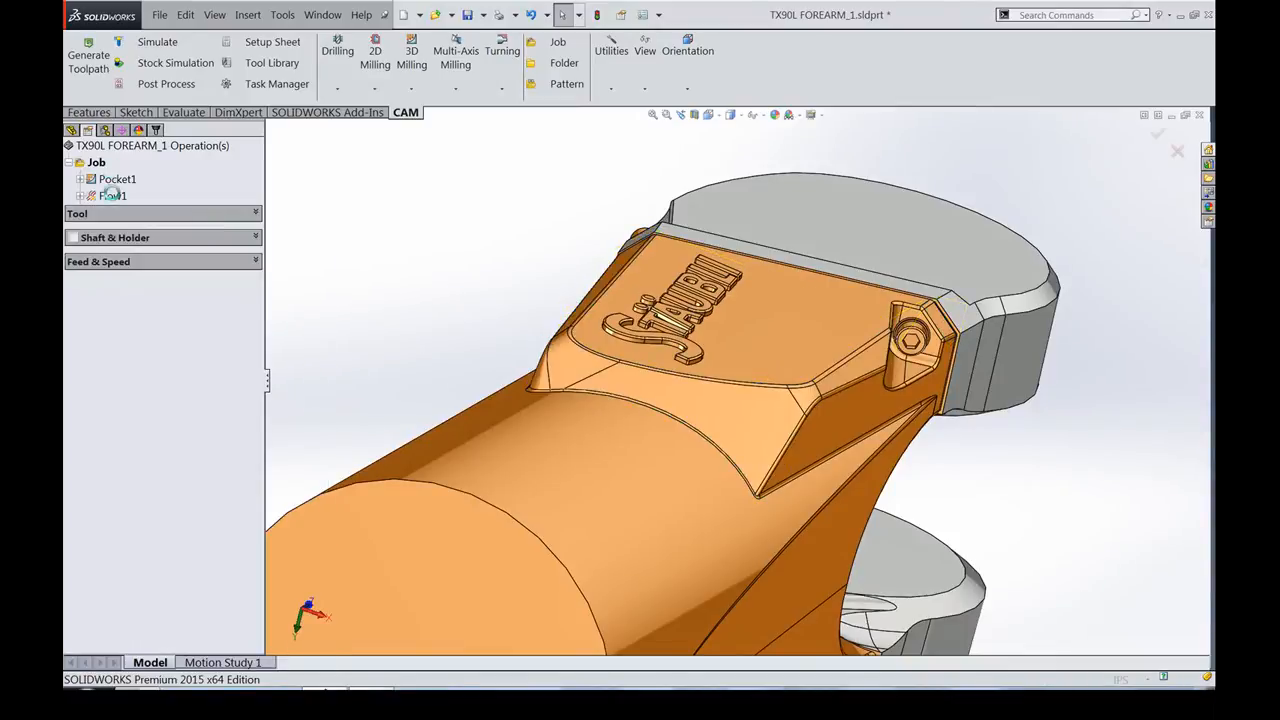
click(135, 186)
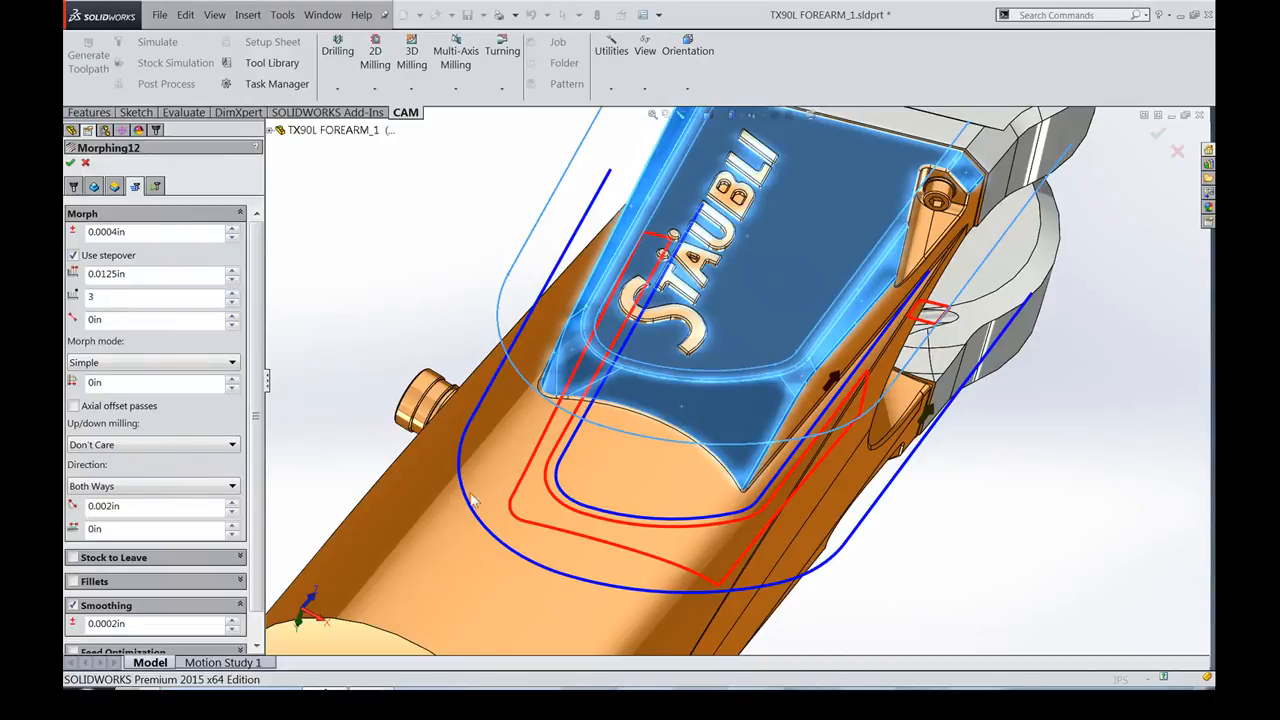
middle_drag(733, 437, 891, 415)
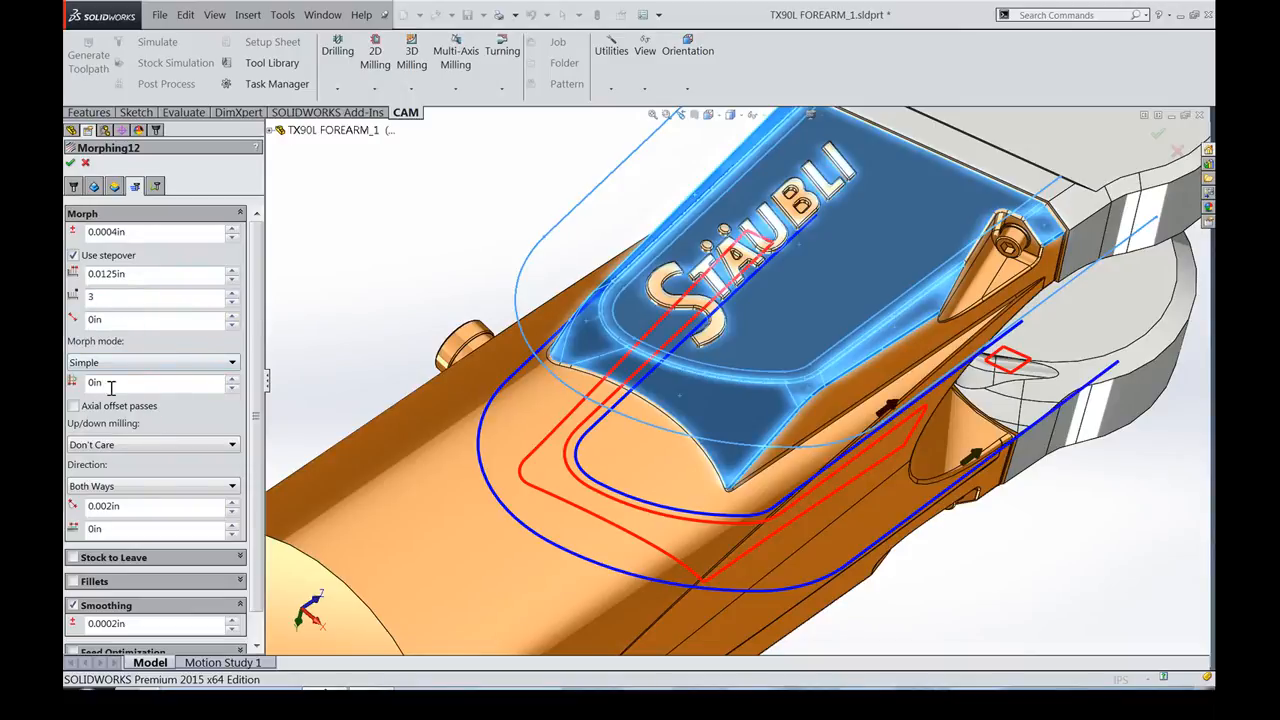
mouse_move(111, 388)
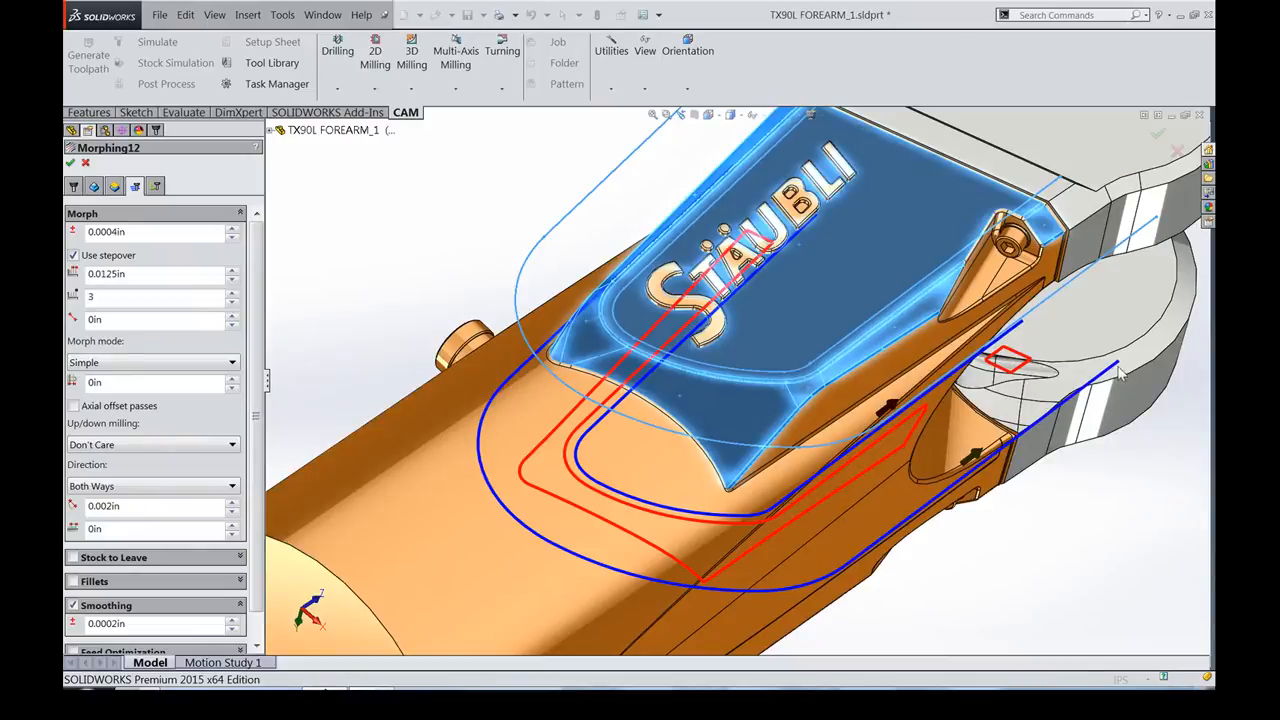
scroll(757, 386, up, 1)
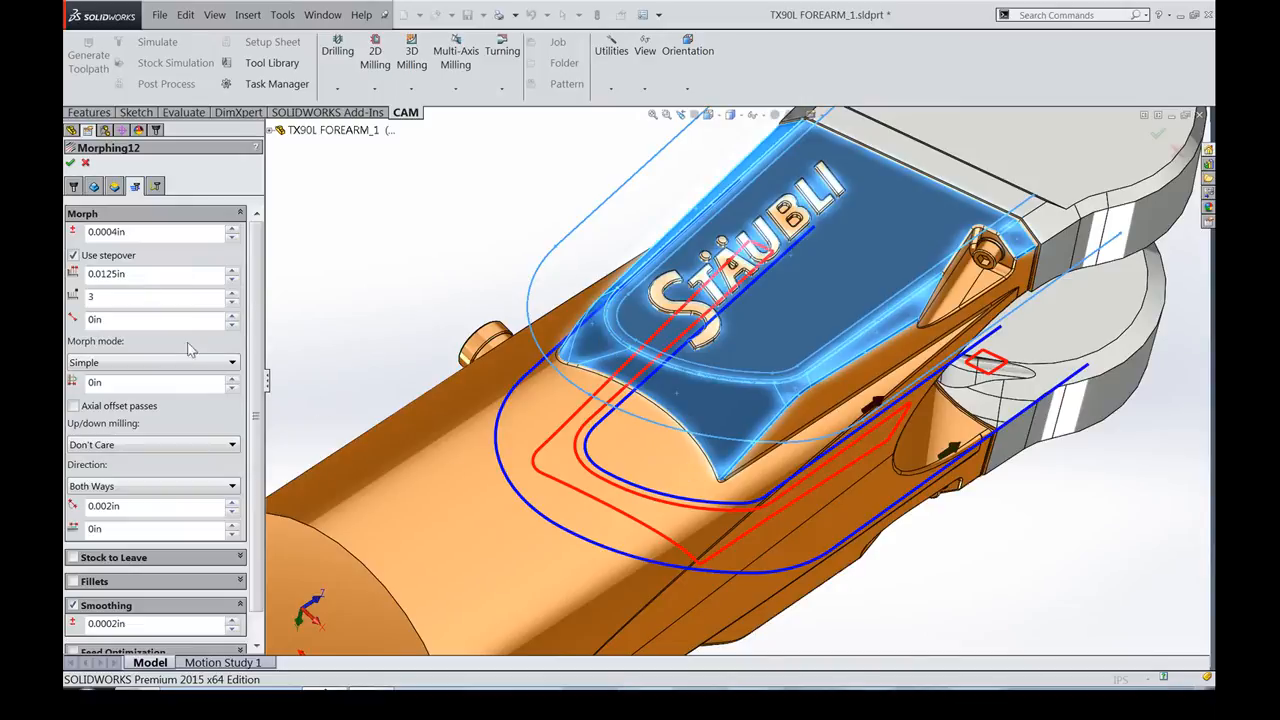
Try the Closest morph mode for Morphing12 and return the mode to Simple.
click(143, 386)
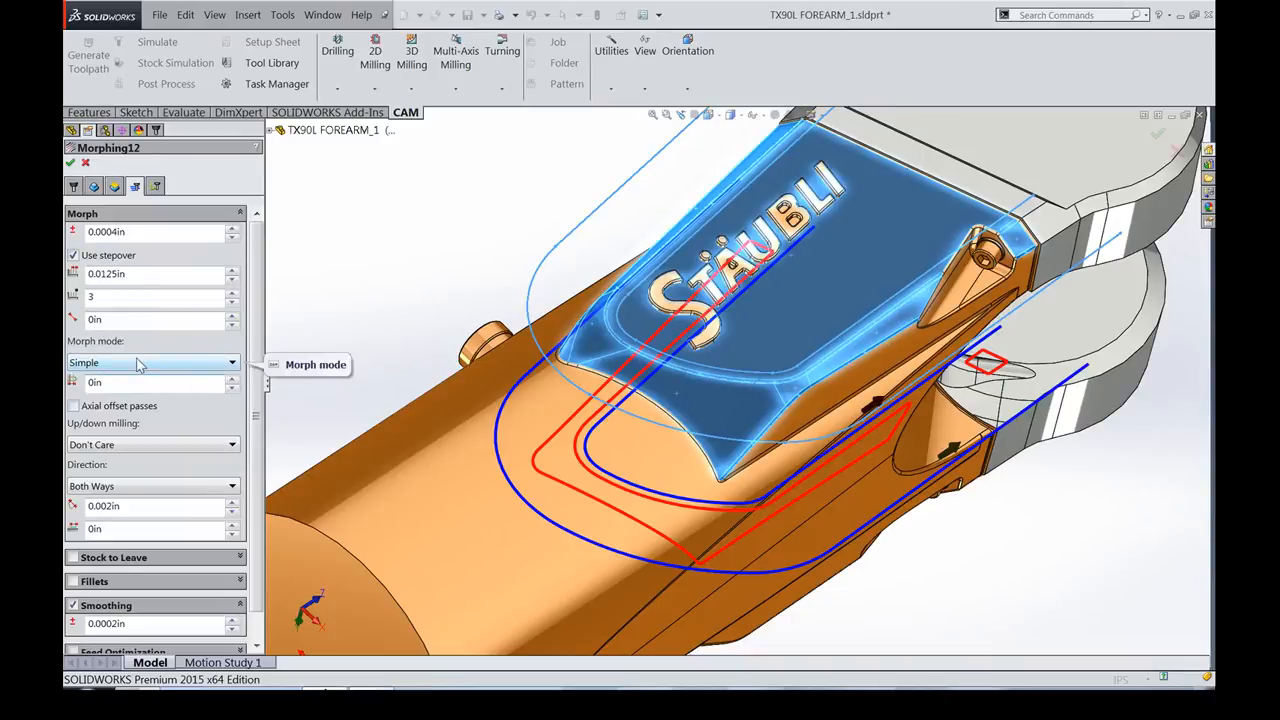
click(140, 364)
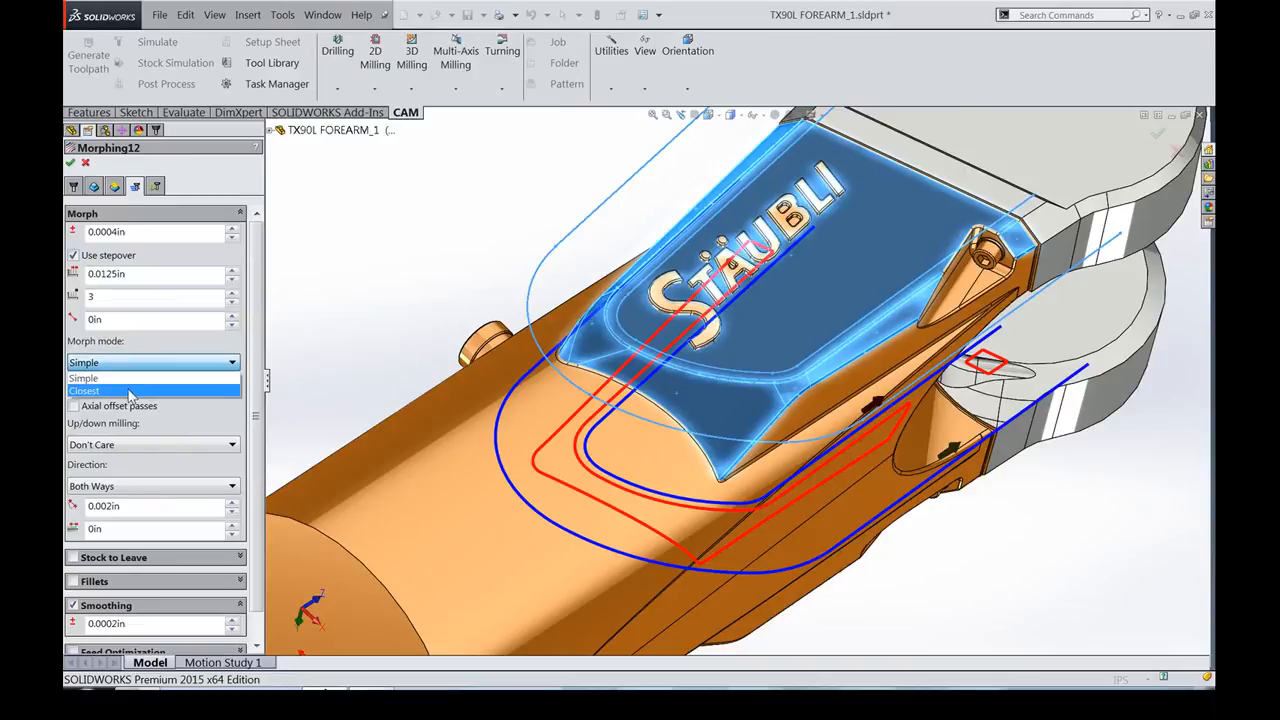
click(128, 392)
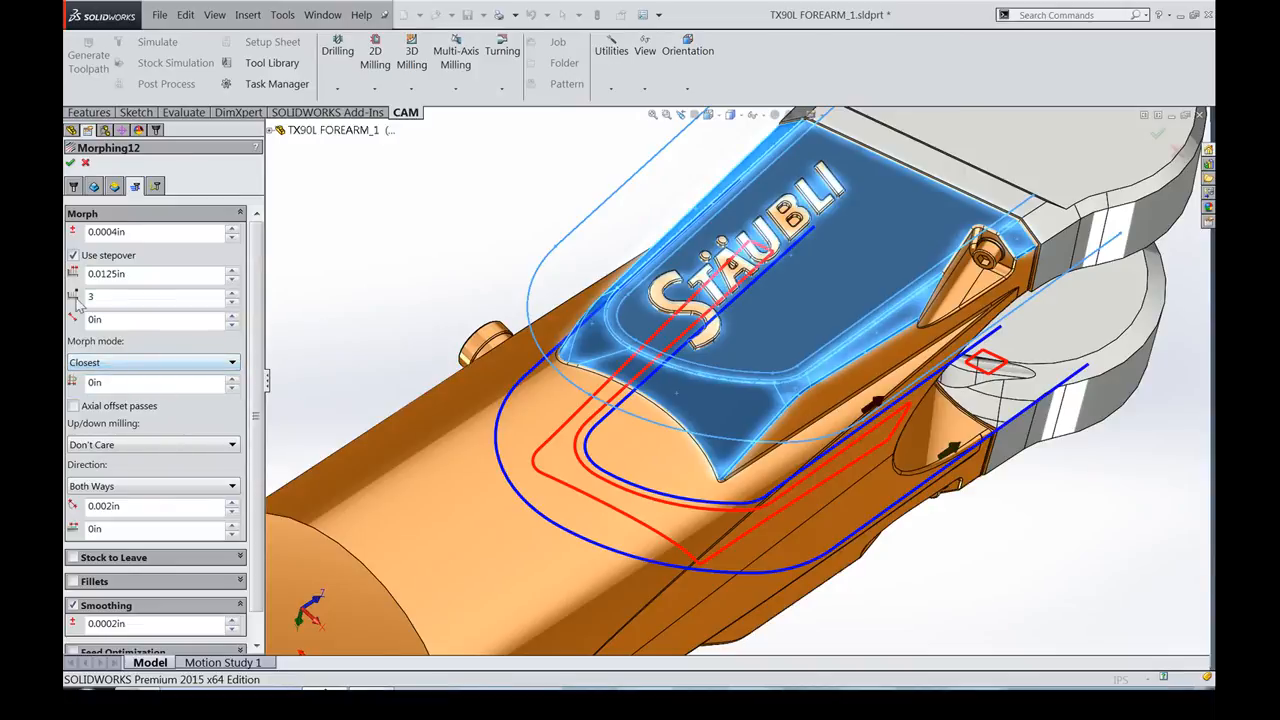
click(98, 364)
click(100, 371)
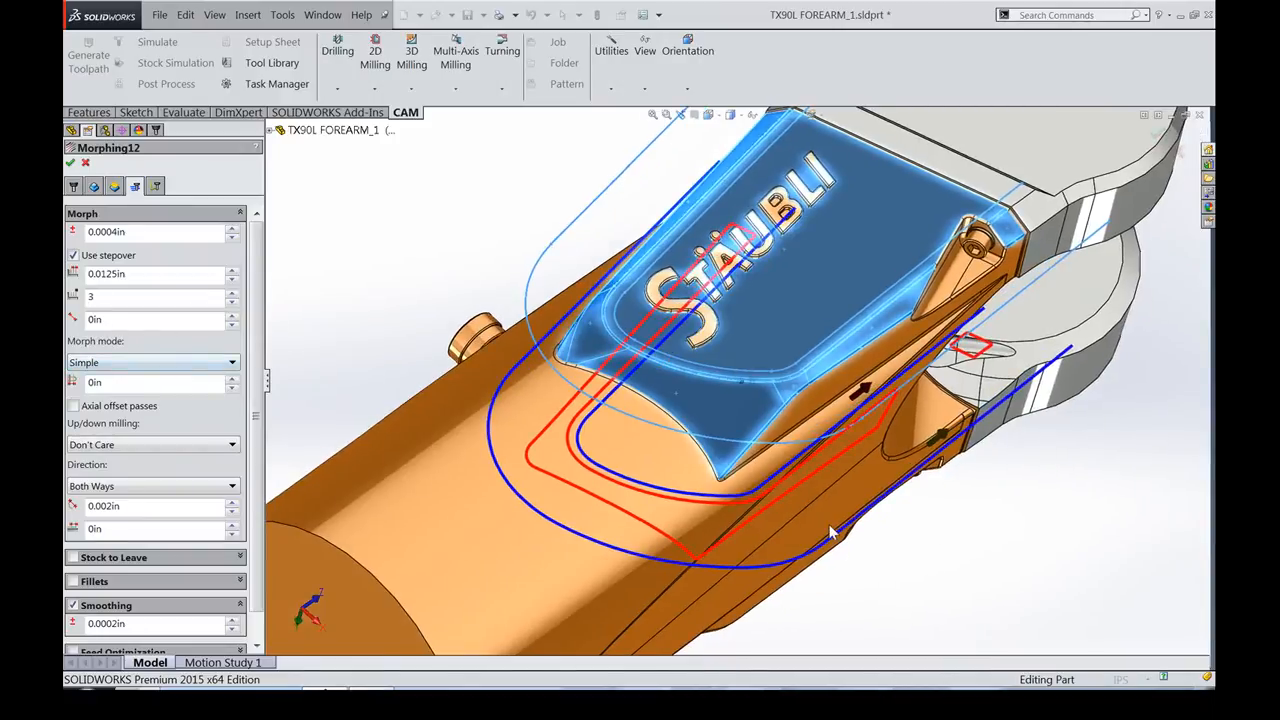
Set the morph mode of Morphing12 to Closest and review its remaining pass options.
middle_drag(829, 525, 829, 525)
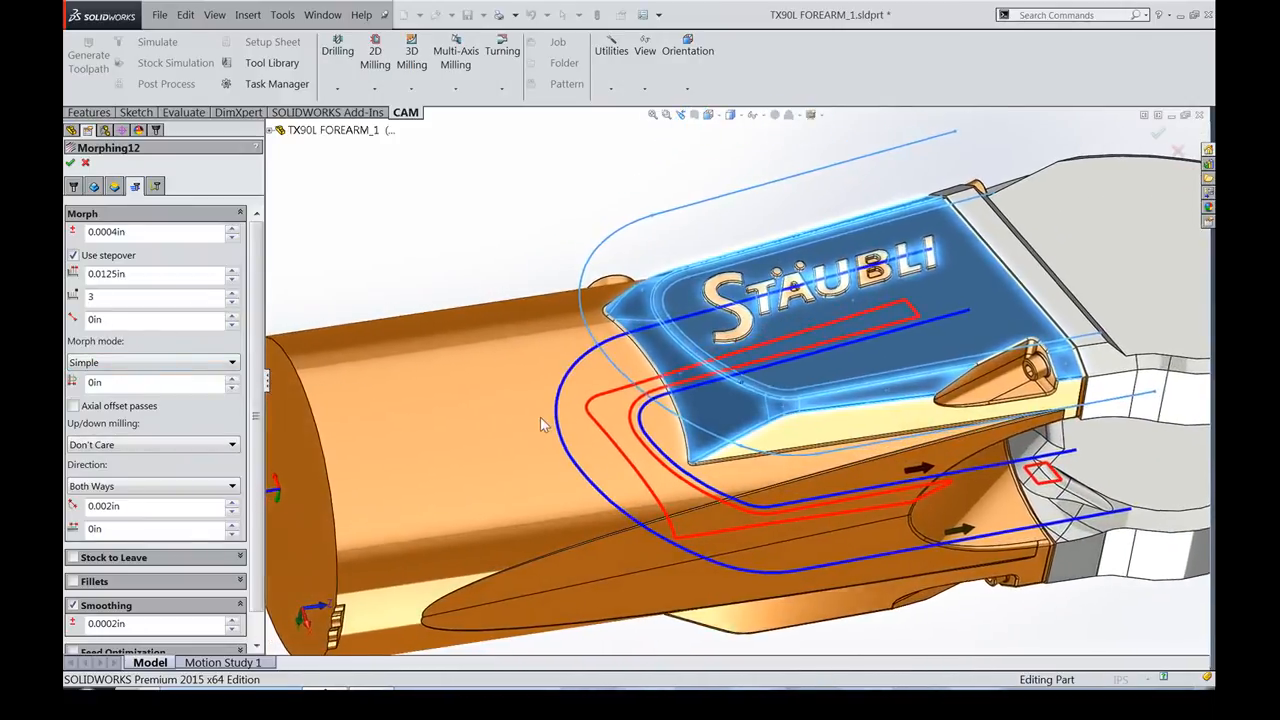
middle_drag(541, 424, 541, 424)
click(150, 362)
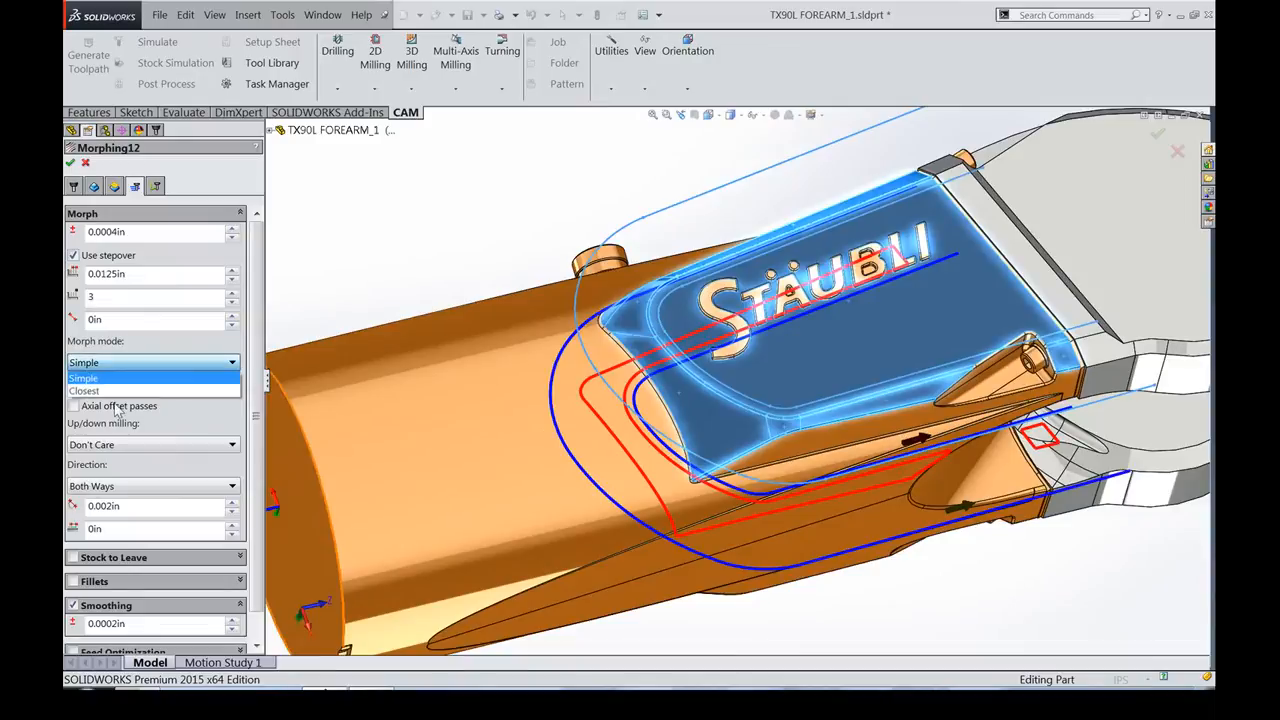
click(160, 383)
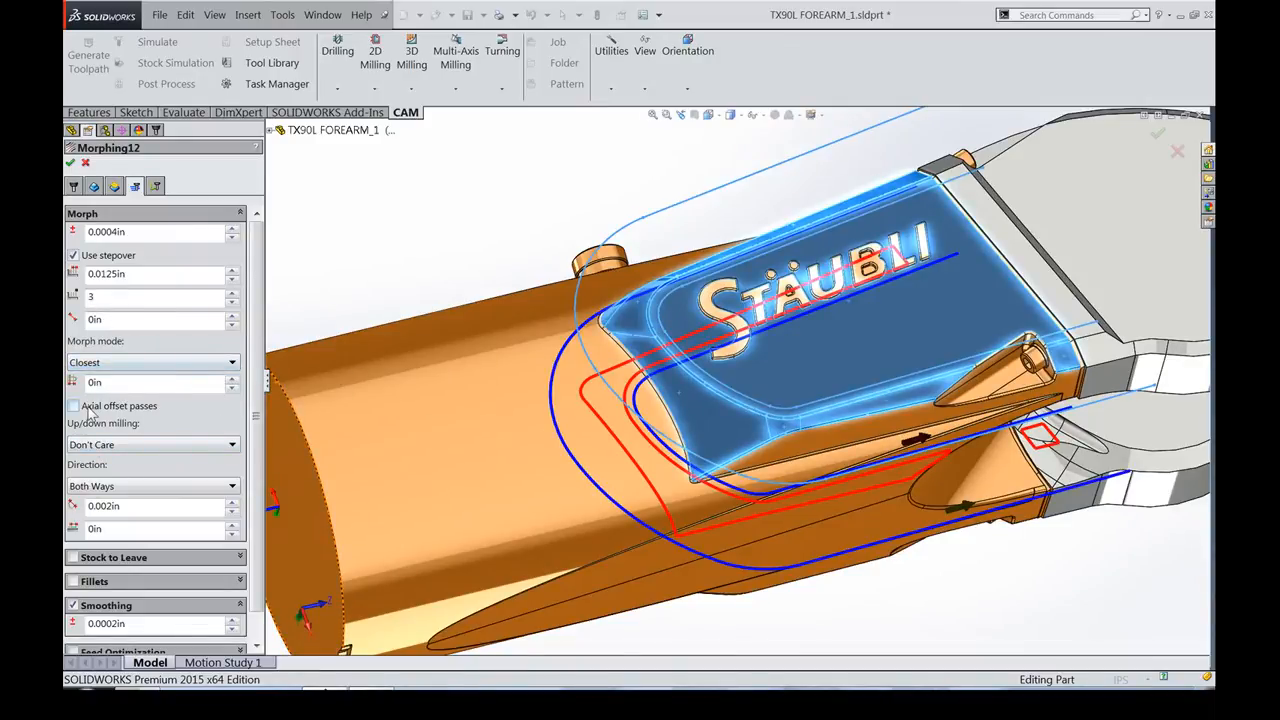
mouse_move(87, 414)
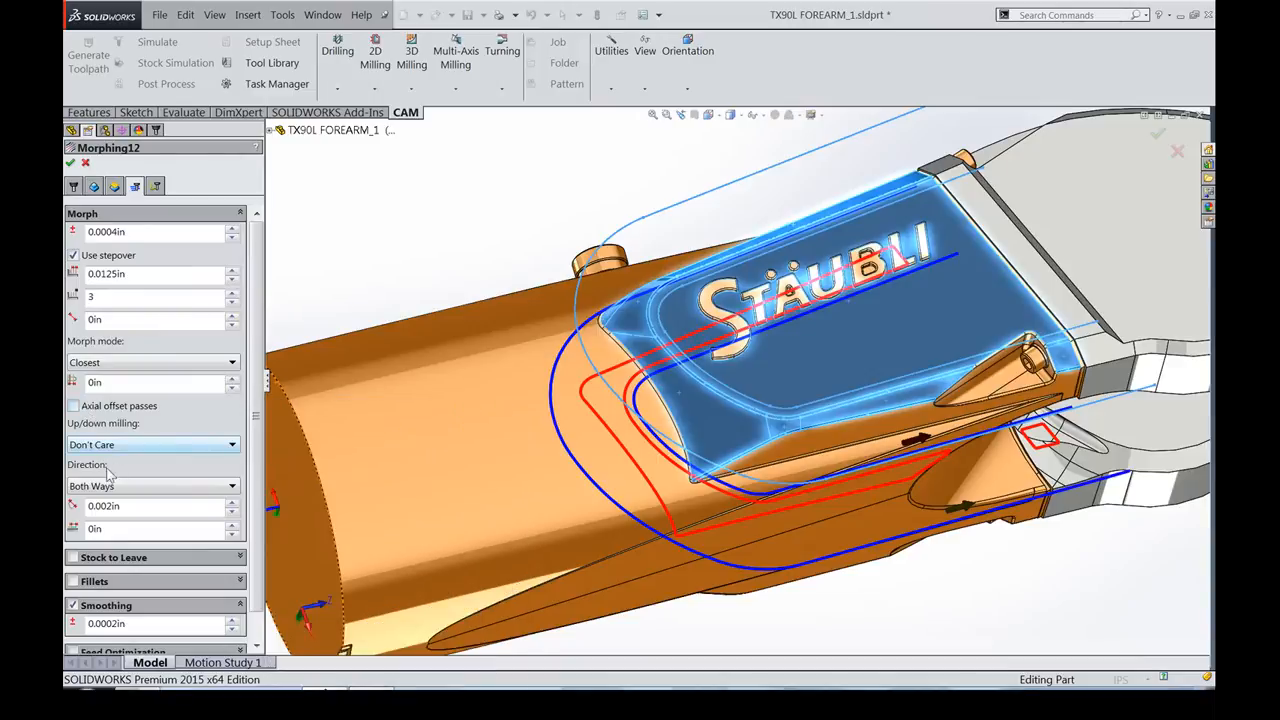
scroll(256, 550, down, 1)
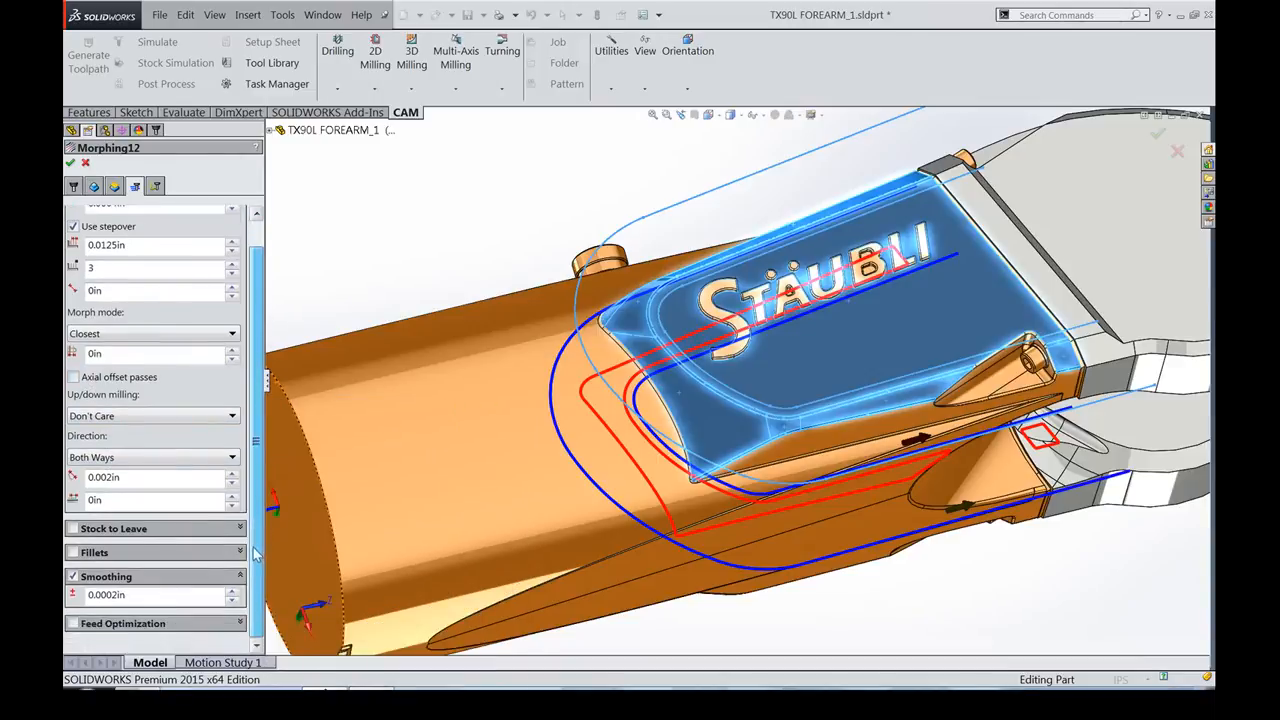
scroll(252, 500, up, 1)
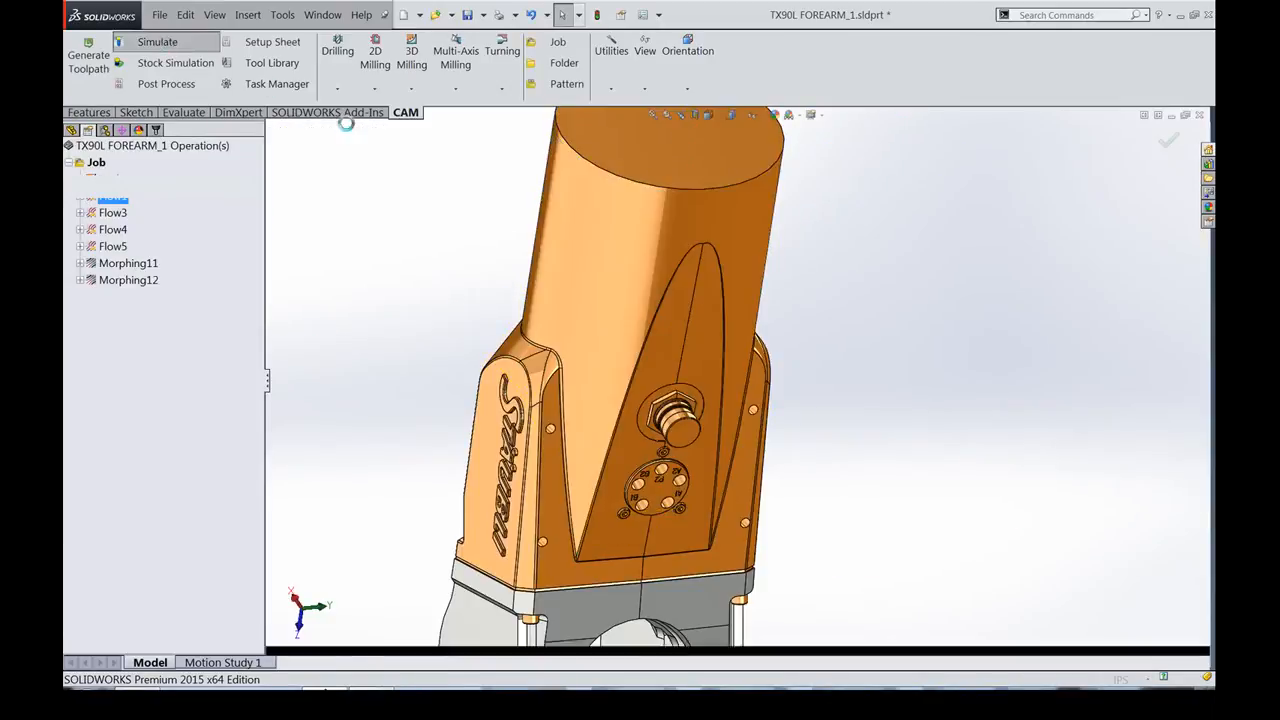
Play the Flow1 toolpath simulation on the cylindrical body with the tool holder shown, then close the simulation.
click(155, 41)
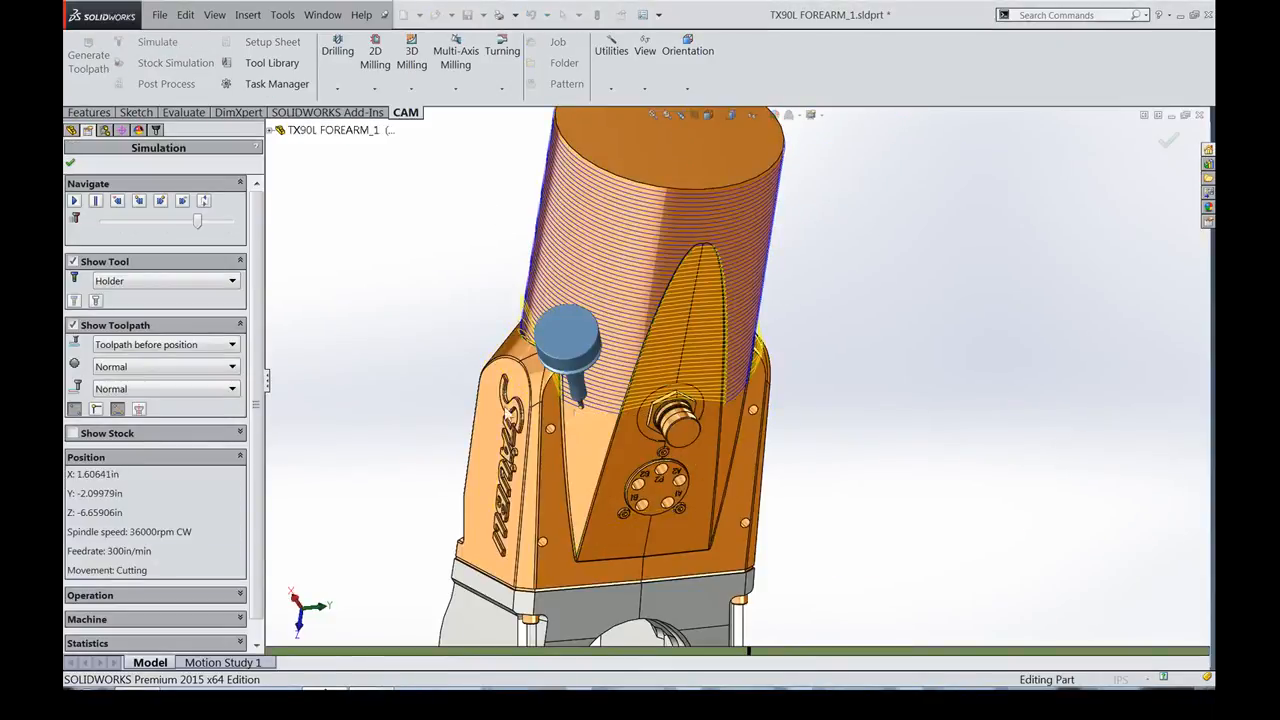
click(73, 201)
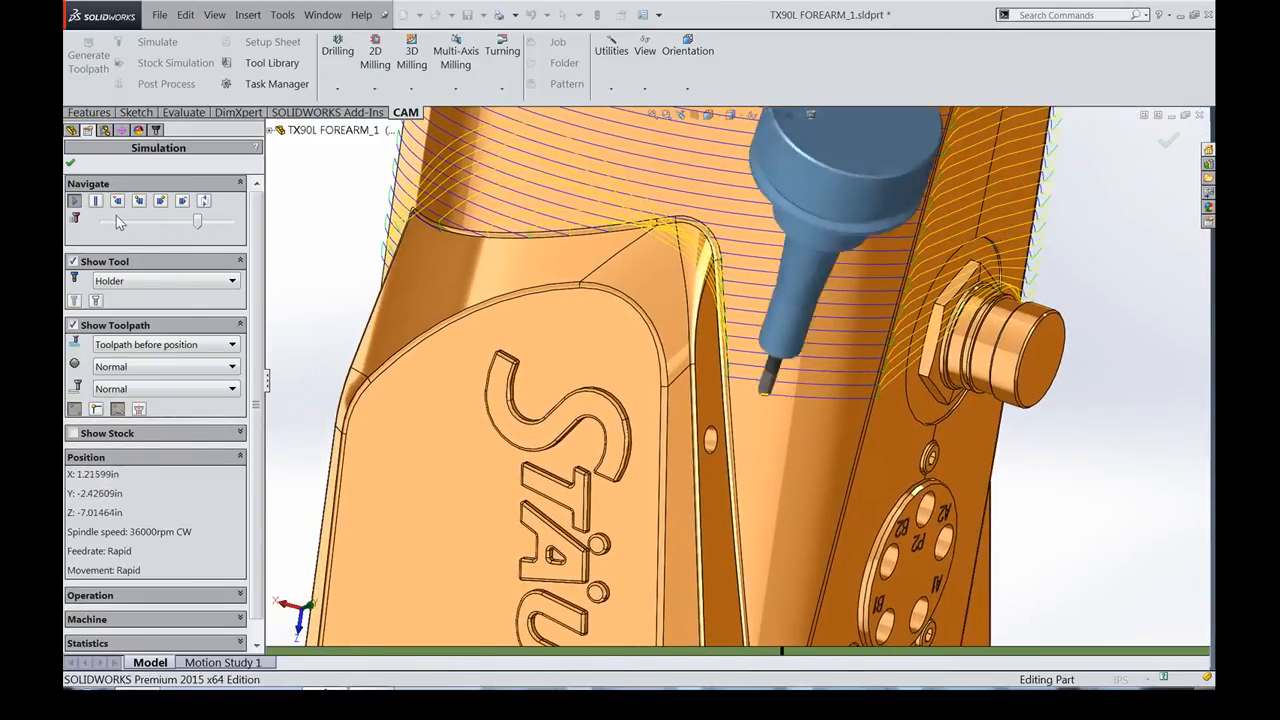
click(70, 165)
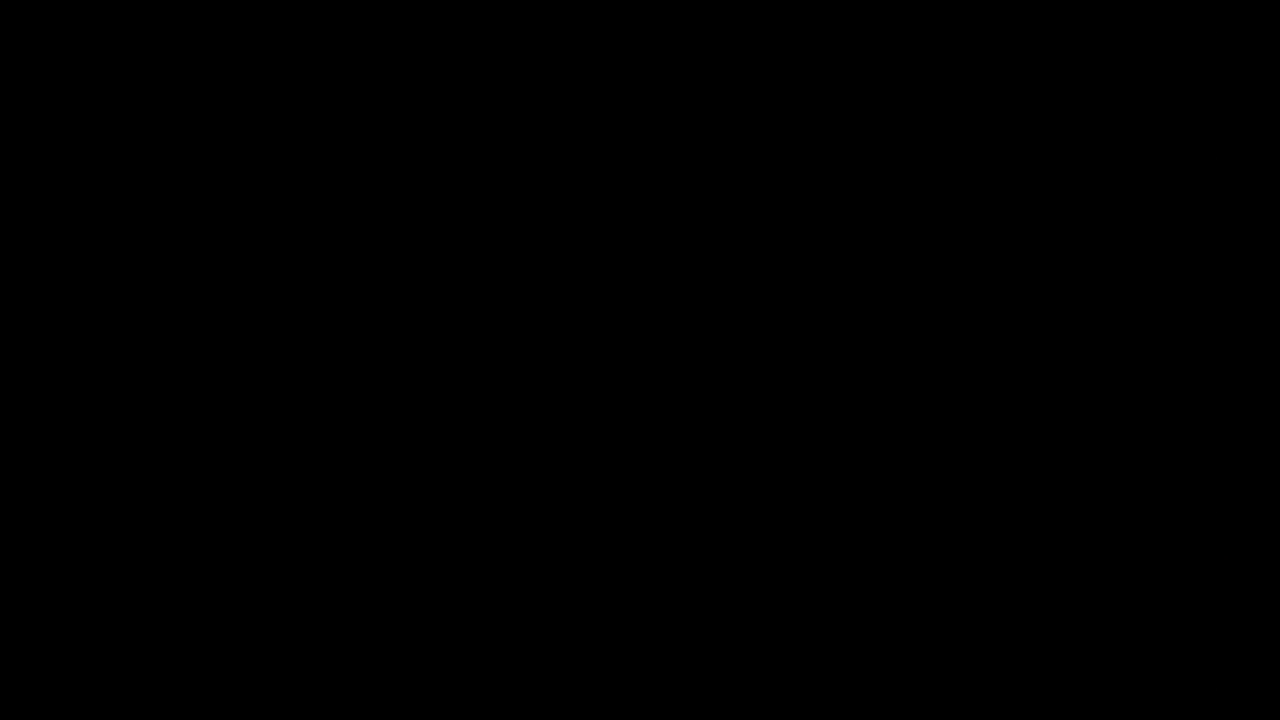